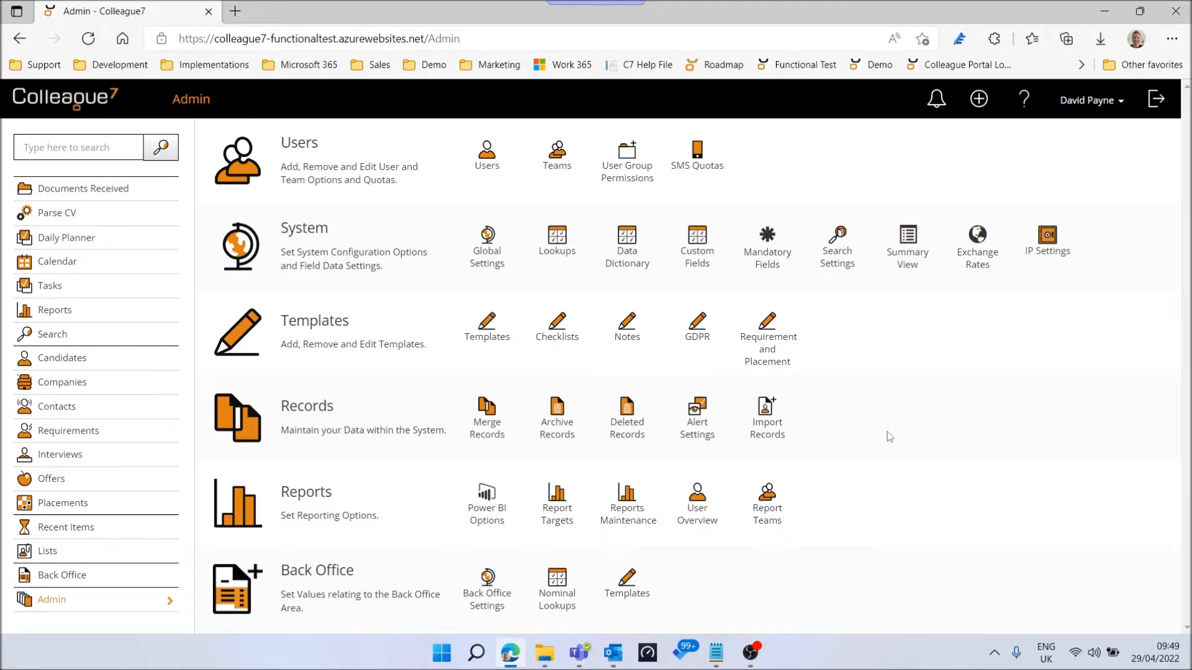
# In the user group permissions, set the Candidate permission "Allow User to create a Candidate Portal User" to Full Access
pyautogui.click(625, 180)
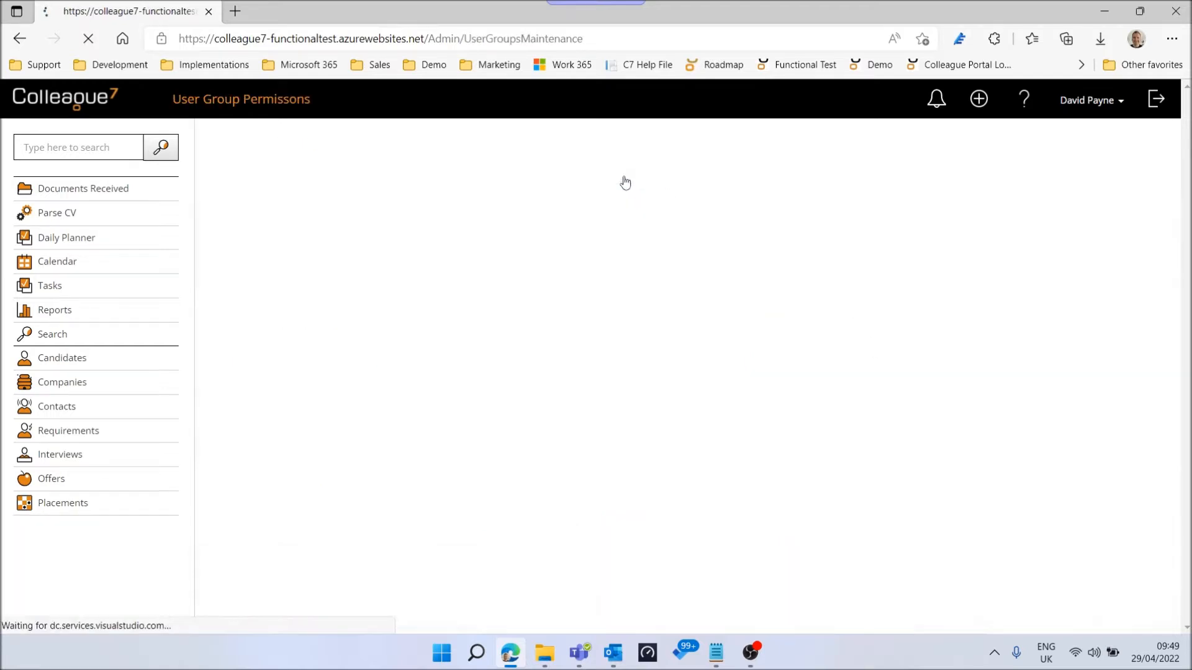
pyautogui.click(349, 383)
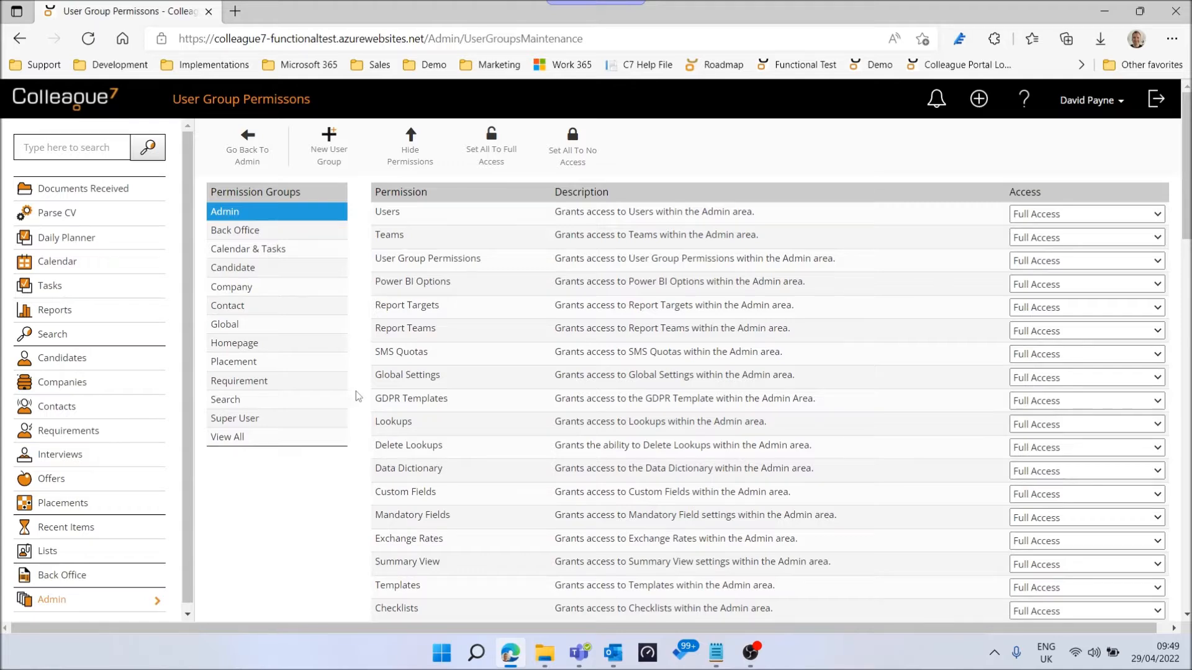
pyautogui.scroll(-9, 365, 445)
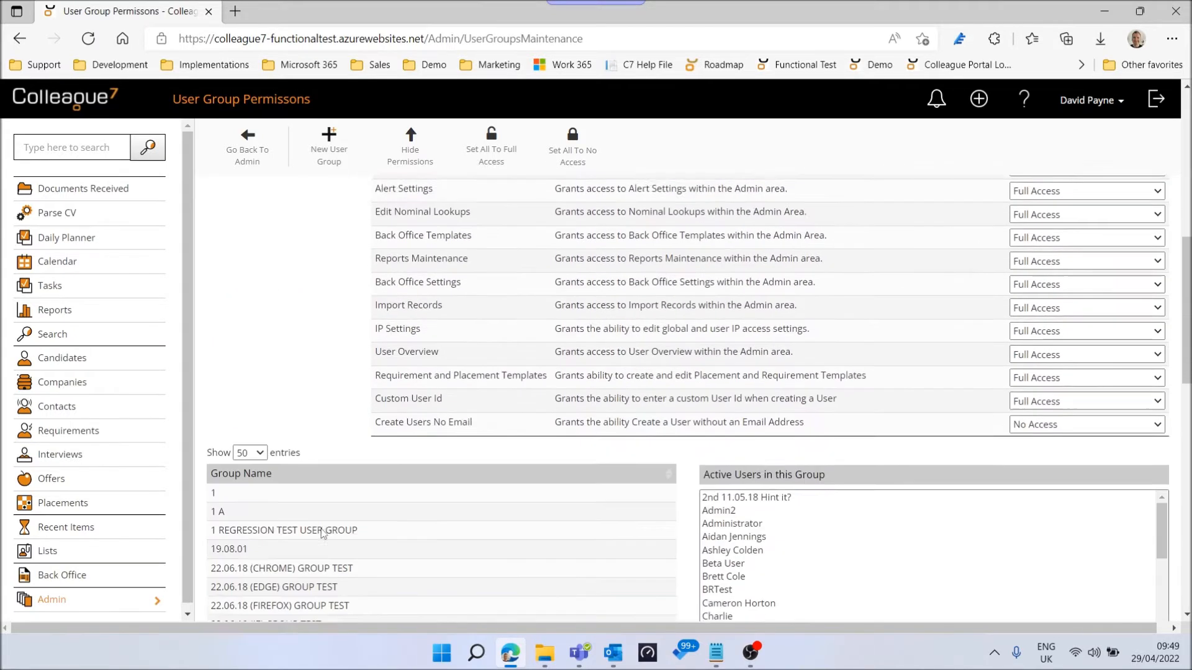
pyautogui.scroll(9, 329, 420)
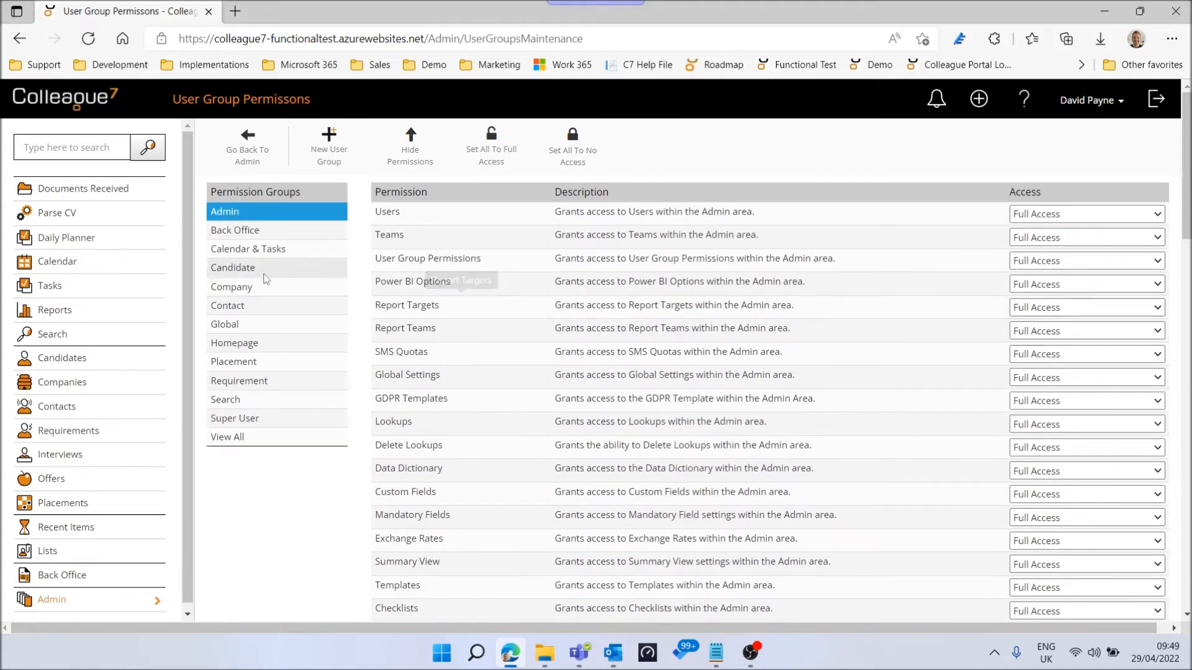
pyautogui.click(238, 269)
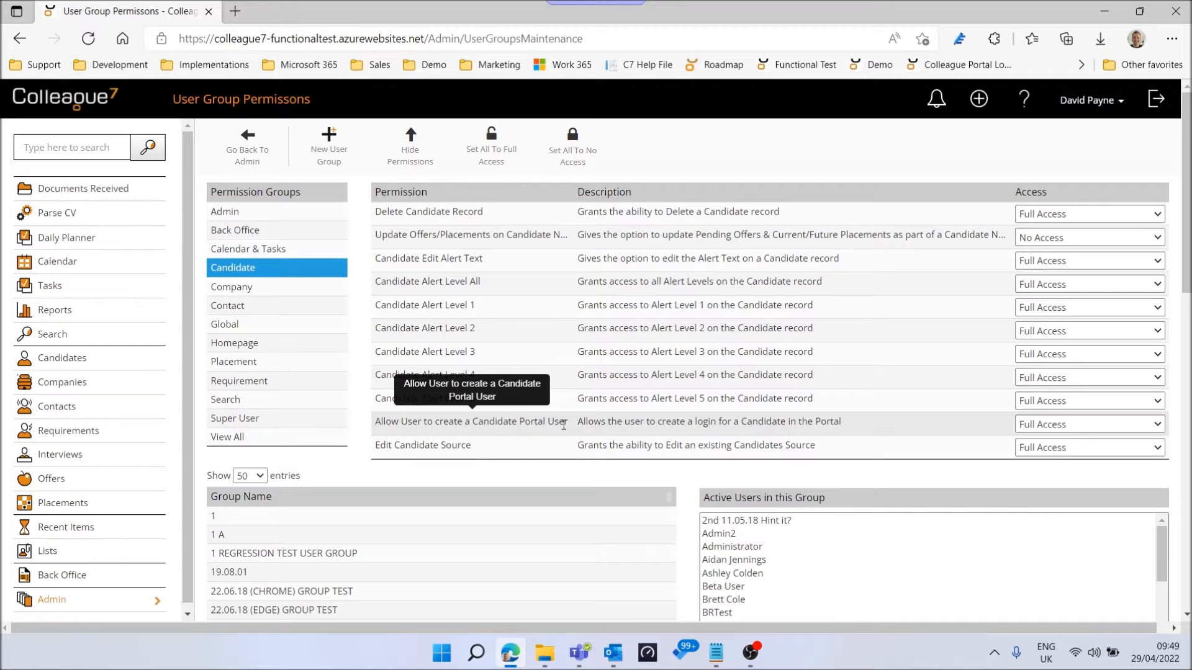
pyautogui.click(1055, 428)
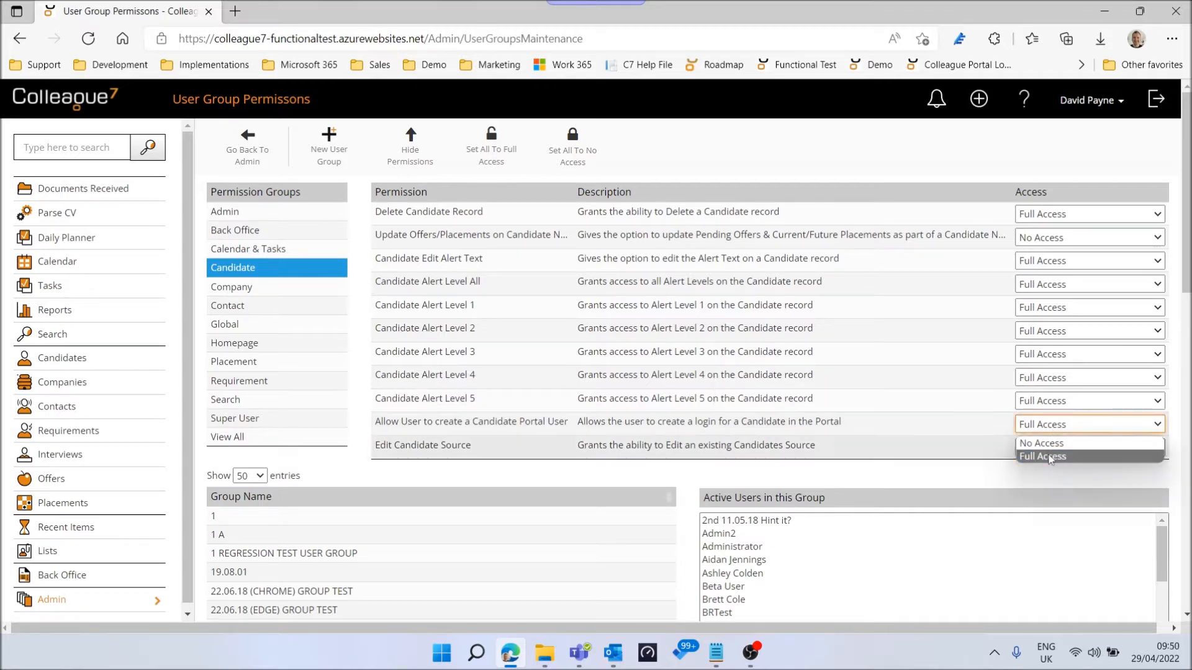
pyautogui.click(1051, 458)
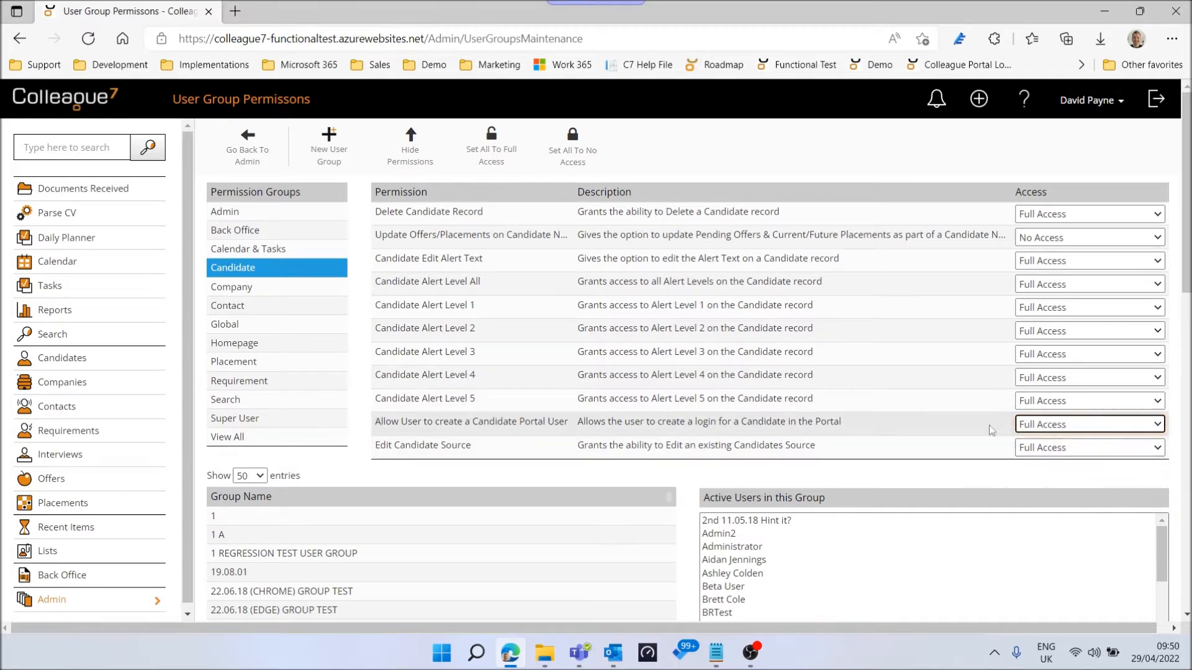
# Check the Contact permission group for the setting that allows creating a Contact Portal User, and return to the Admin area
pyautogui.click(231, 307)
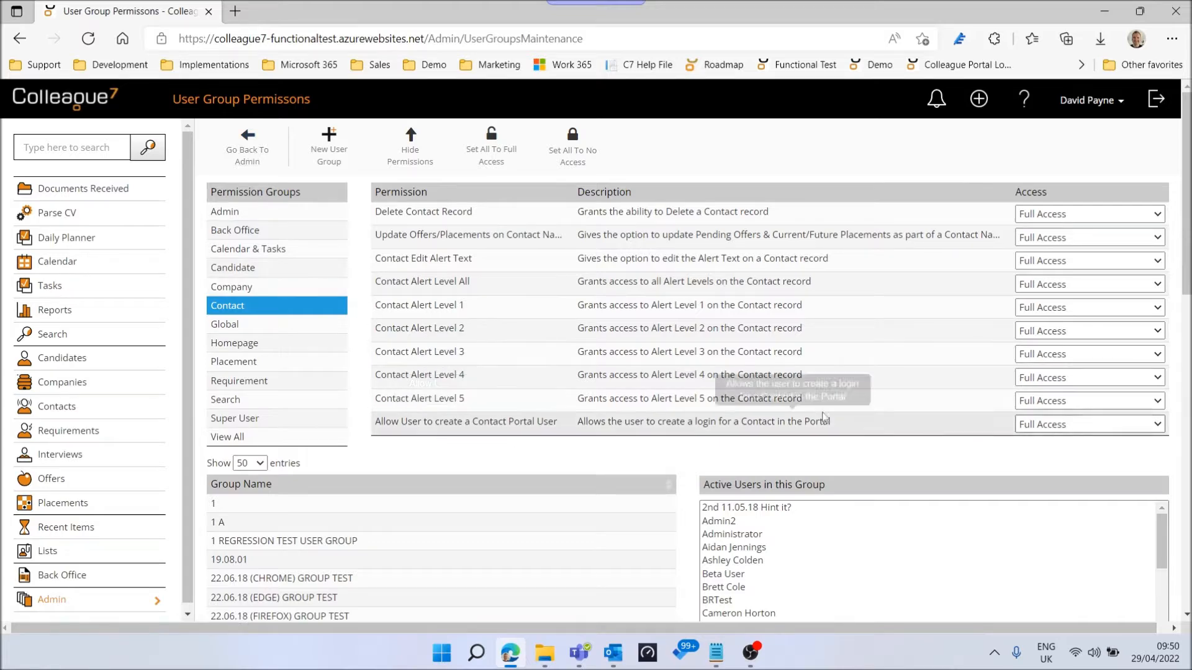
pyautogui.click(231, 139)
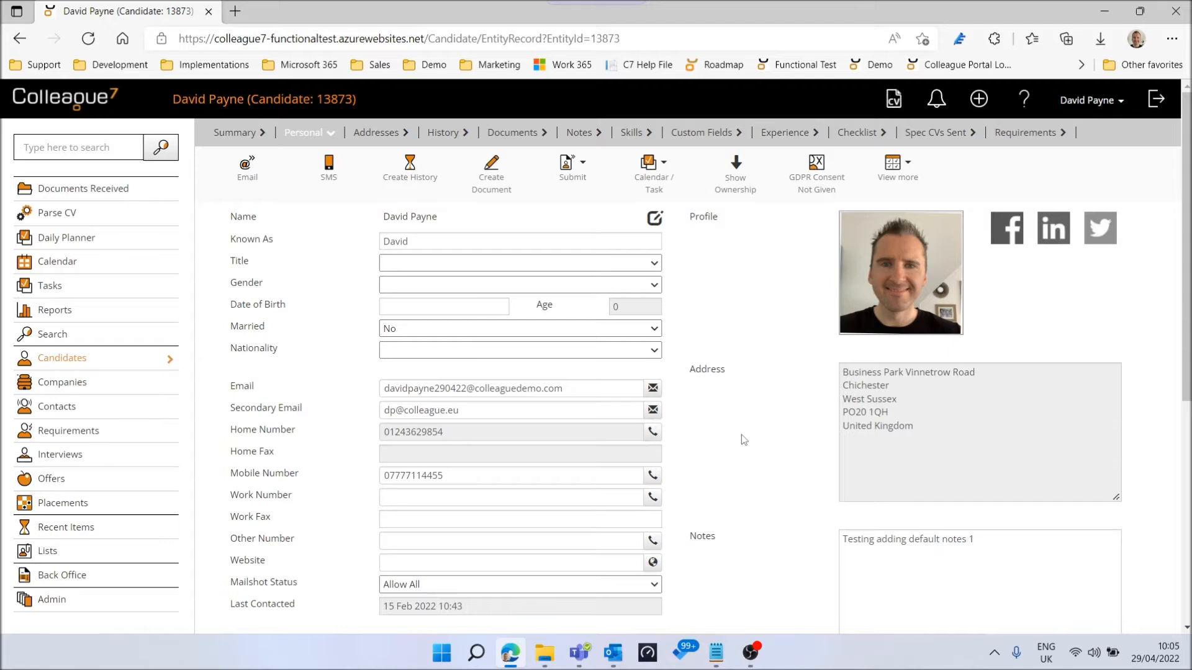
# Create a portal user for the candidate with the primary email address as login, save it and acknowledge the generated credentials
pyautogui.click(894, 165)
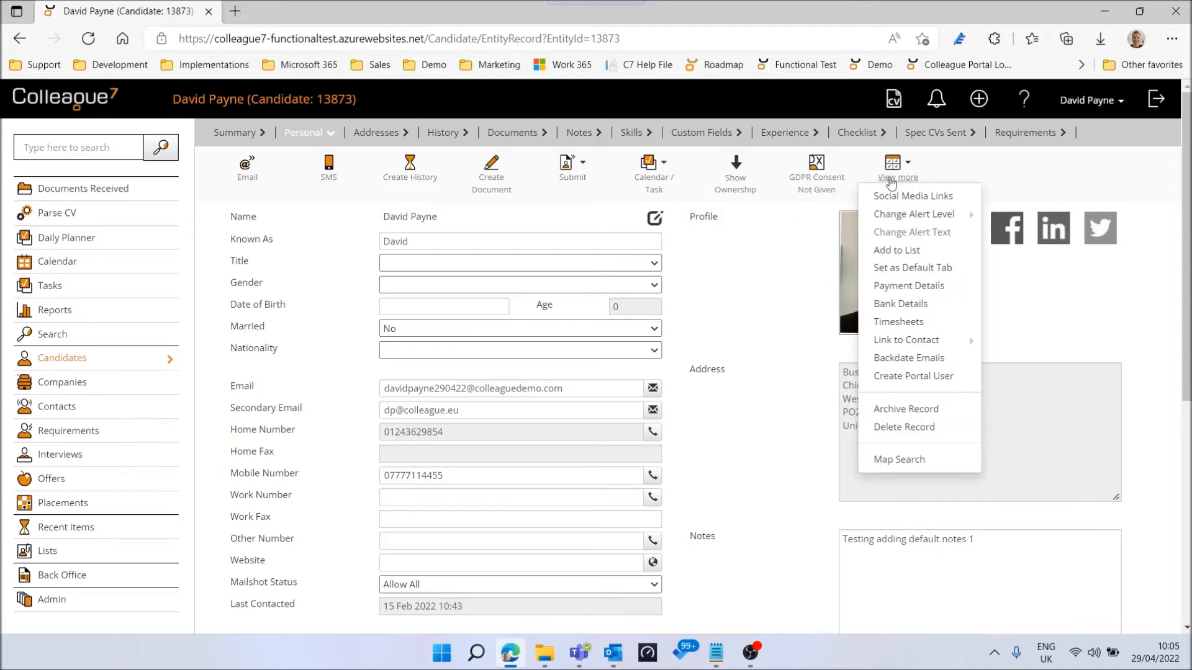
pyautogui.click(916, 378)
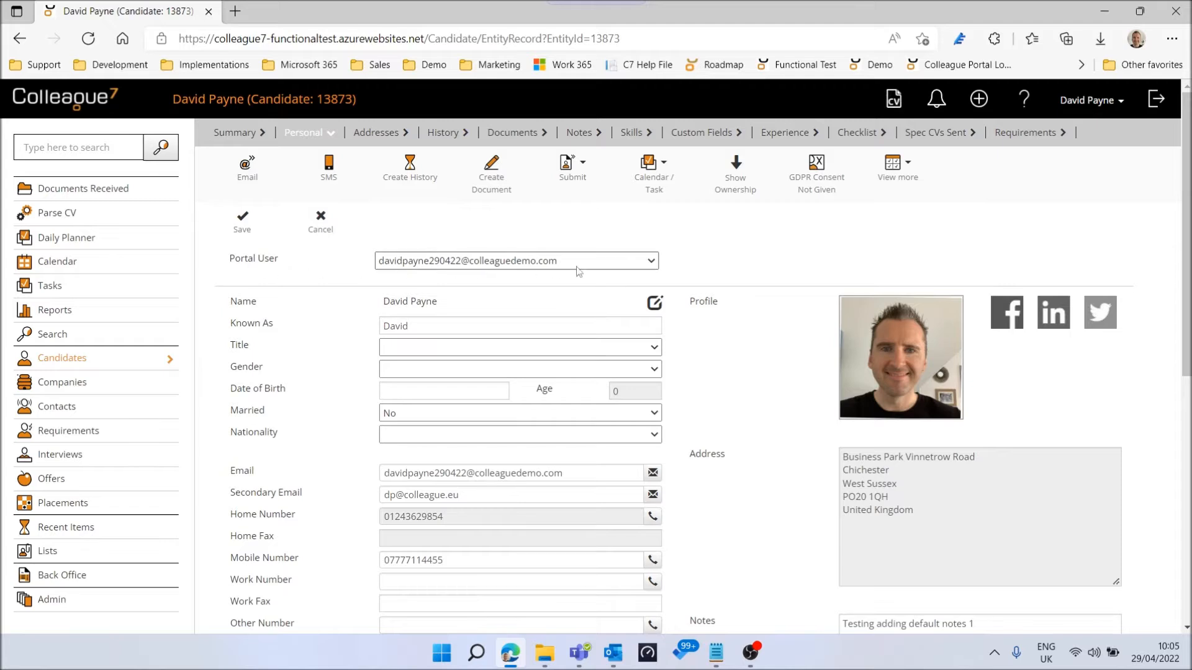
pyautogui.click(631, 267)
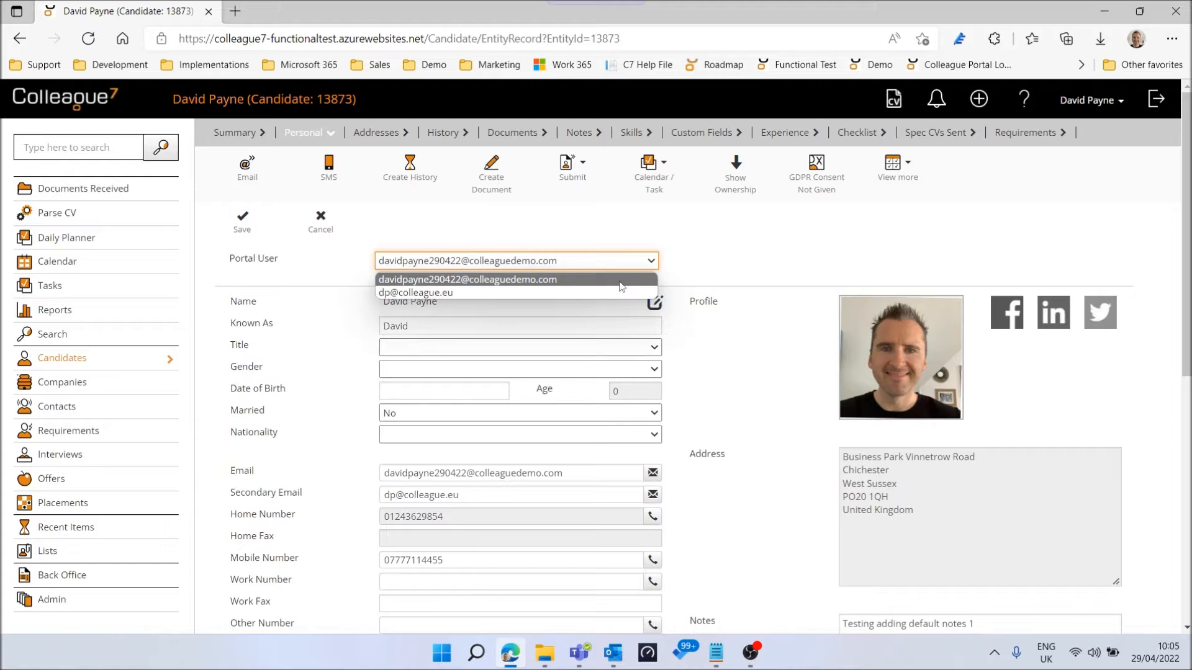
pyautogui.click(688, 283)
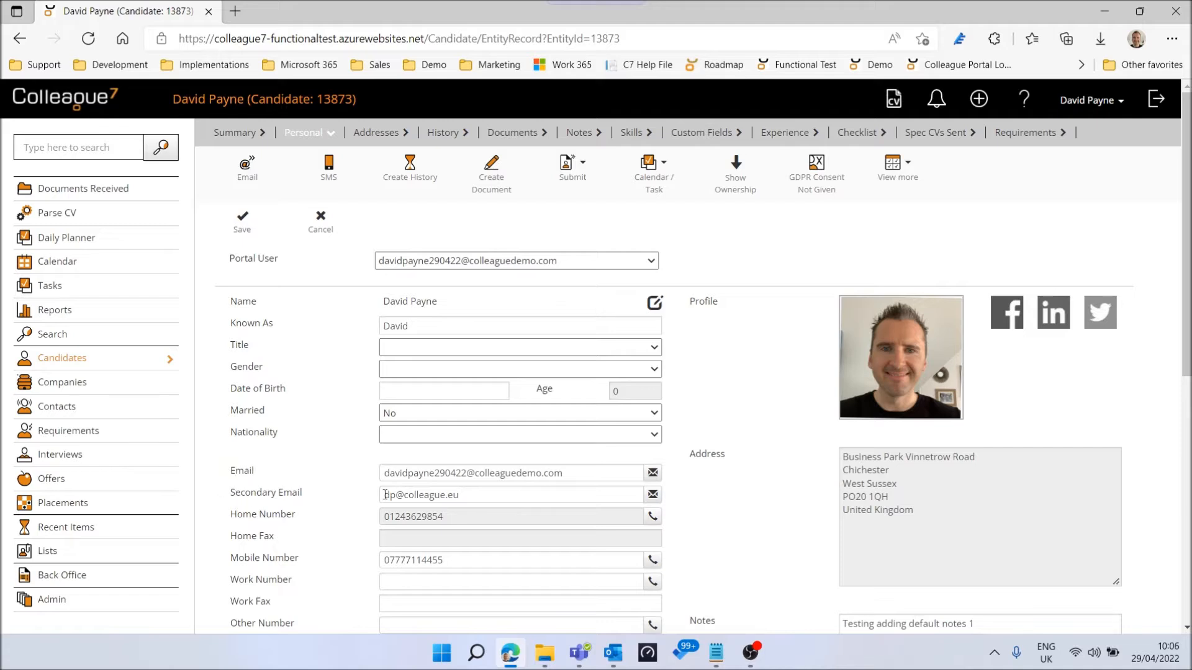
pyautogui.click(580, 263)
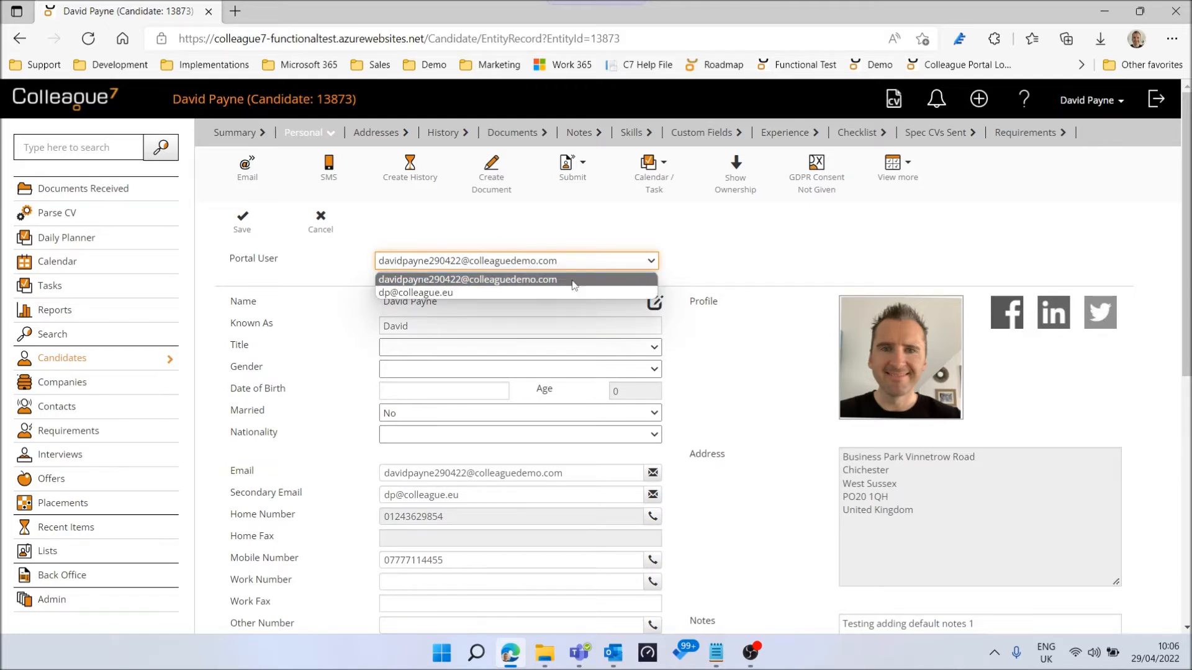
pyautogui.click(573, 285)
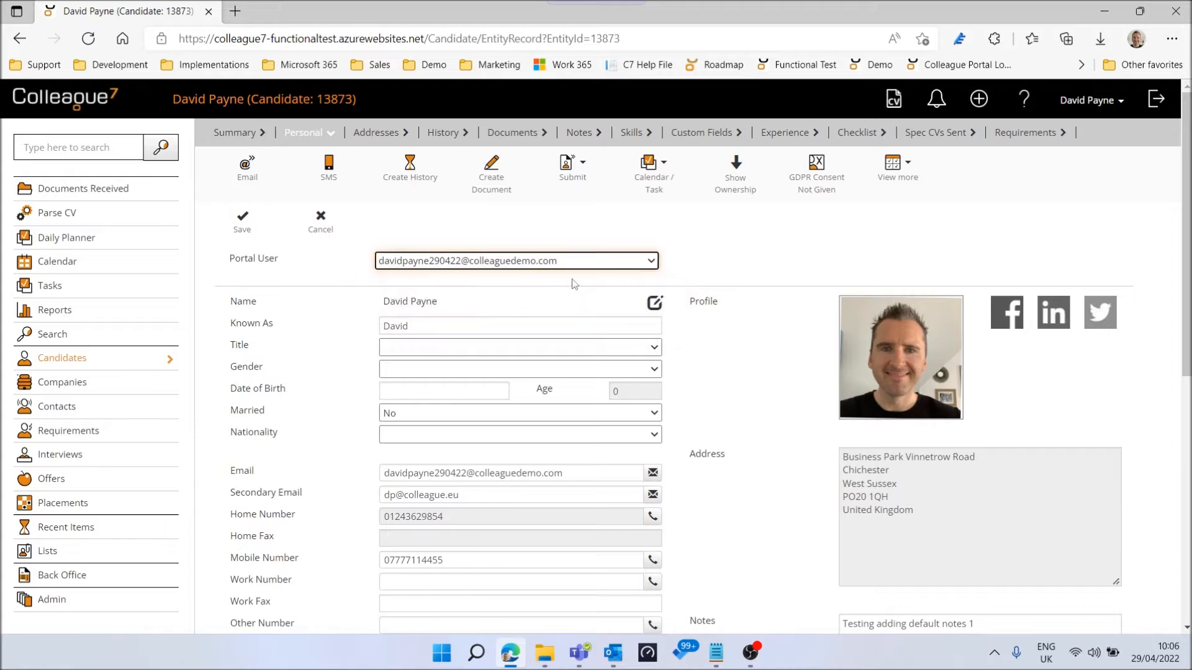
pyautogui.click(689, 258)
pyautogui.click(242, 220)
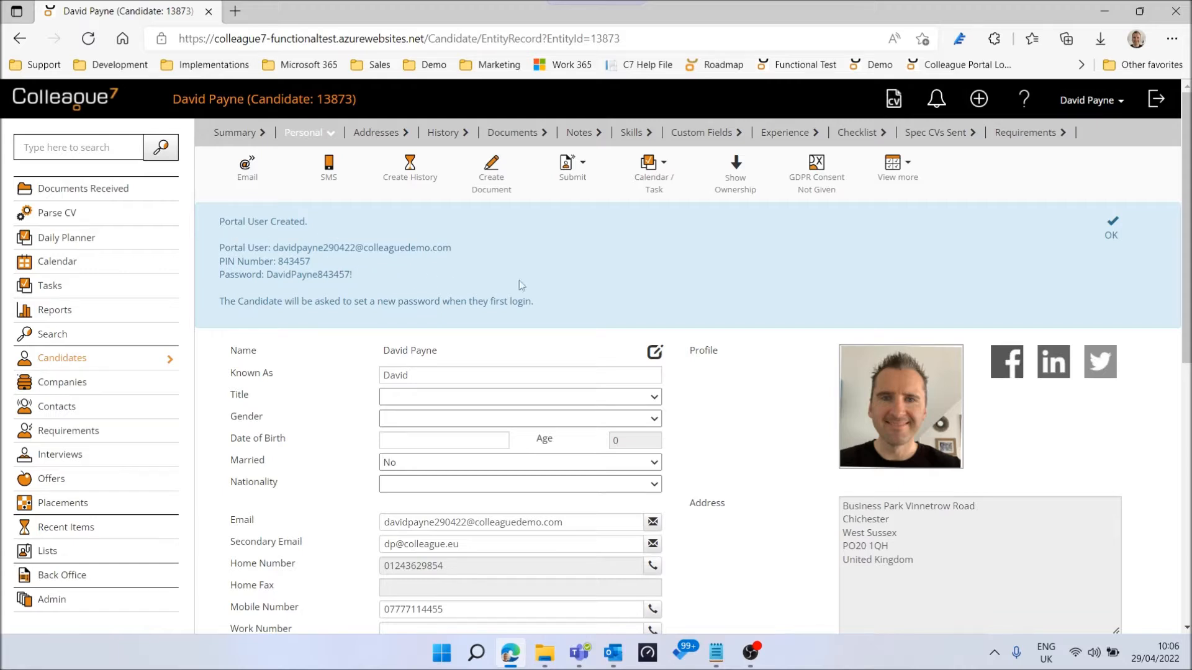
pyautogui.click(1112, 238)
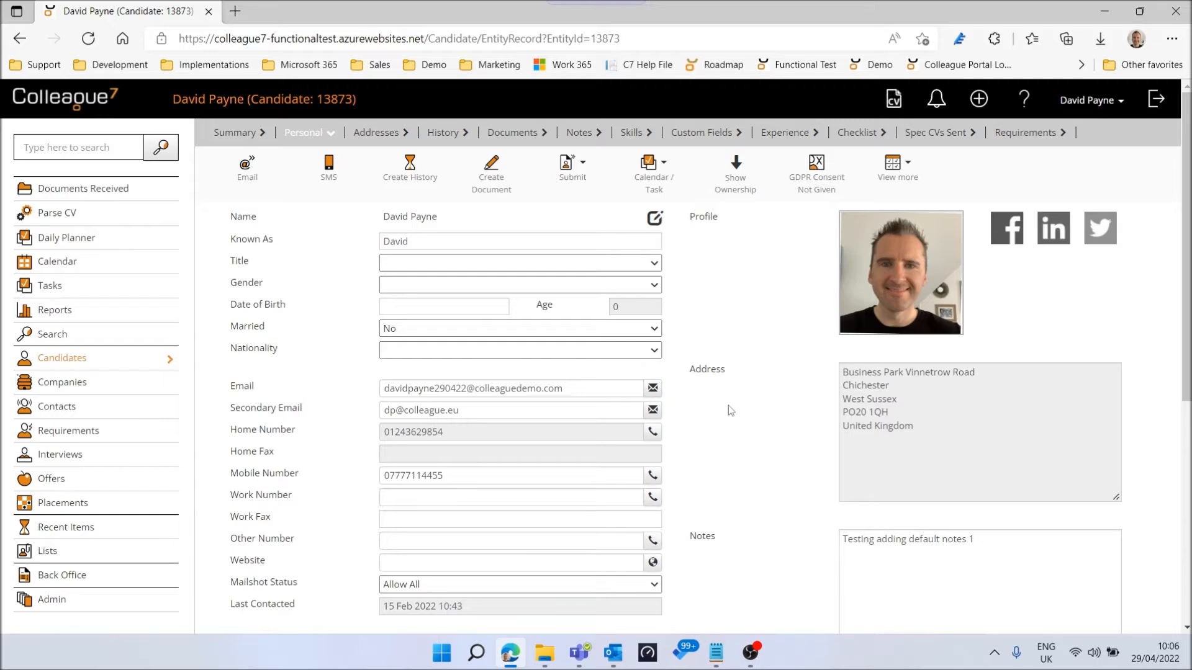
# Start an email to the candidate and apply the "Candidate Portal Login Details" template
pyautogui.click(248, 179)
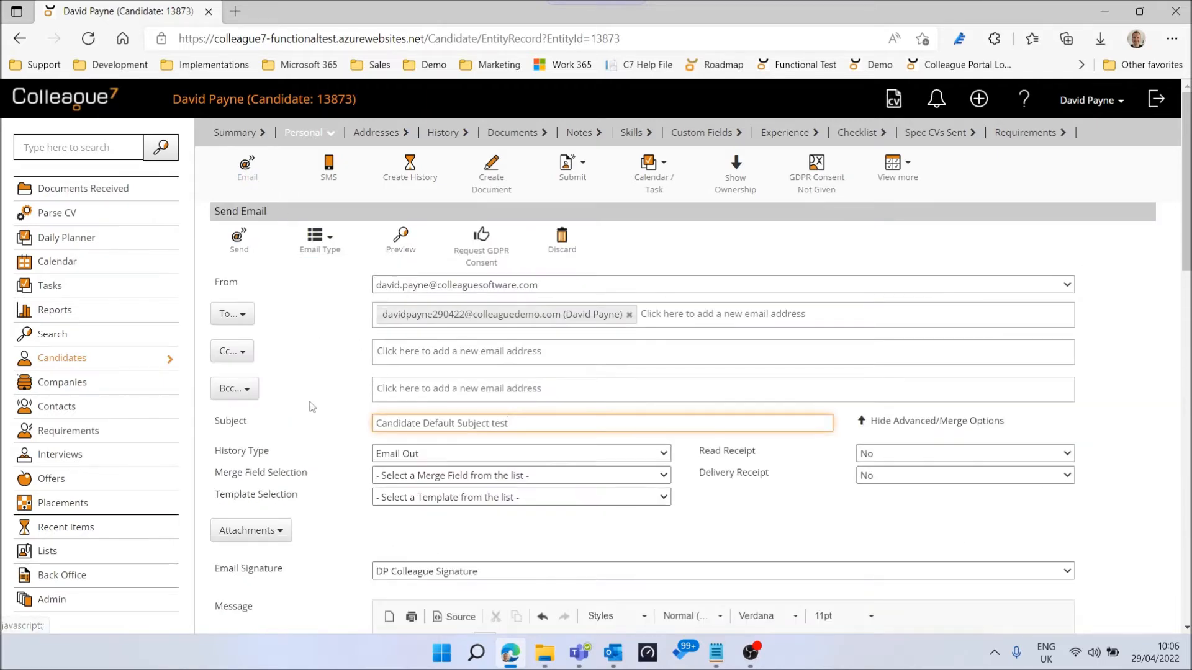
pyautogui.scroll(-2, 312, 407)
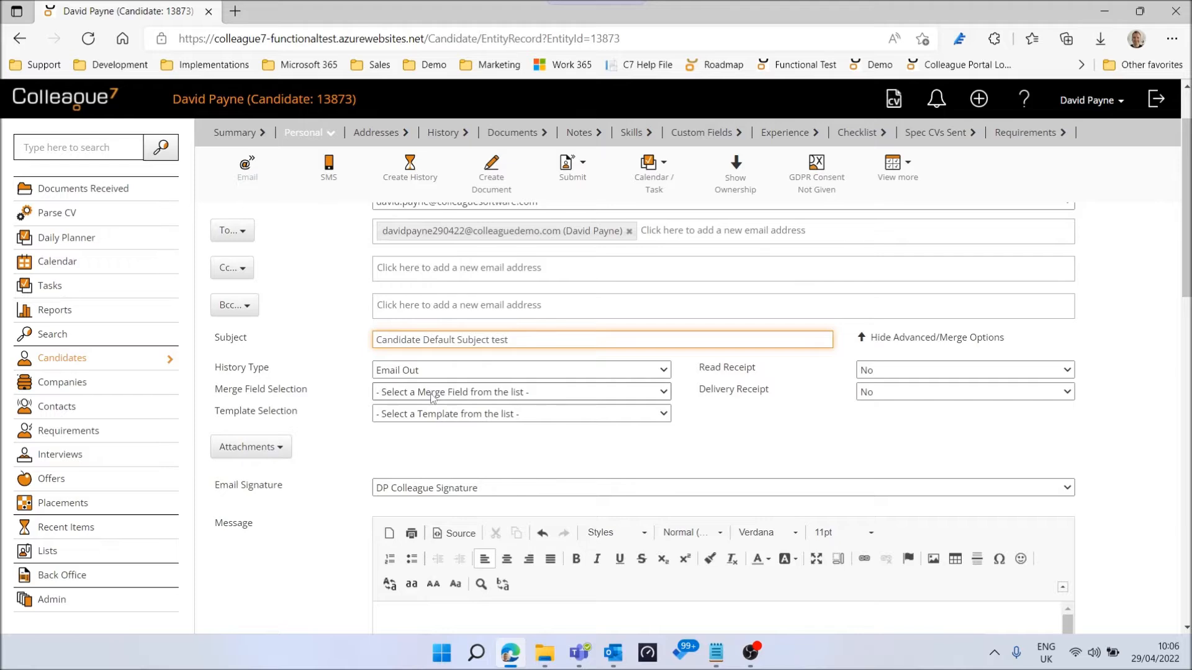
pyautogui.click(432, 398)
pyautogui.scroll(-3, 432, 363)
pyautogui.scroll(-1, 433, 363)
pyautogui.click(333, 351)
pyautogui.click(439, 415)
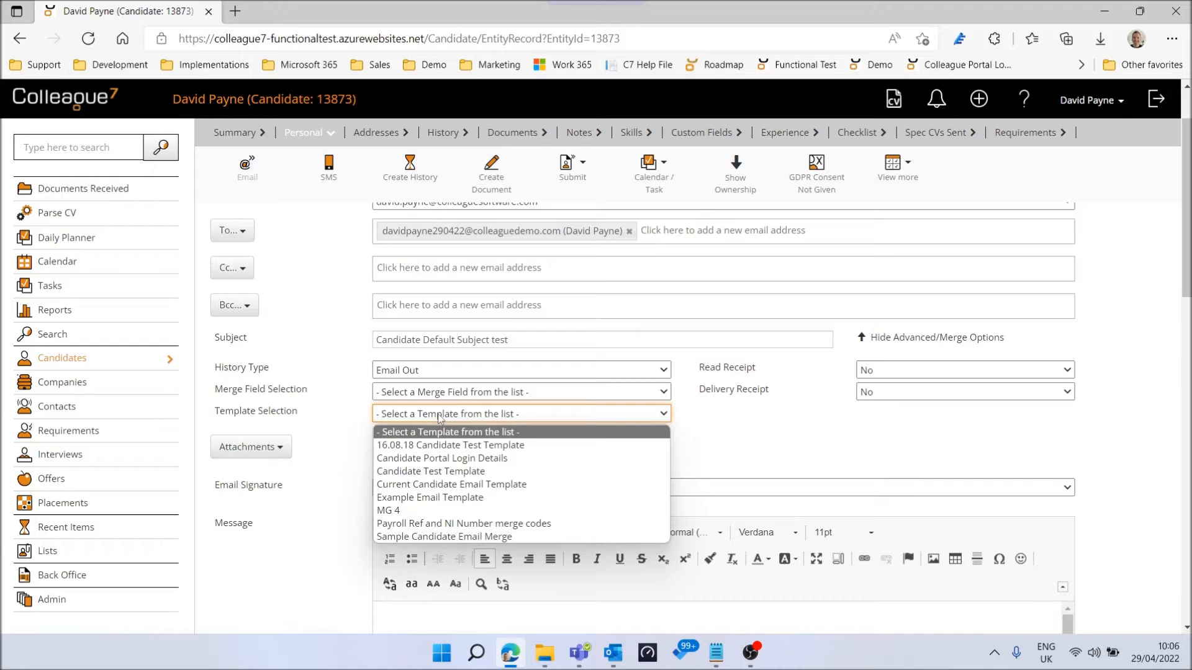
pyautogui.click(492, 460)
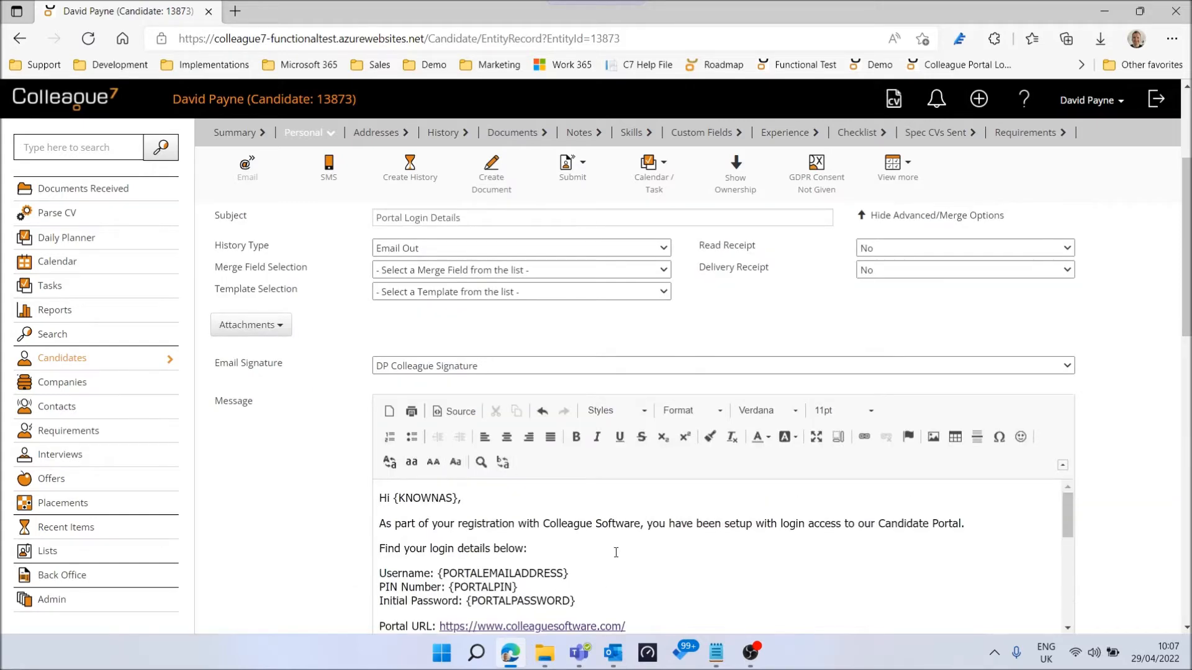
# Check the portal login email's merge fields, preview the merged message, and send it to the candidate
pyautogui.scroll(1, 491, 544)
pyautogui.scroll(-2, 342, 525)
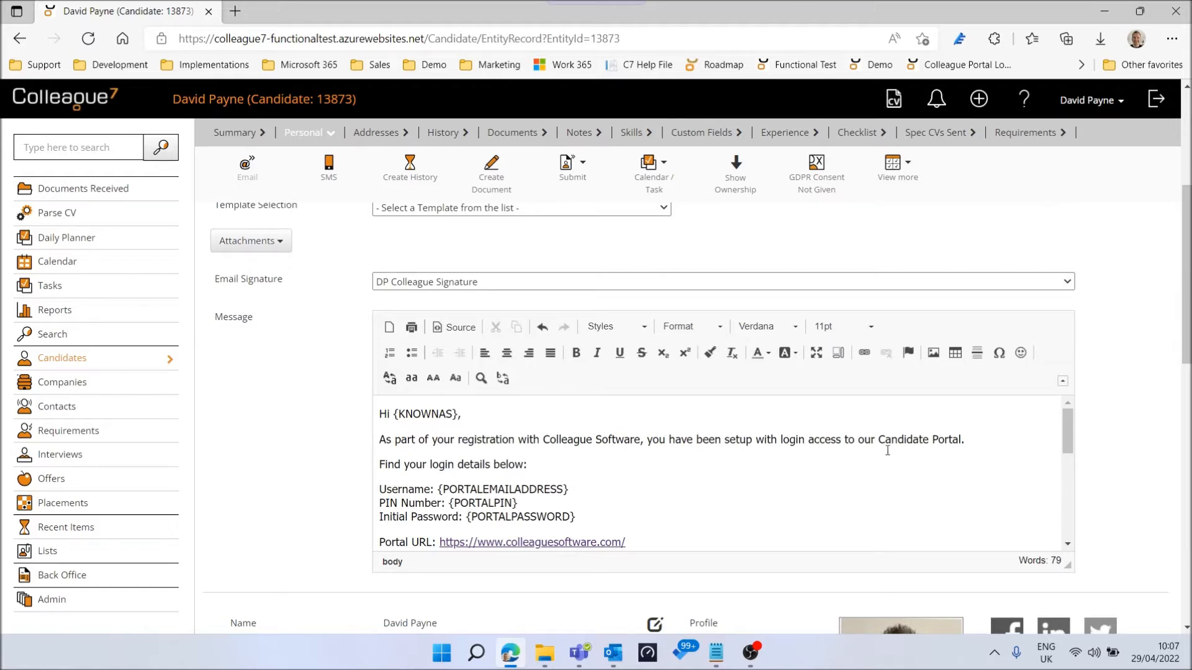
pyautogui.scroll(-2, 571, 457)
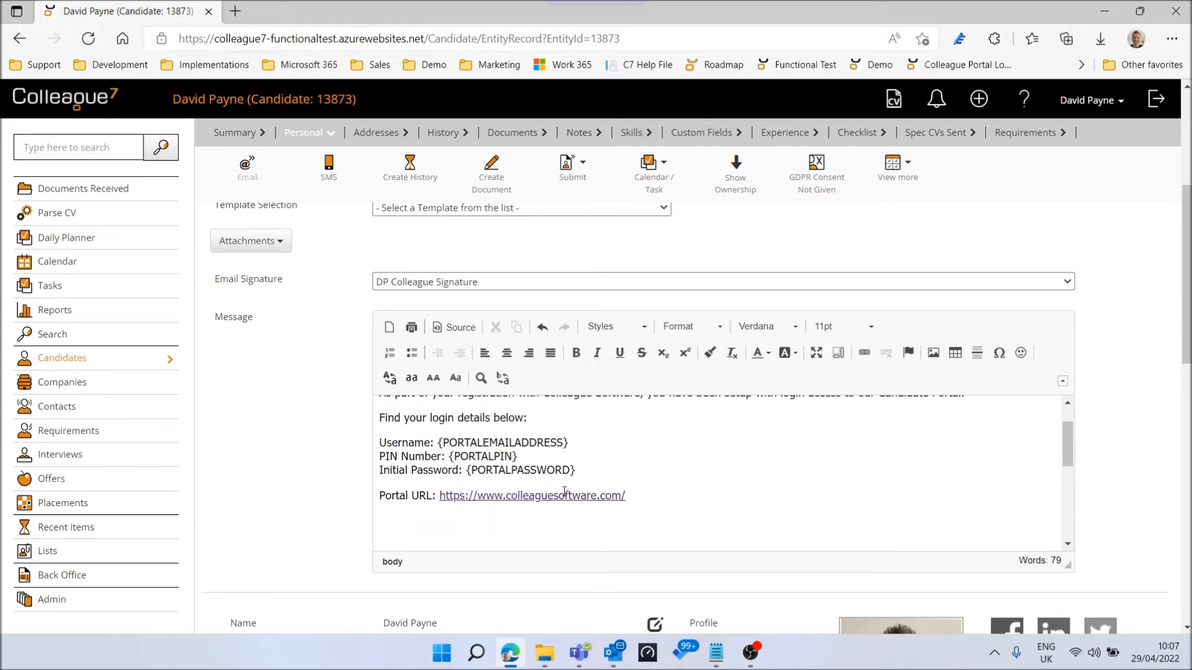
pyautogui.scroll(5, 311, 398)
pyautogui.click(400, 239)
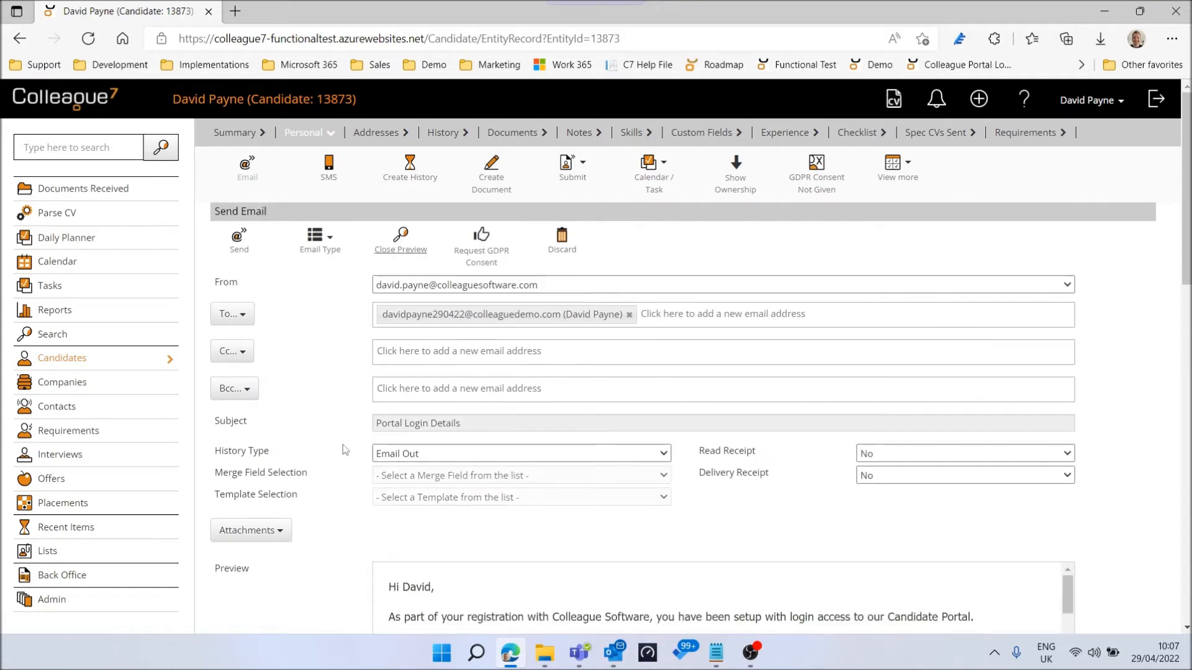
pyautogui.scroll(-3, 507, 458)
pyautogui.scroll(-2, 506, 457)
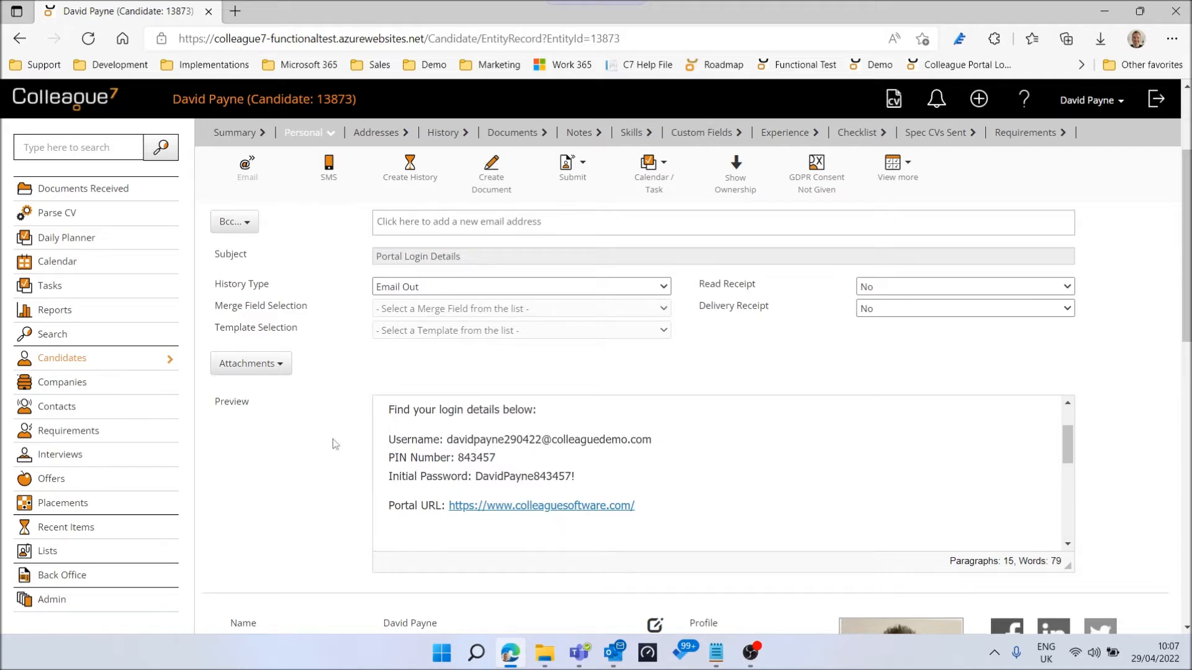
pyautogui.scroll(3, 340, 447)
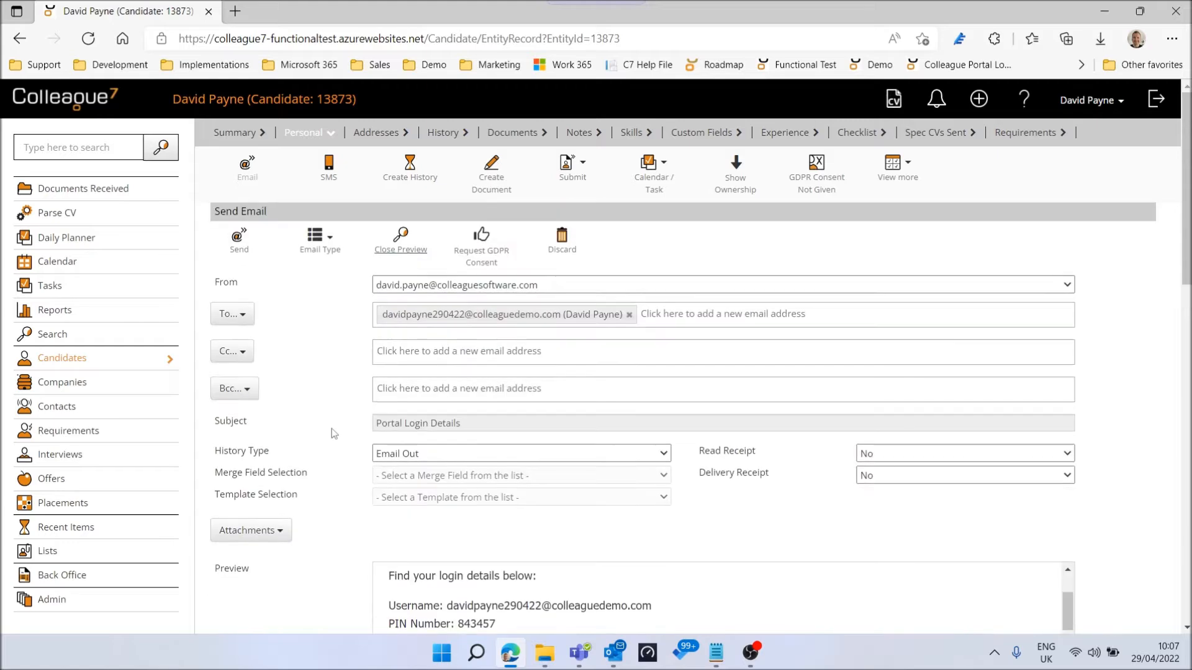
pyautogui.click(401, 242)
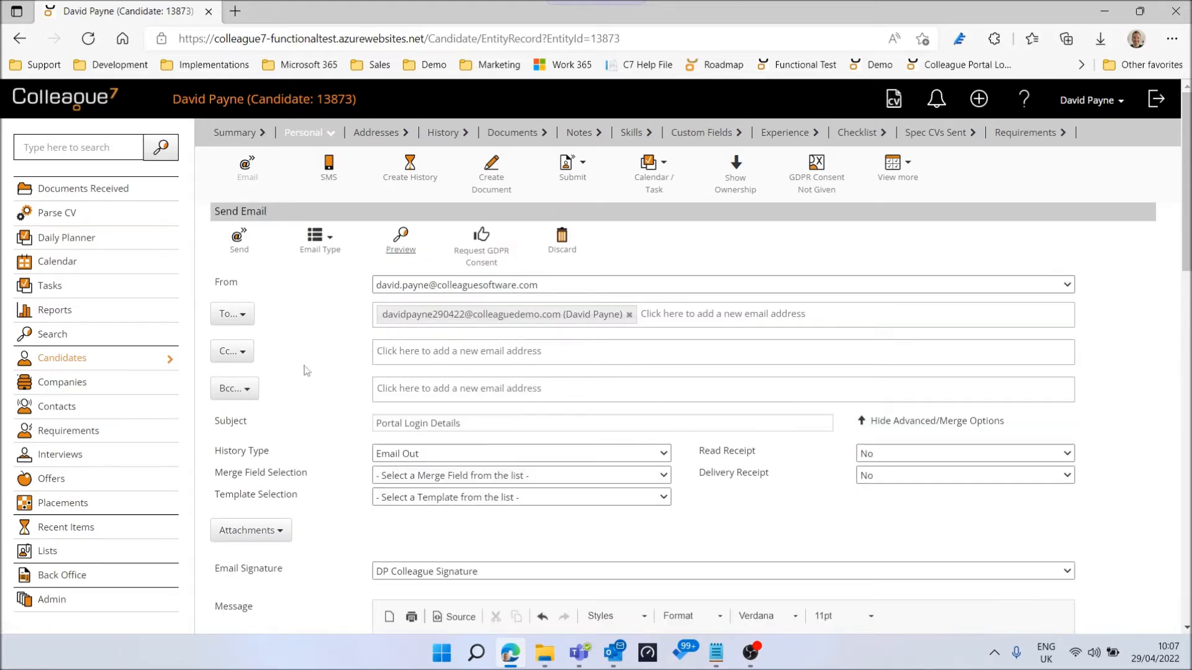
pyautogui.click(240, 251)
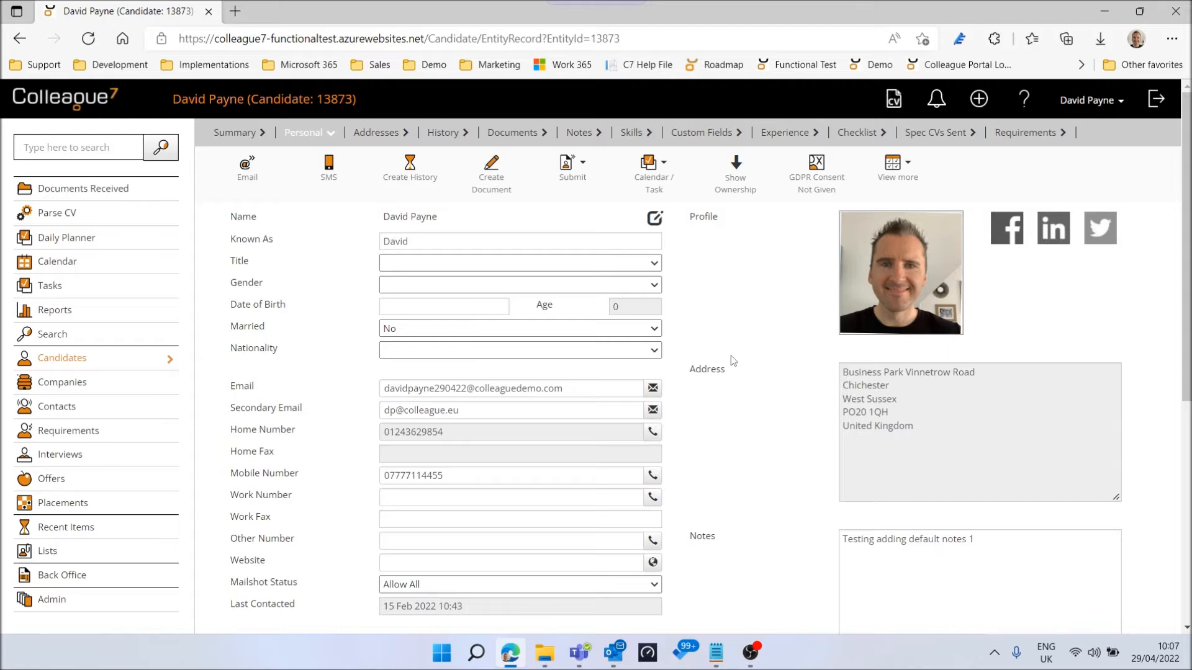
# Open the Portal Details of the candidate record
pyautogui.click(894, 173)
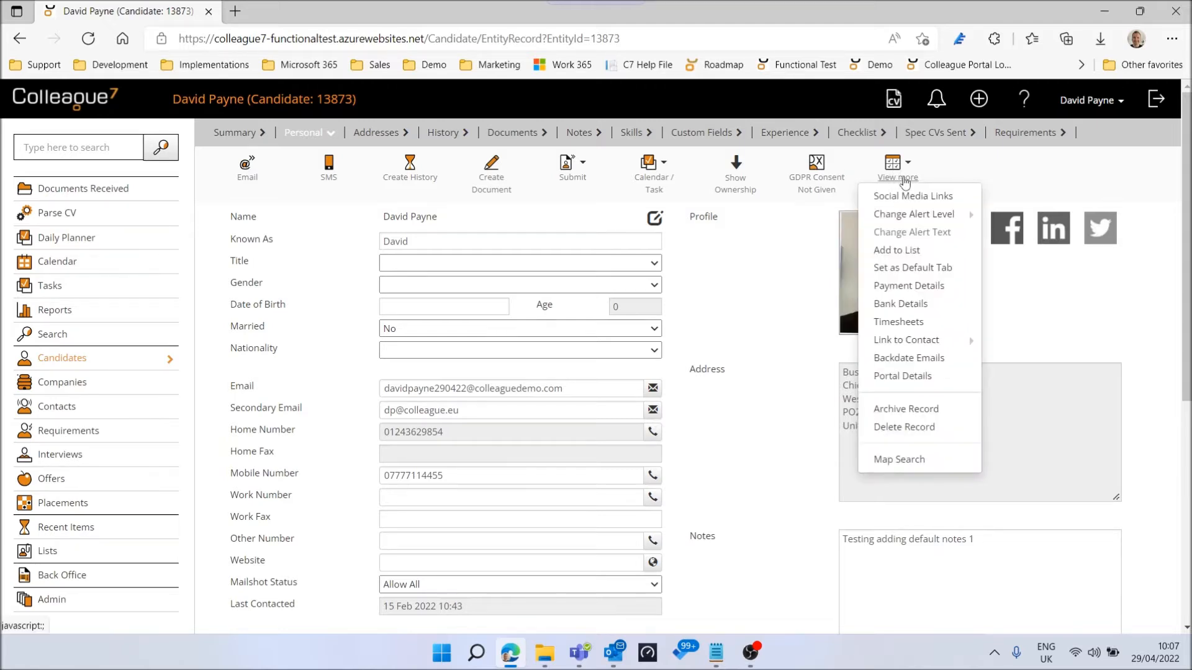
pyautogui.click(910, 377)
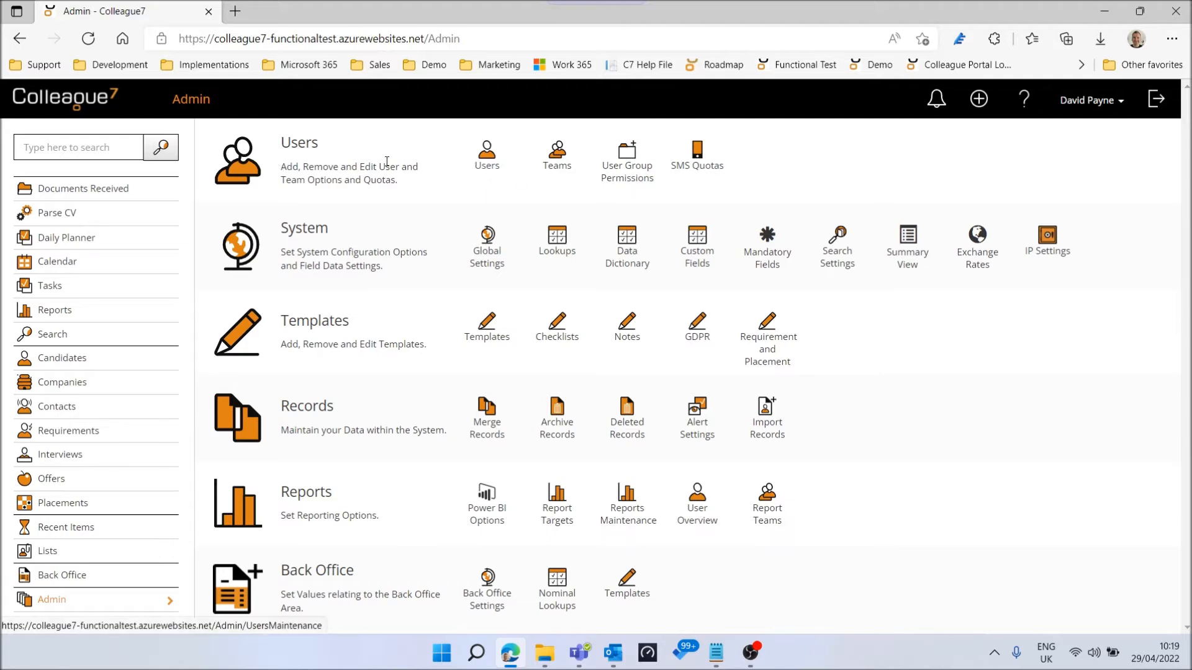
# Include portal users in the Admin area's Users table, filter it by "portalusers" and look through the listed accounts
pyautogui.click(486, 163)
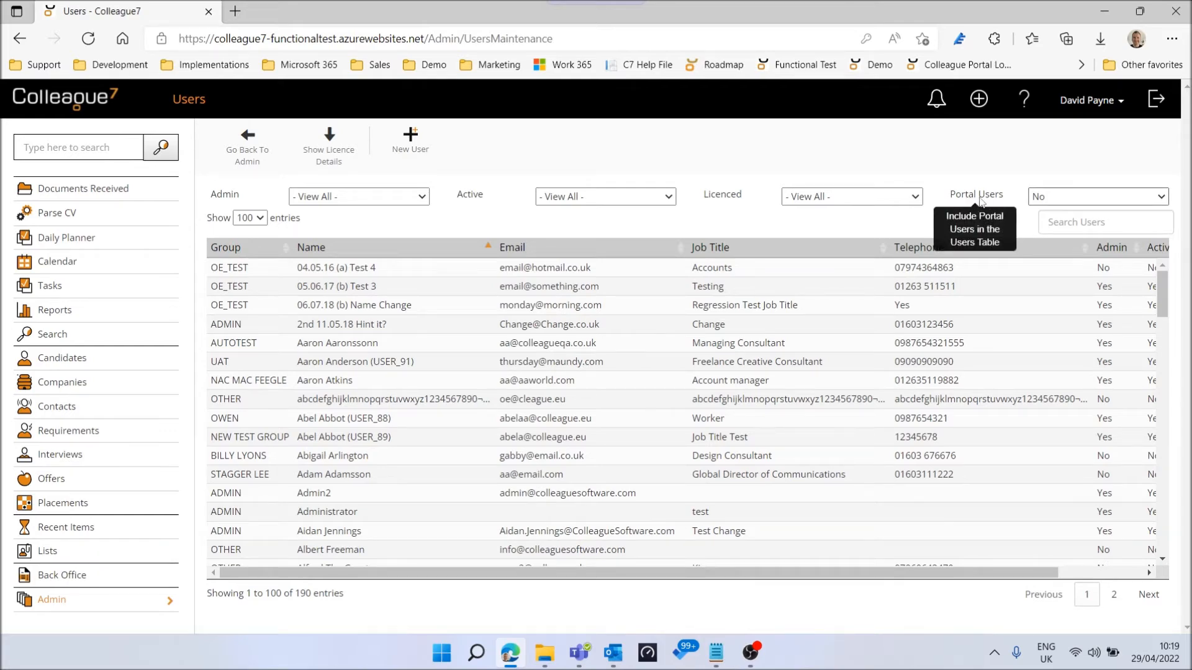
pyautogui.click(1057, 198)
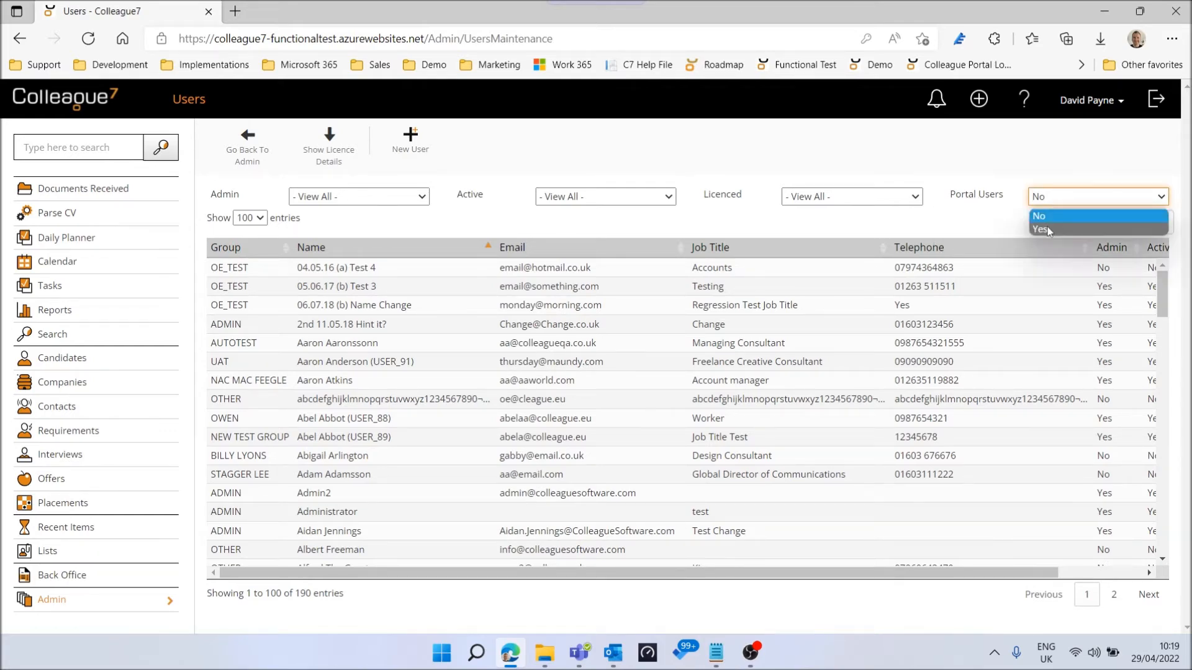
pyautogui.click(1065, 225)
pyautogui.click(1065, 225)
pyautogui.write('portal')
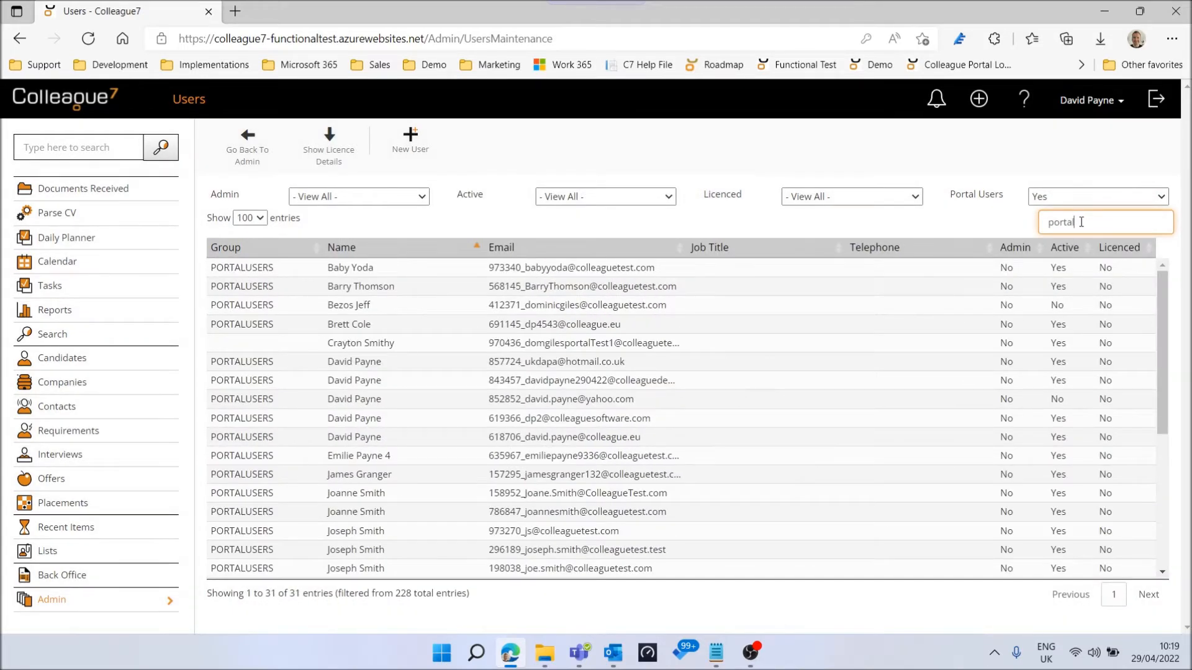
pyautogui.write('users')
pyautogui.click(992, 234)
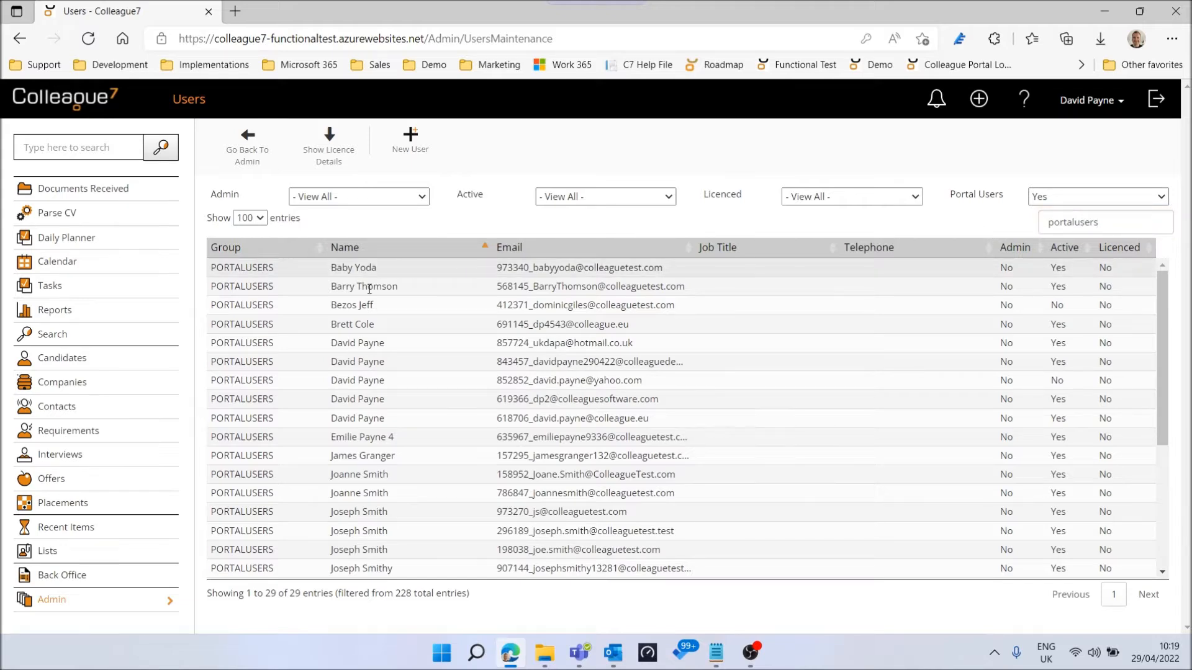
pyautogui.scroll(-2, 430, 406)
pyautogui.scroll(-3, 447, 459)
pyautogui.scroll(5, 453, 473)
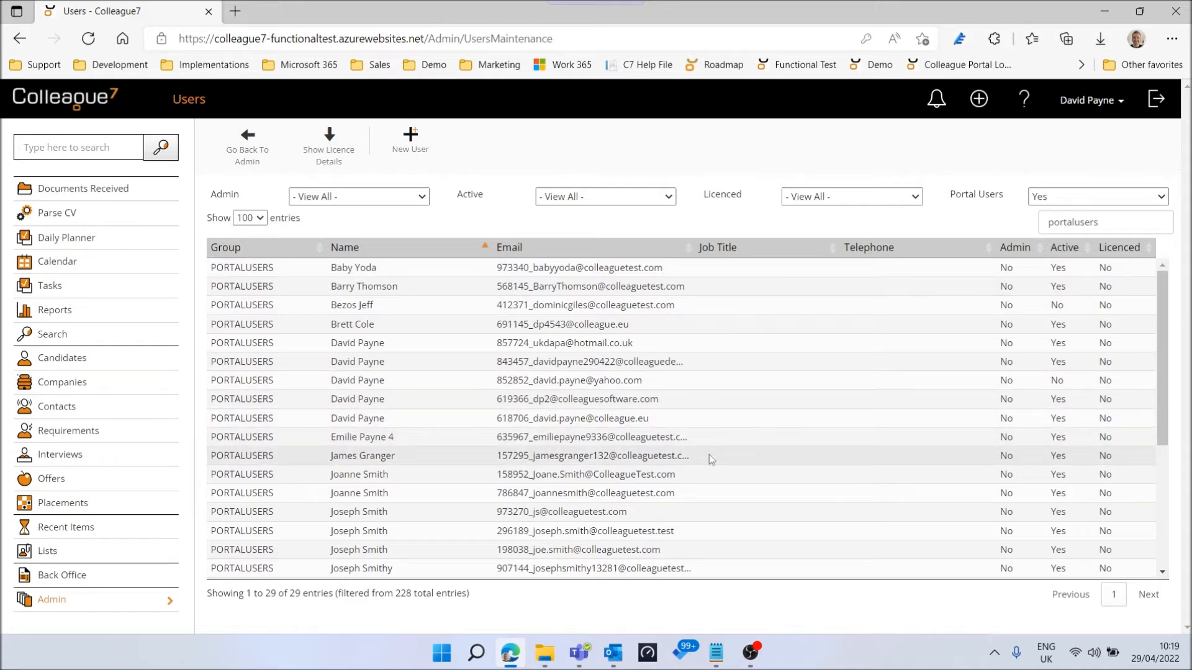
# Open the candidate's portal account from the users list, view its password reset fields, and cancel out back to Admin
pyautogui.scroll(-2, 700, 458)
pyautogui.scroll(2, 699, 458)
pyautogui.click(693, 362)
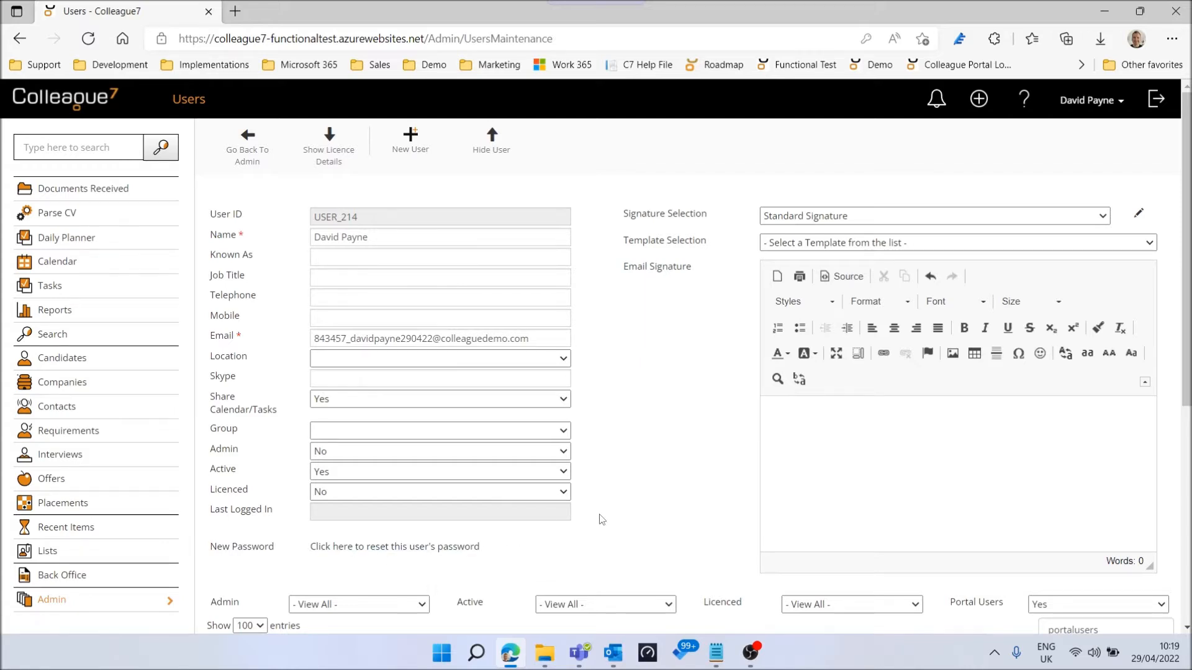
pyautogui.click(388, 549)
pyautogui.scroll(-3, 341, 515)
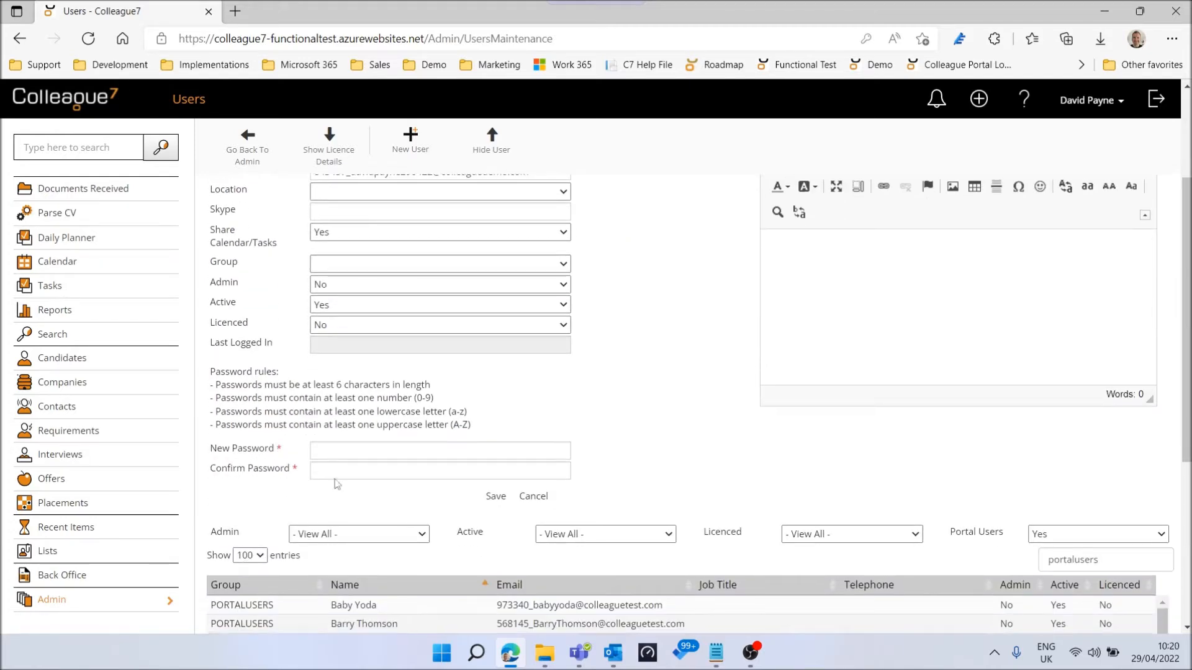
pyautogui.click(535, 498)
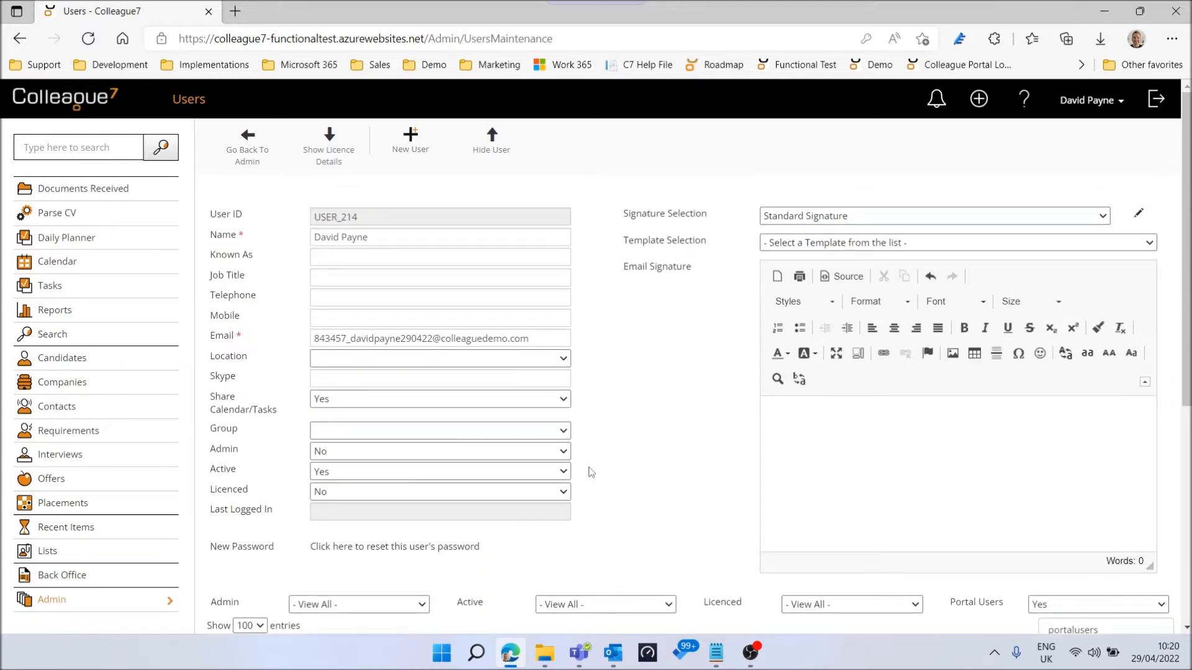
pyautogui.click(491, 147)
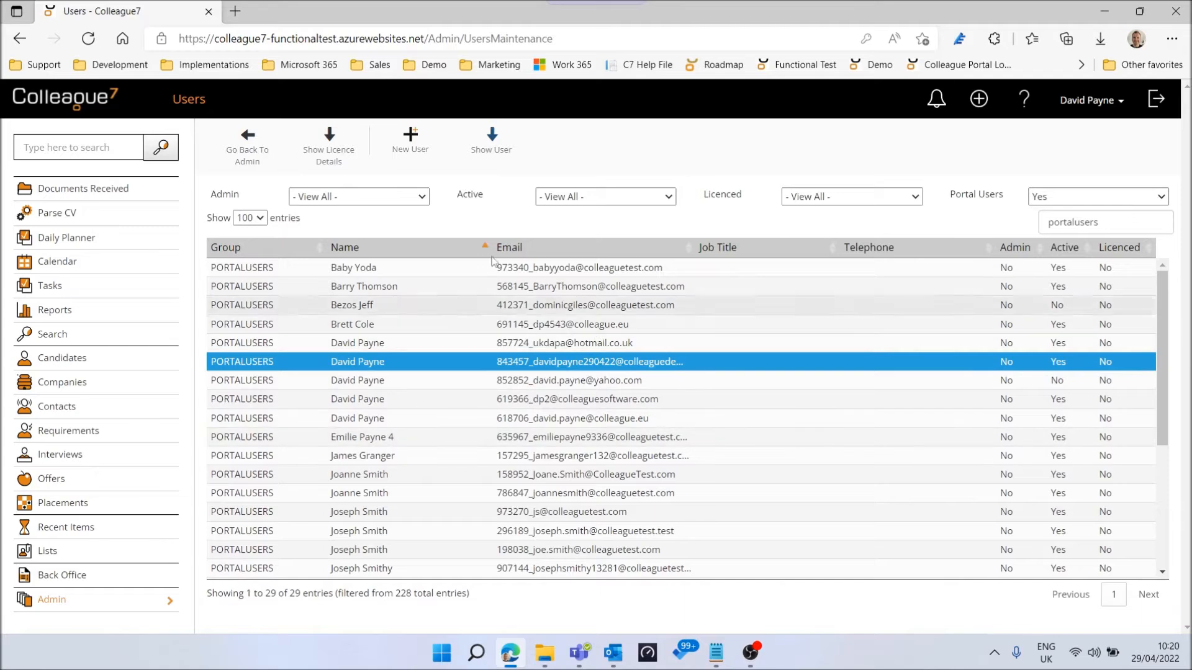
pyautogui.click(244, 149)
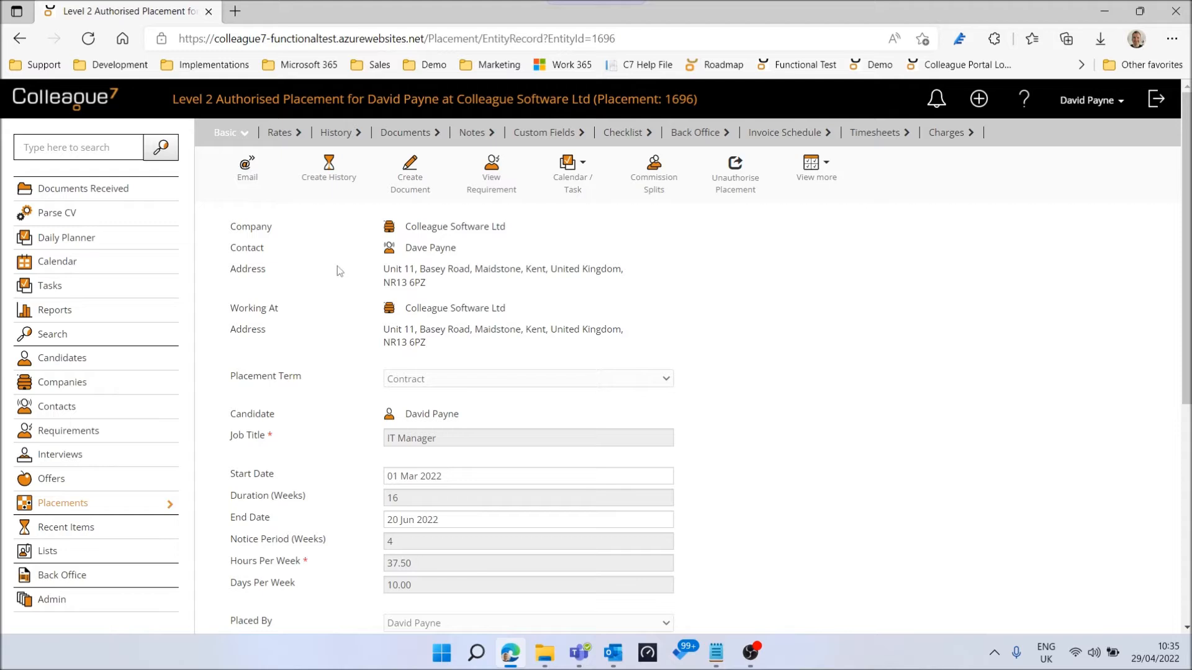
# Examine the placement's rates and the Overtime rate's details, including its Show in Portal setting
pyautogui.click(277, 136)
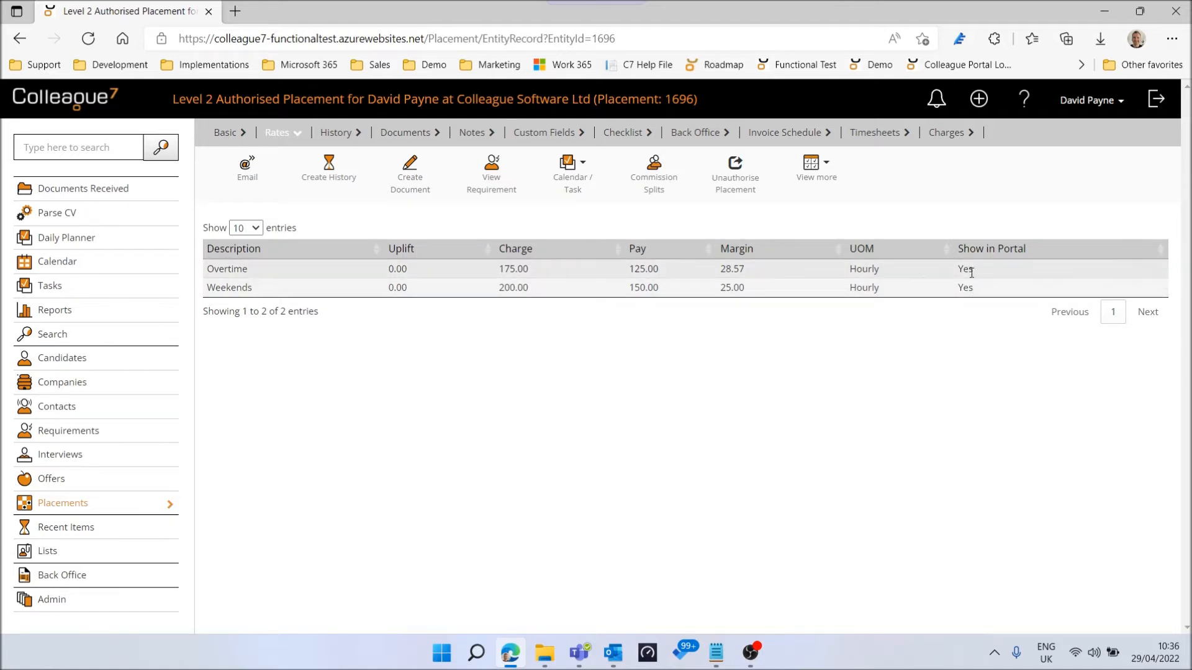
pyautogui.click(314, 269)
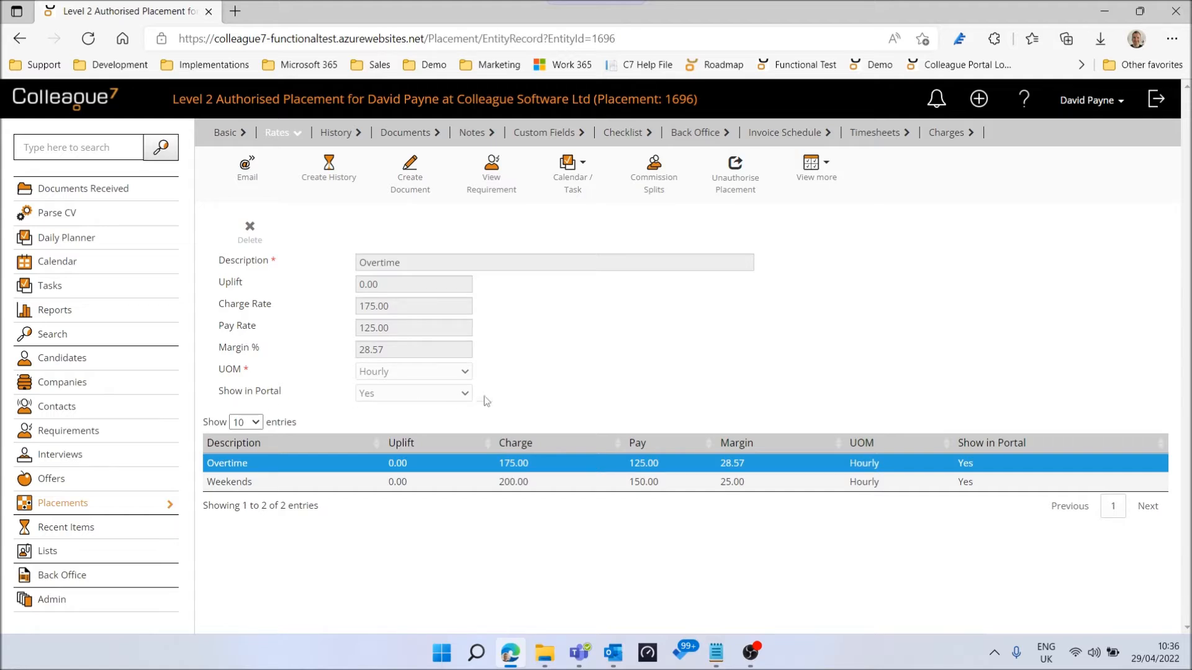
pyautogui.click(693, 467)
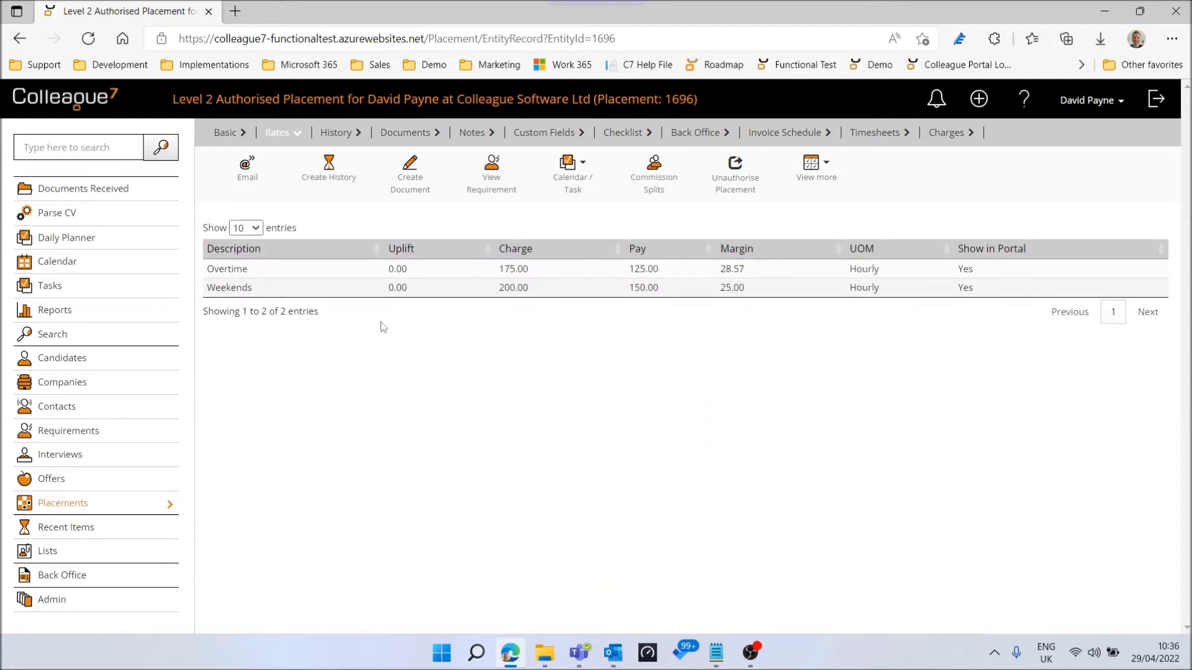
# Open the placement's timesheets and review the Timesheet Type and Period End Day options
pyautogui.click(876, 134)
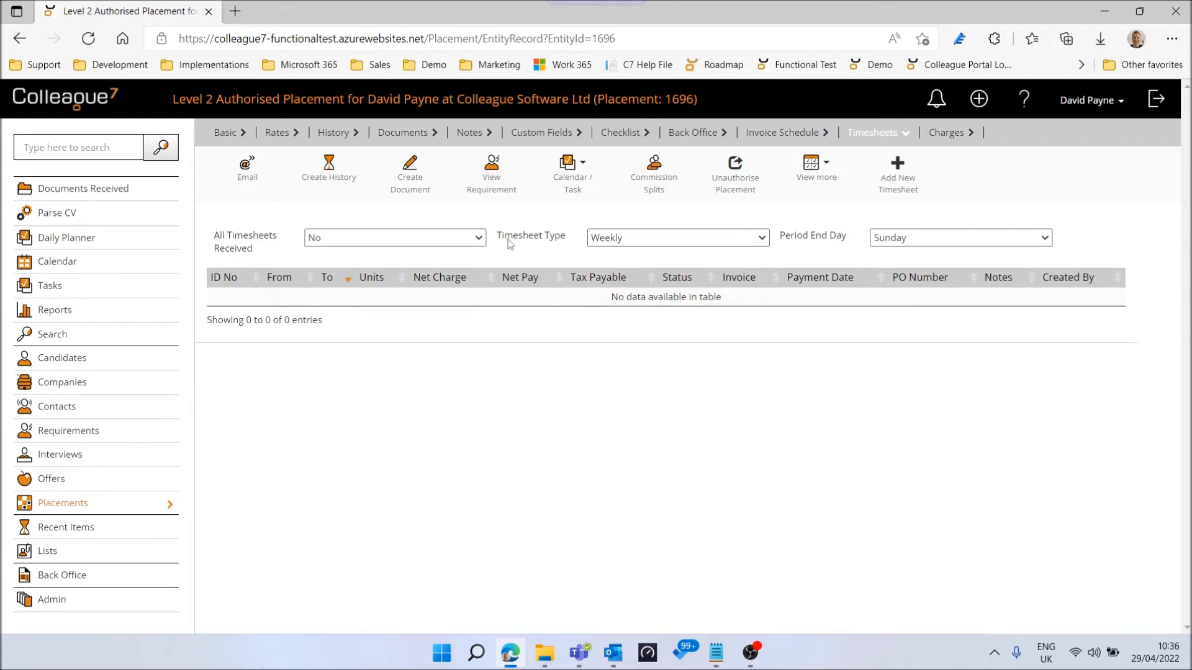
pyautogui.click(641, 243)
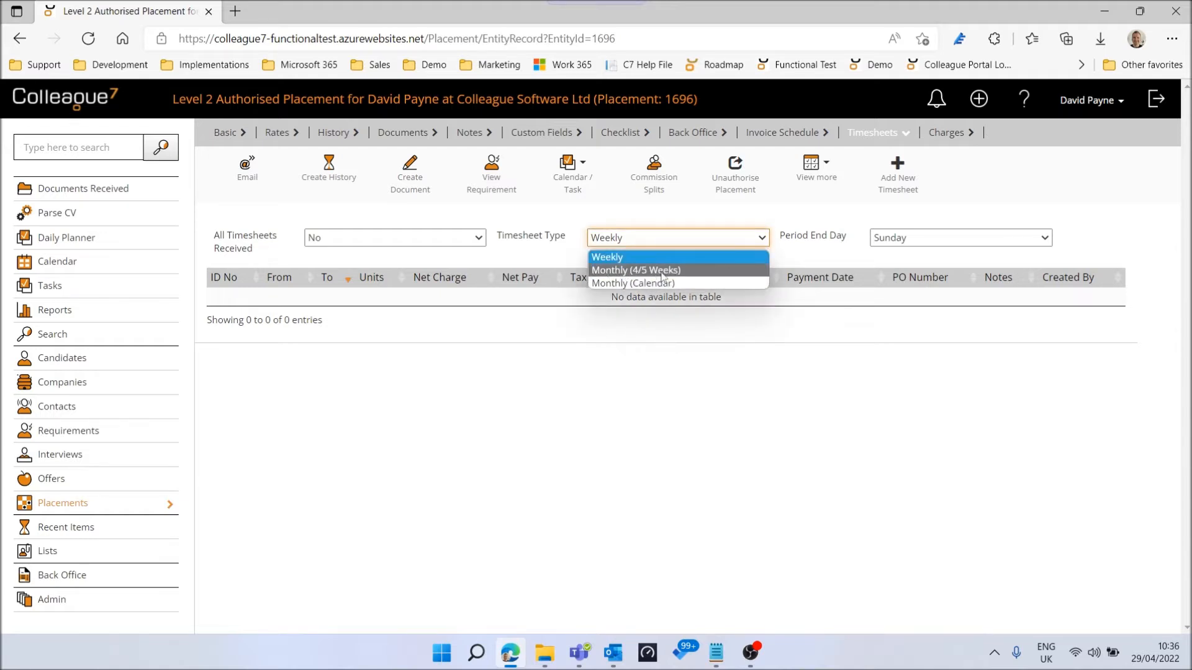
pyautogui.click(566, 228)
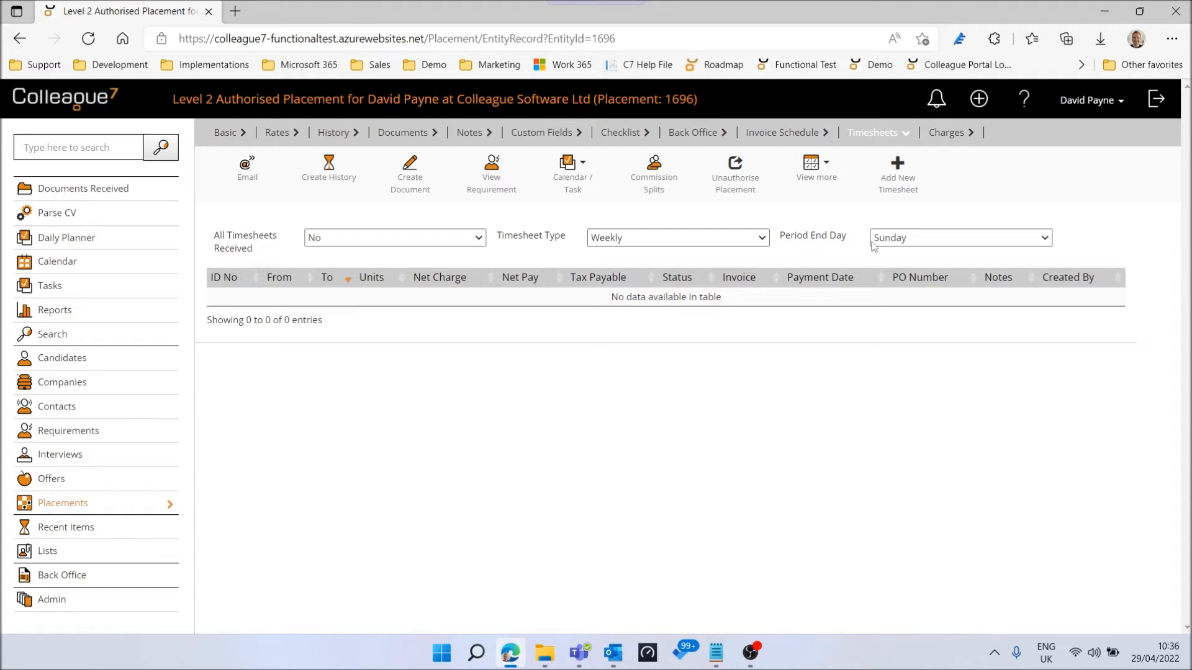
pyautogui.click(906, 244)
pyautogui.click(907, 244)
# Toggle the placement's All Timesheets Received setting between Yes and No, ending on Yes
pyautogui.click(334, 244)
pyautogui.click(328, 268)
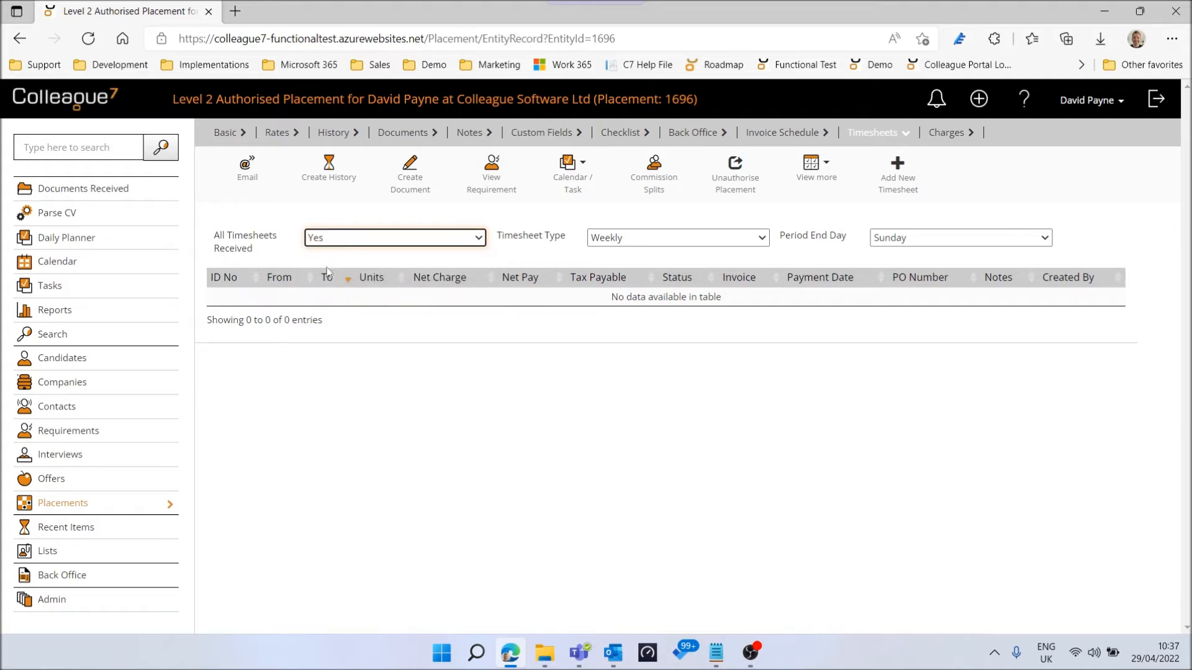
pyautogui.click(334, 242)
pyautogui.click(337, 254)
pyautogui.click(335, 238)
pyautogui.click(333, 266)
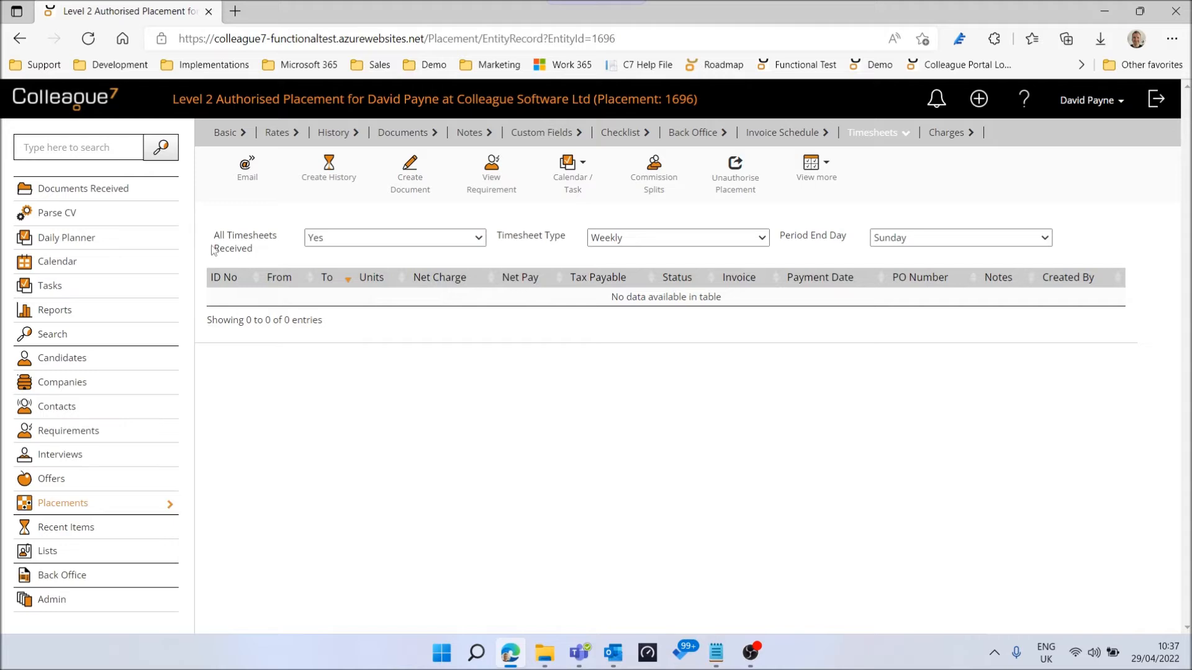
pyautogui.click(334, 242)
pyautogui.click(324, 268)
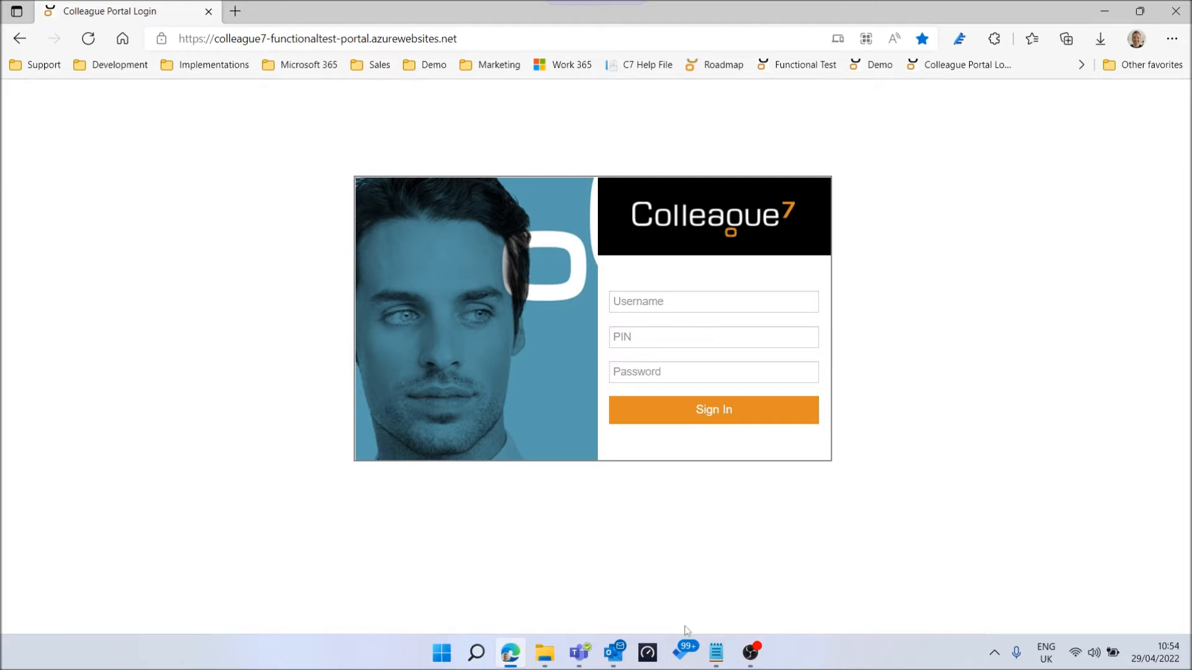
pyautogui.moveTo(716, 651)
pyautogui.click(783, 606)
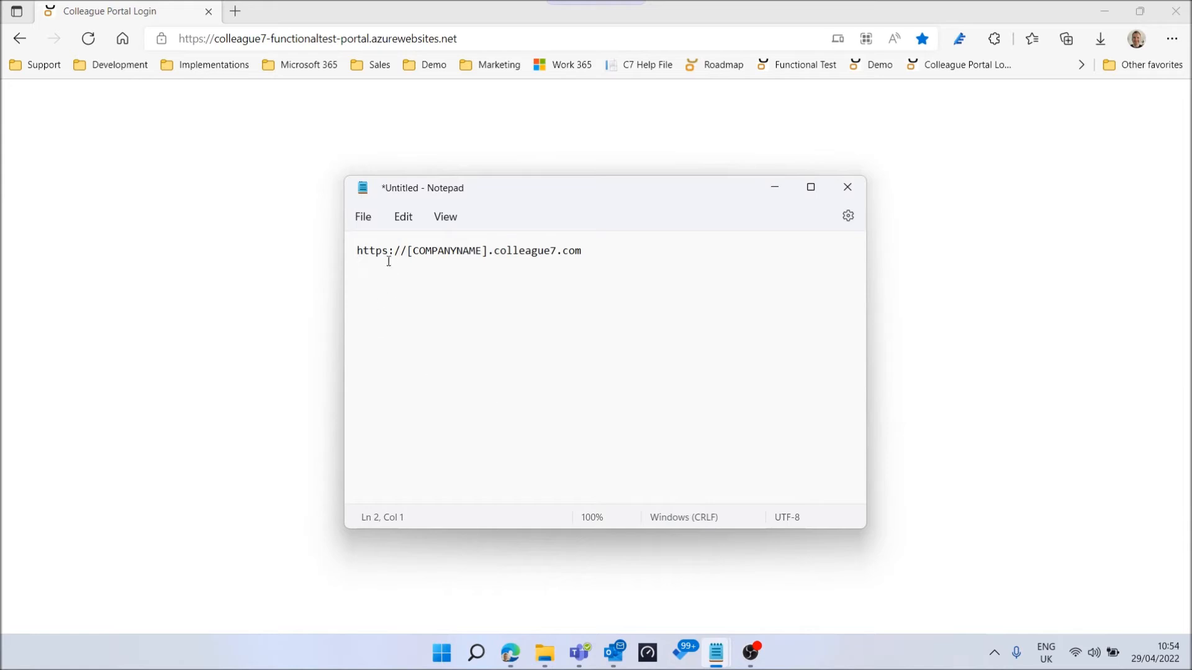
pyautogui.click(409, 252)
pyautogui.moveTo(410, 255); pyautogui.dragTo(486, 256)
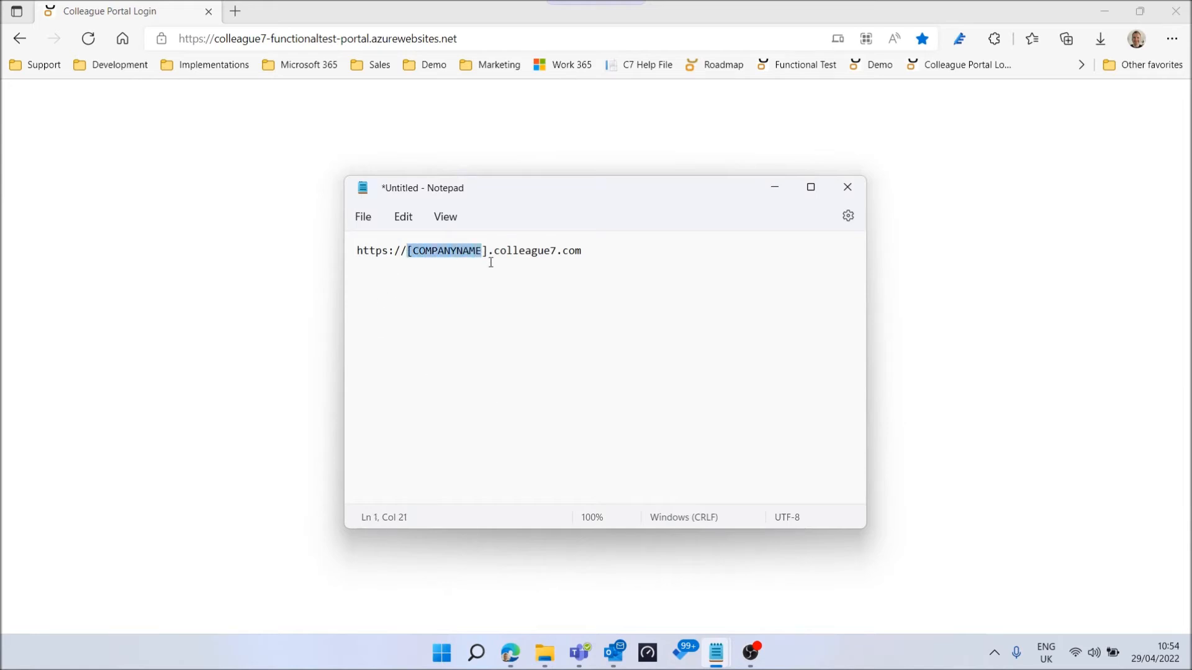
pyautogui.click(491, 262)
pyautogui.click(597, 254)
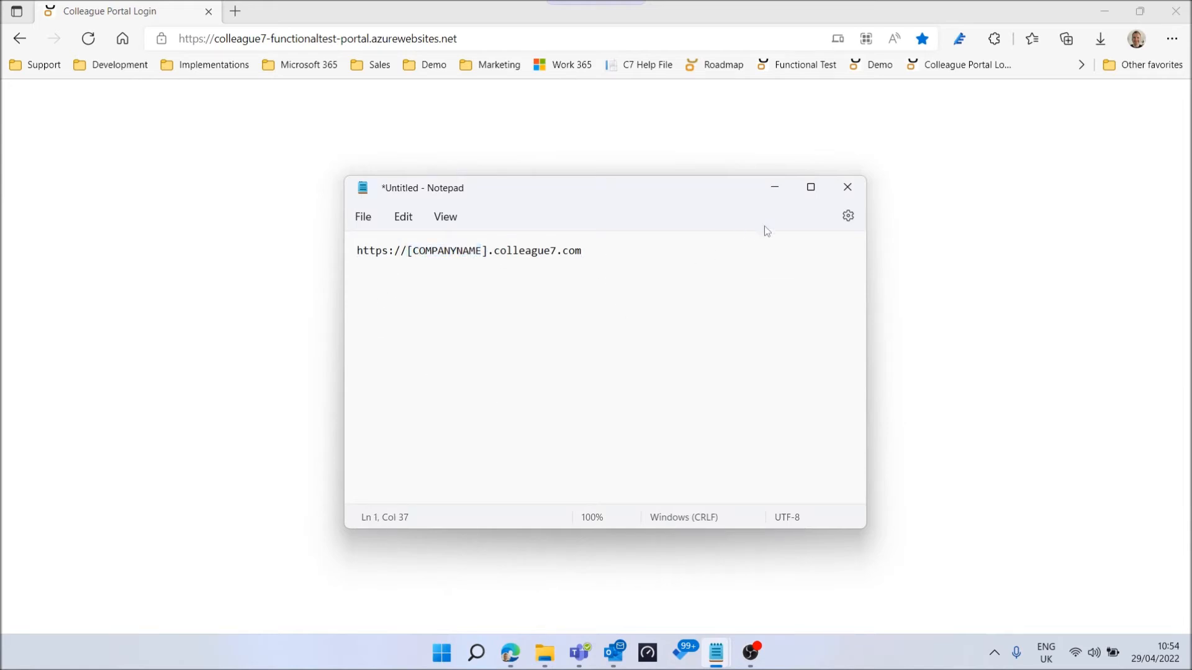
pyautogui.click(774, 189)
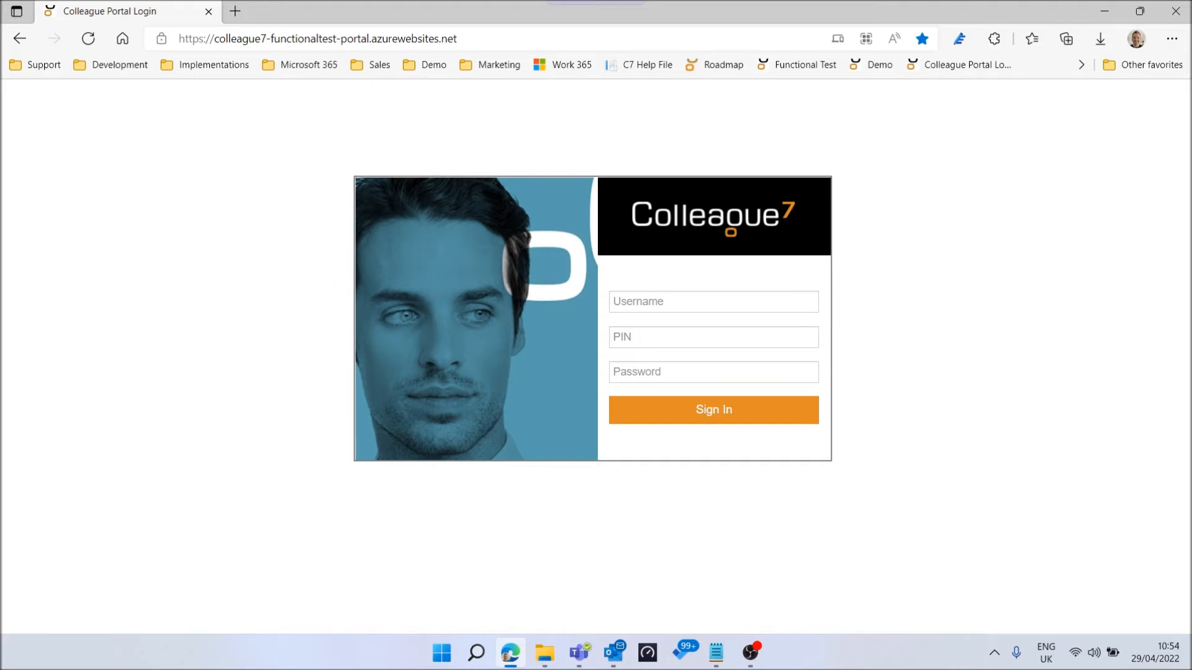
# Fill in the candidate's username and PIN on the portal login page using the copied login details
pyautogui.hotkey('alt', 'Tab')
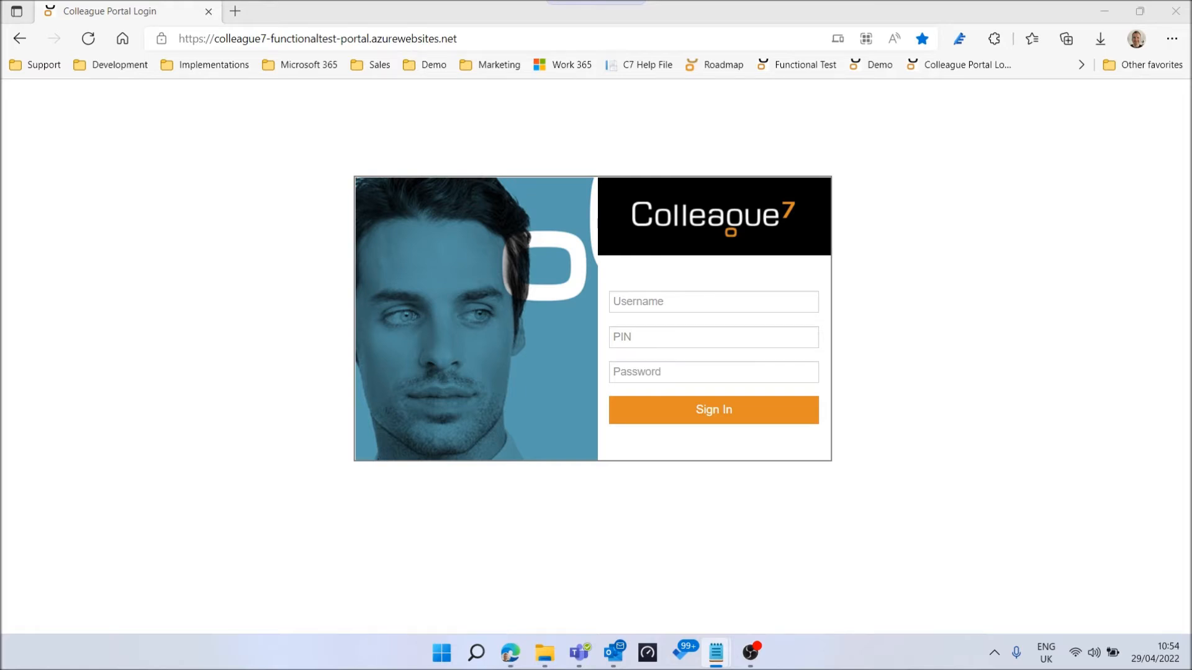
pyautogui.click(691, 298)
pyautogui.click(683, 383)
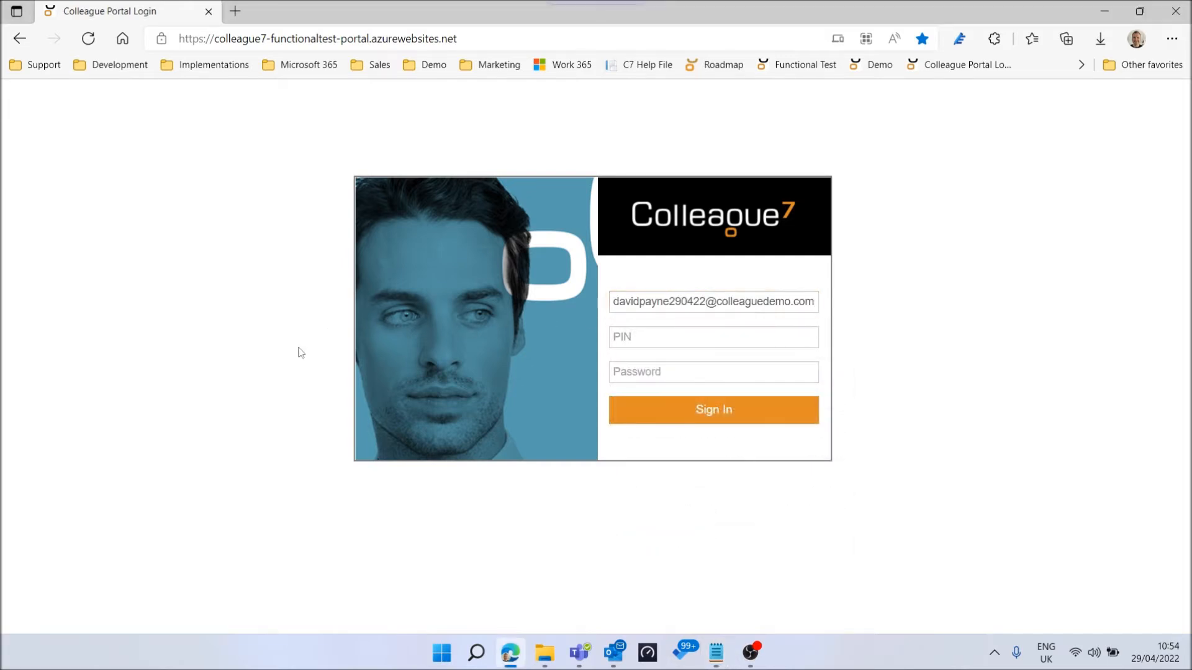
pyautogui.hotkey('alt', 'Tab')
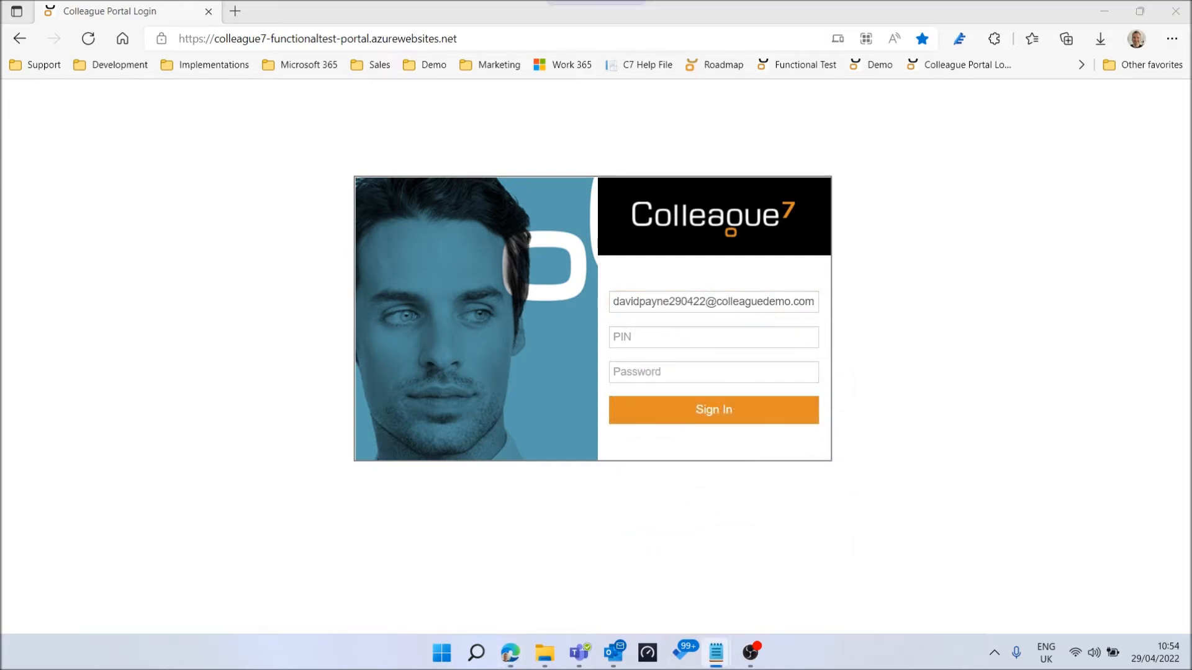
pyautogui.click(641, 337)
pyautogui.hotkey('ctrl', 'v')
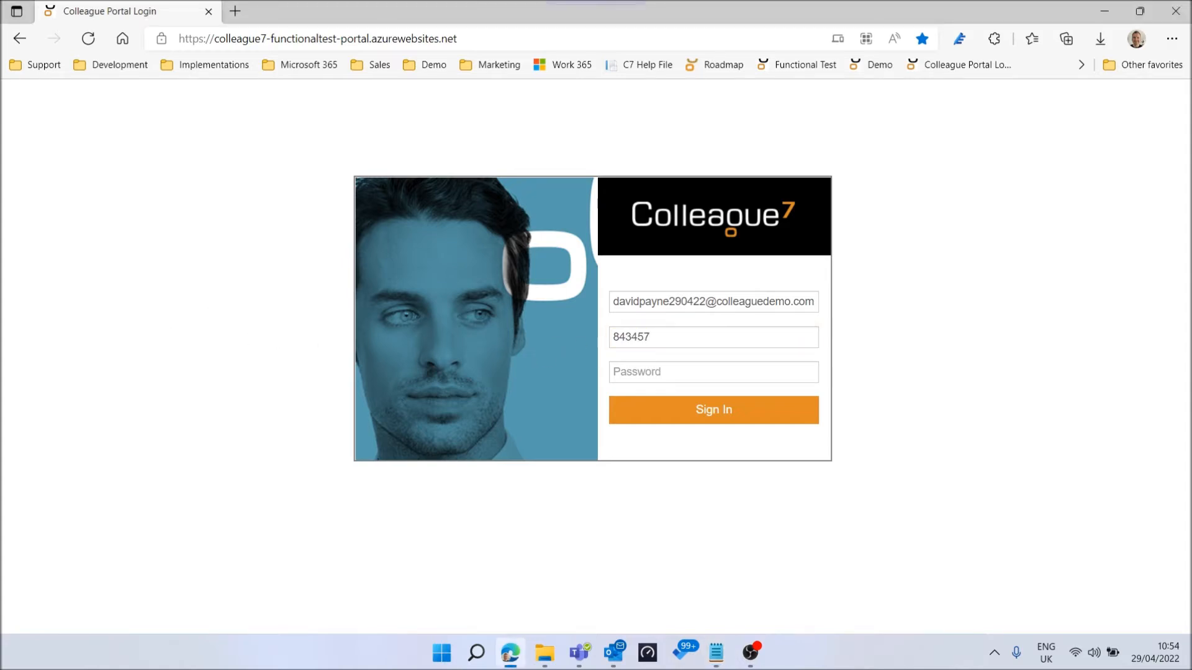
# Enter the candidate's portal password, sign in, and dismiss the browser's offer to save the password
pyautogui.hotkey('alt', 'Tab')
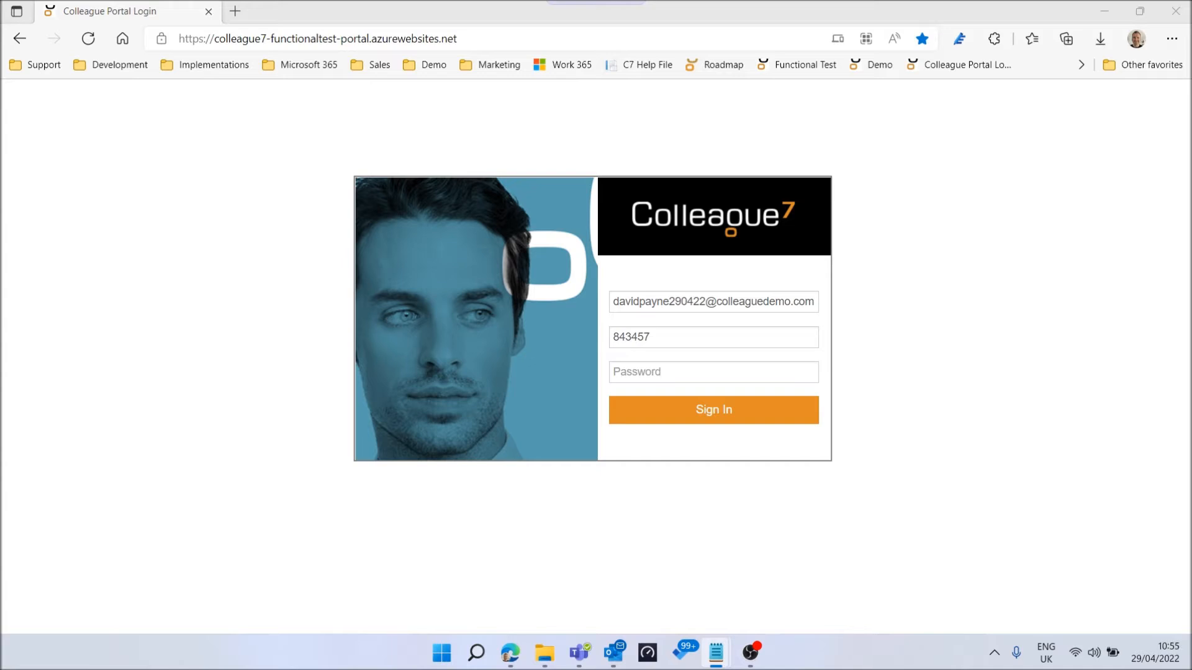
pyautogui.click(672, 372)
pyautogui.hotkey('ctrl', 'v')
pyautogui.click(944, 374)
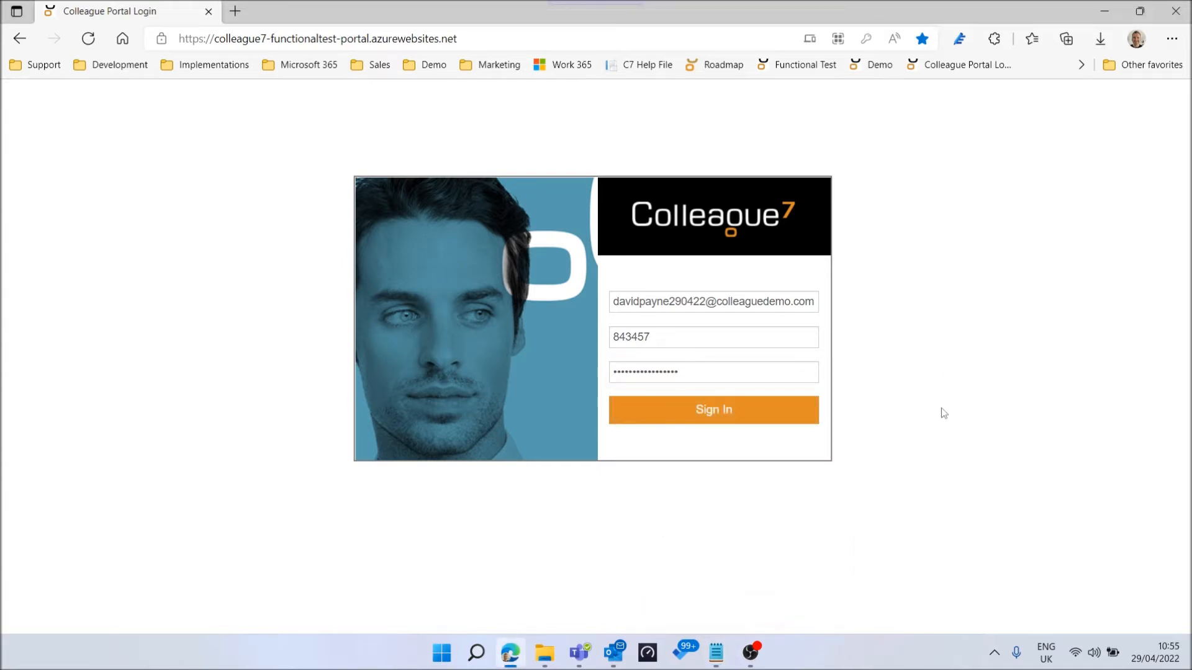
pyautogui.click(714, 411)
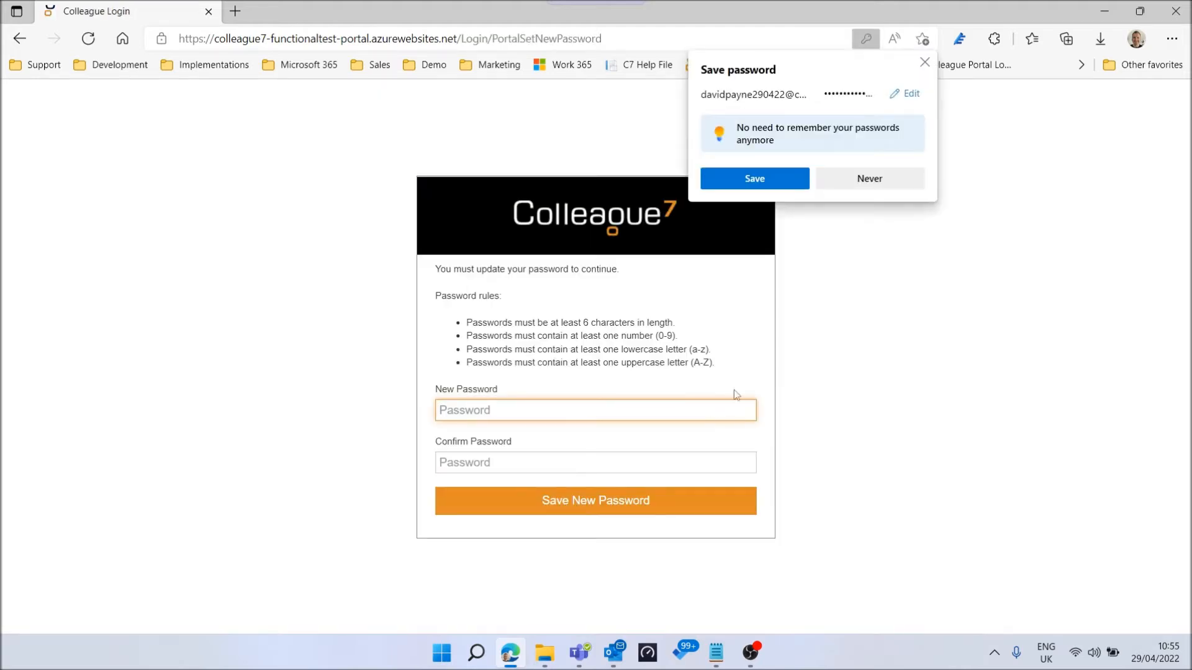
pyautogui.click(924, 63)
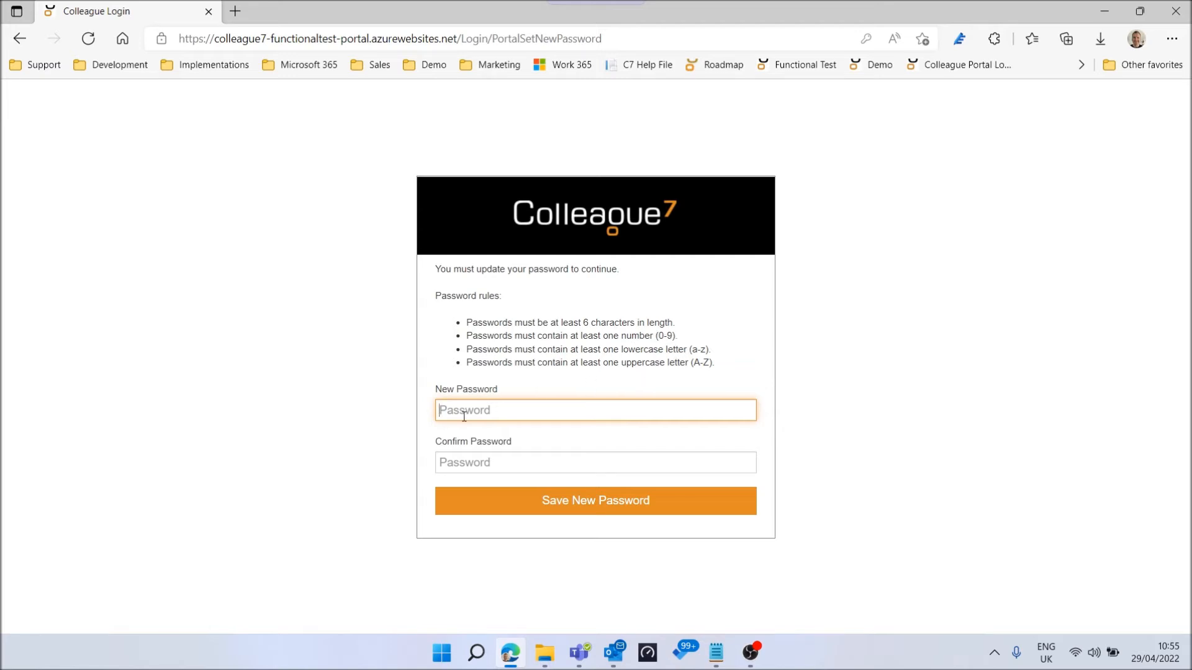
# Enter and confirm a new portal password, save it, and dismiss the browser's password update offer
pyautogui.write('•••••••••')
pyautogui.click(487, 465)
pyautogui.write('••••••')
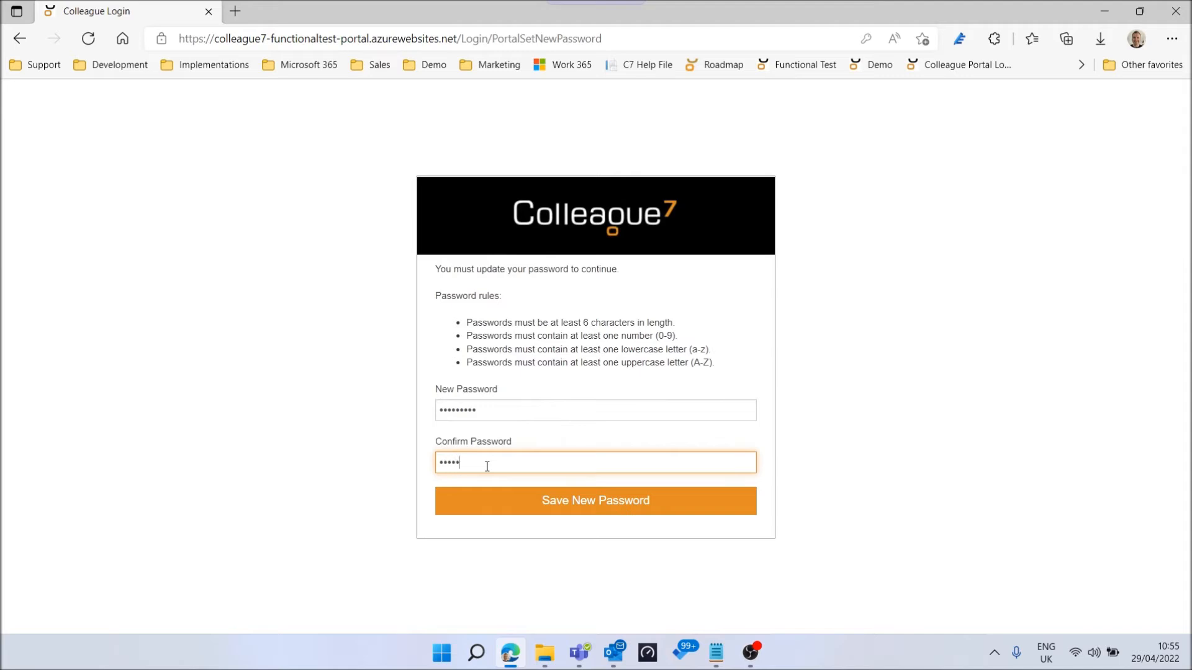
pyautogui.write('••')
pyautogui.hotkey('alt', 'Tab')
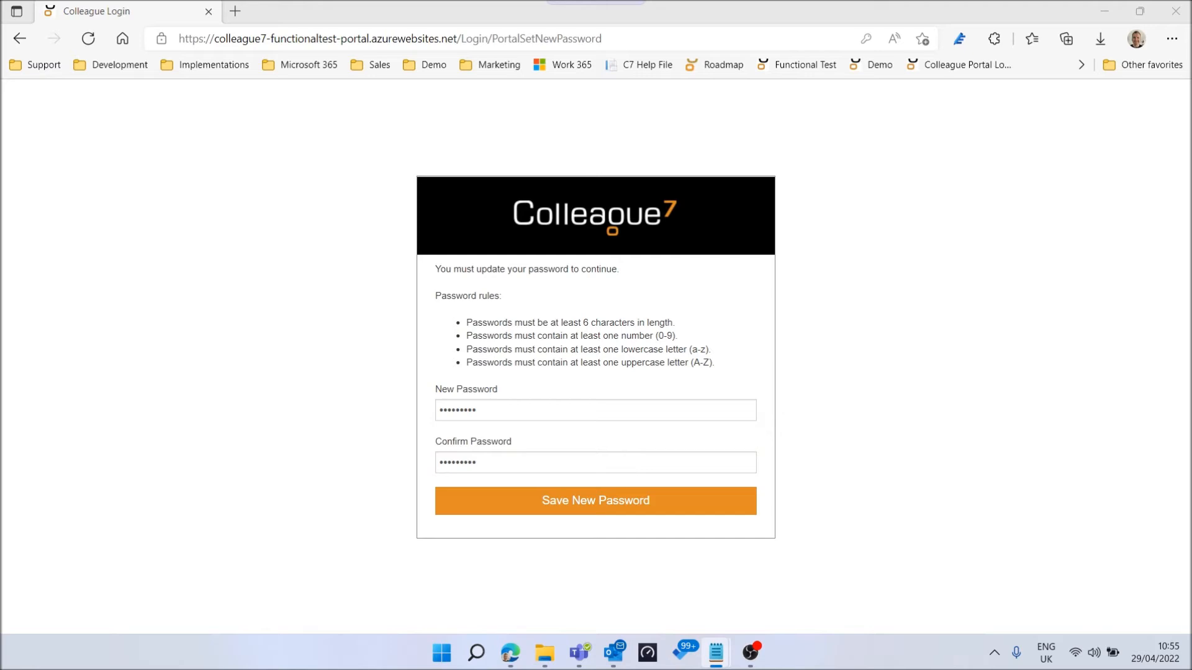
pyautogui.click(617, 505)
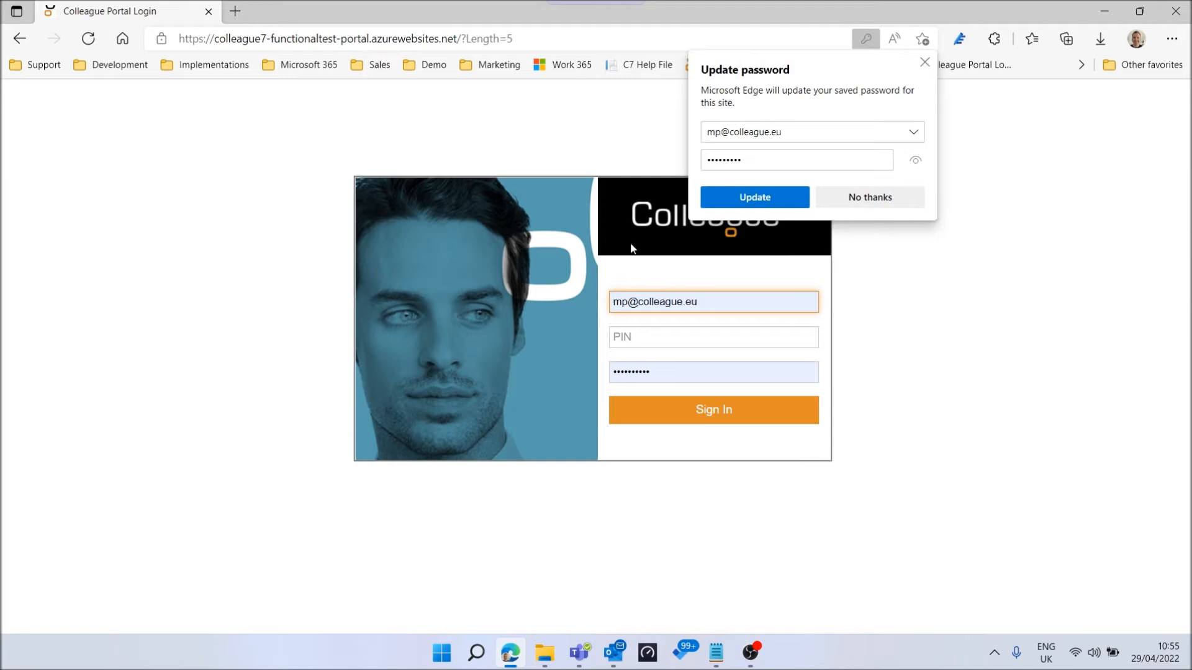
pyautogui.click(924, 63)
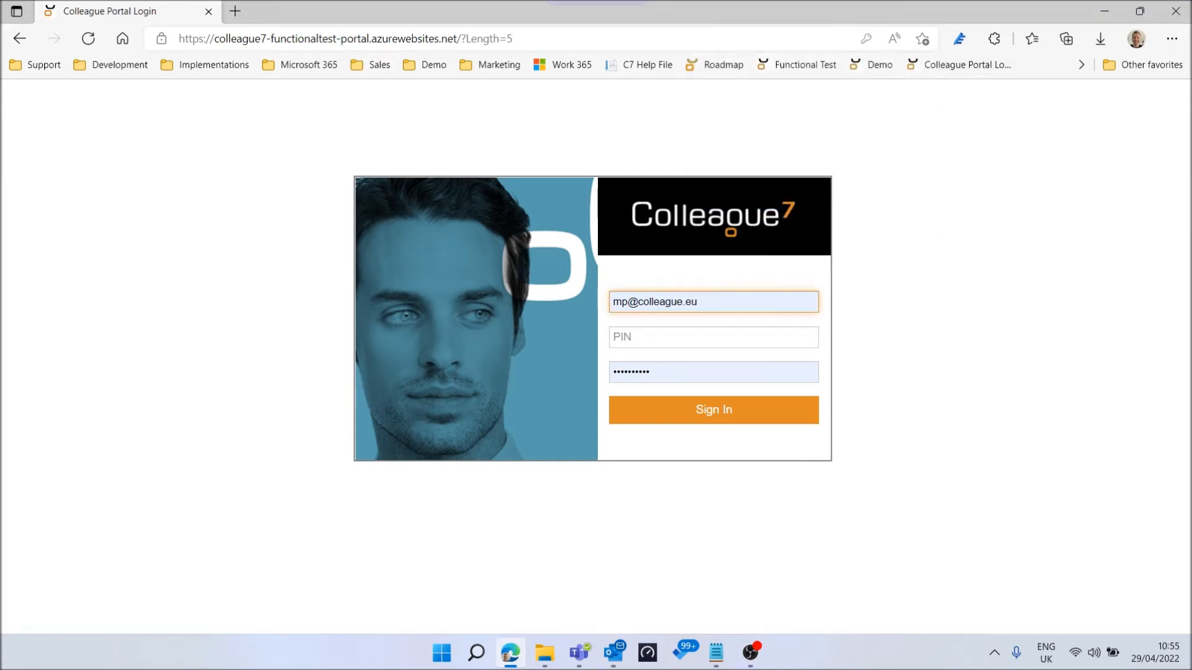
# Replace the prefilled login with the candidate's username and fill in the PIN, copying both from the Notepad login details
pyautogui.hotkey('alt', 'Tab')
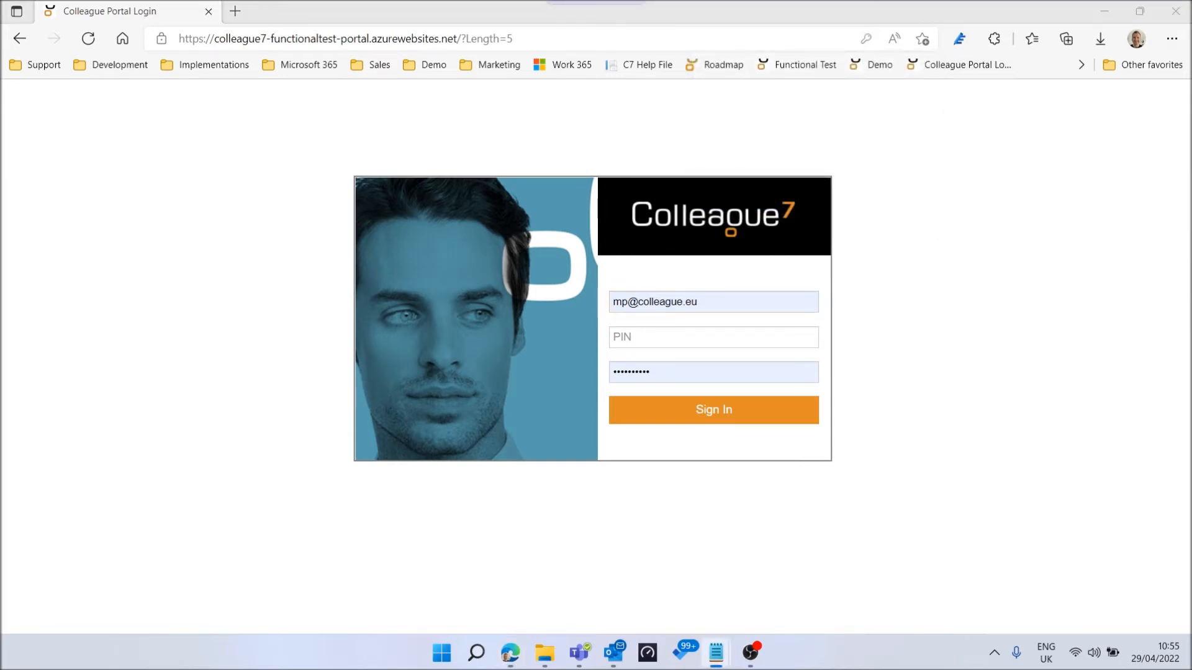
pyautogui.tripleClick(737, 307)
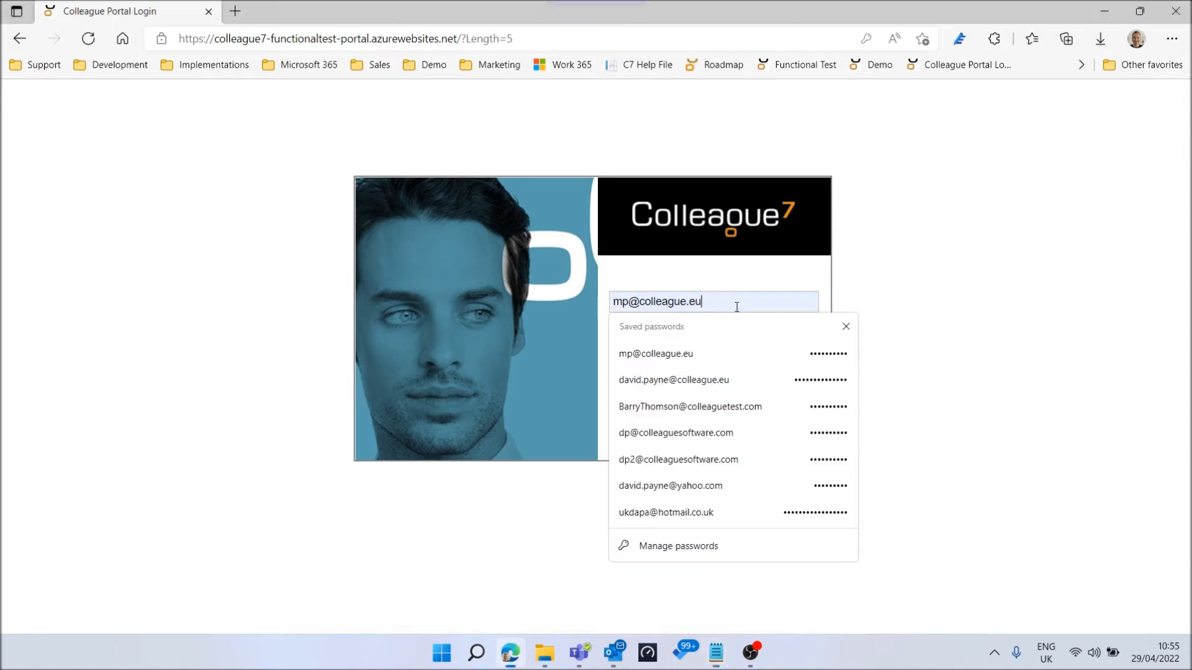
pyautogui.hotkey('ctrl', 'v')
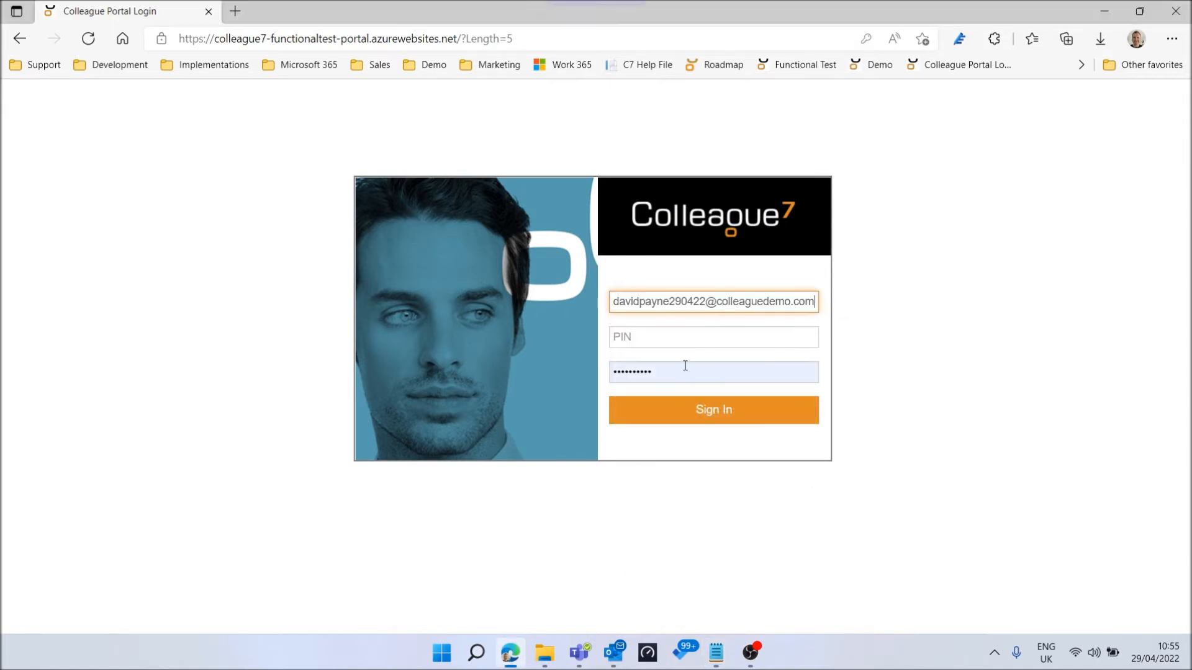
pyautogui.click(663, 340)
pyautogui.hotkey('alt', 'Tab')
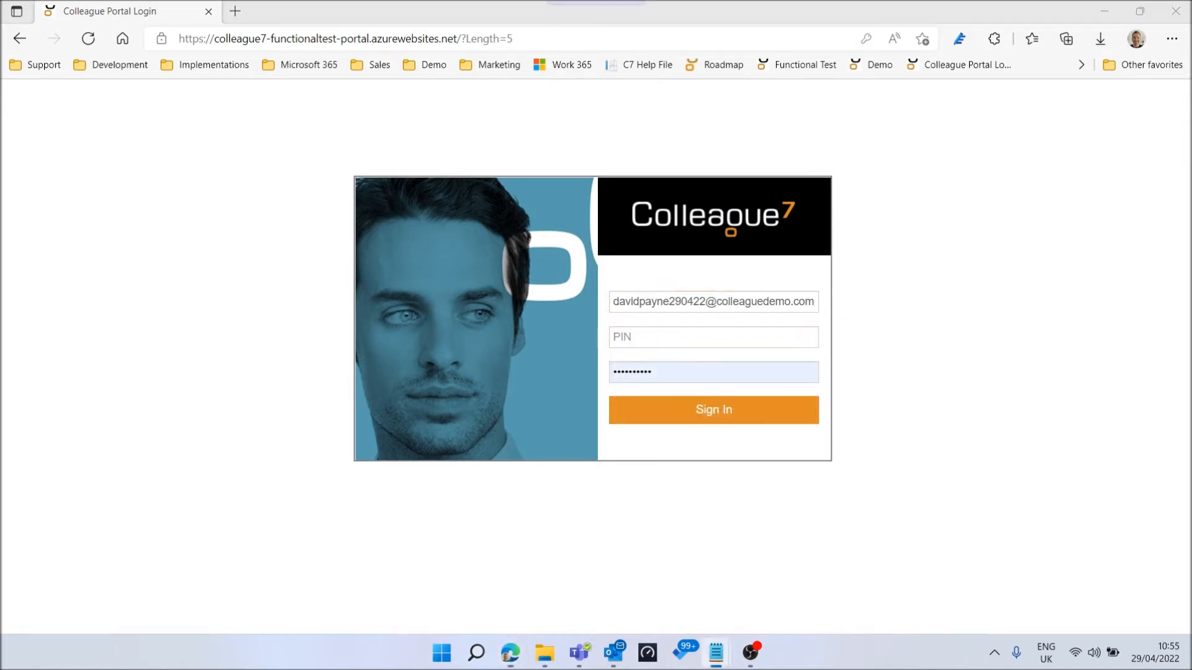
pyautogui.hotkey('alt', 'Tab')
pyautogui.hotkey('ctrl', 'v')
# Enter the candidate's new portal password, sign in by ending the existing session, and save the login in the browser
pyautogui.doubleClick(662, 369)
pyautogui.press('BackSpace')
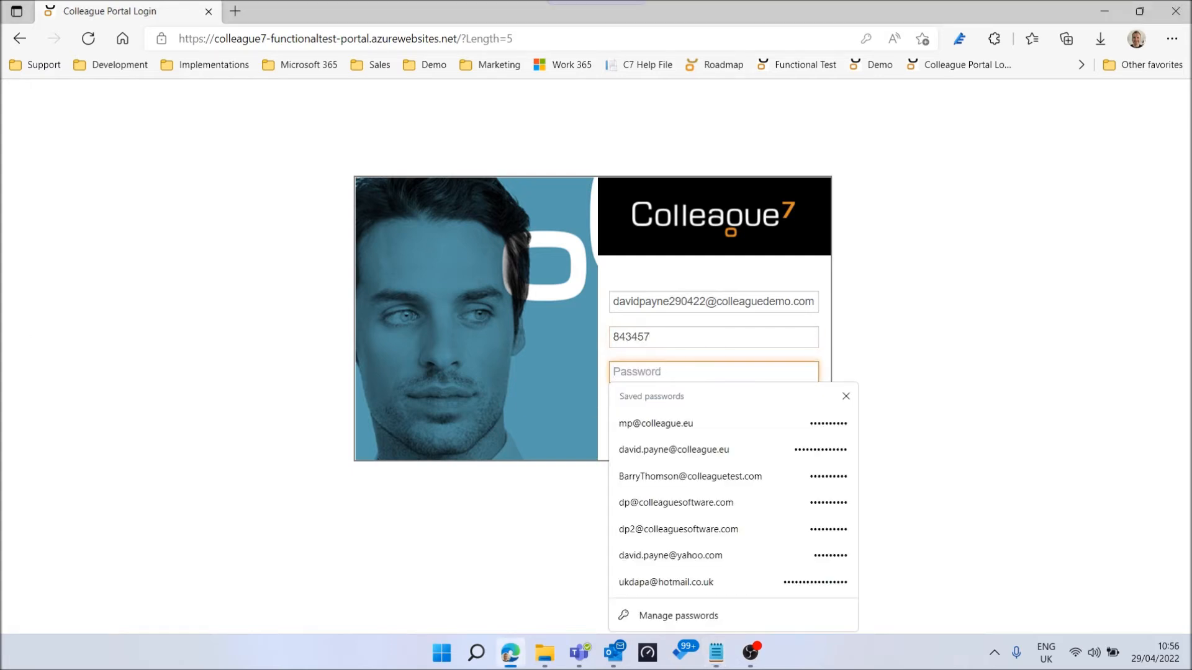
pyautogui.hotkey('alt', 'Tab')
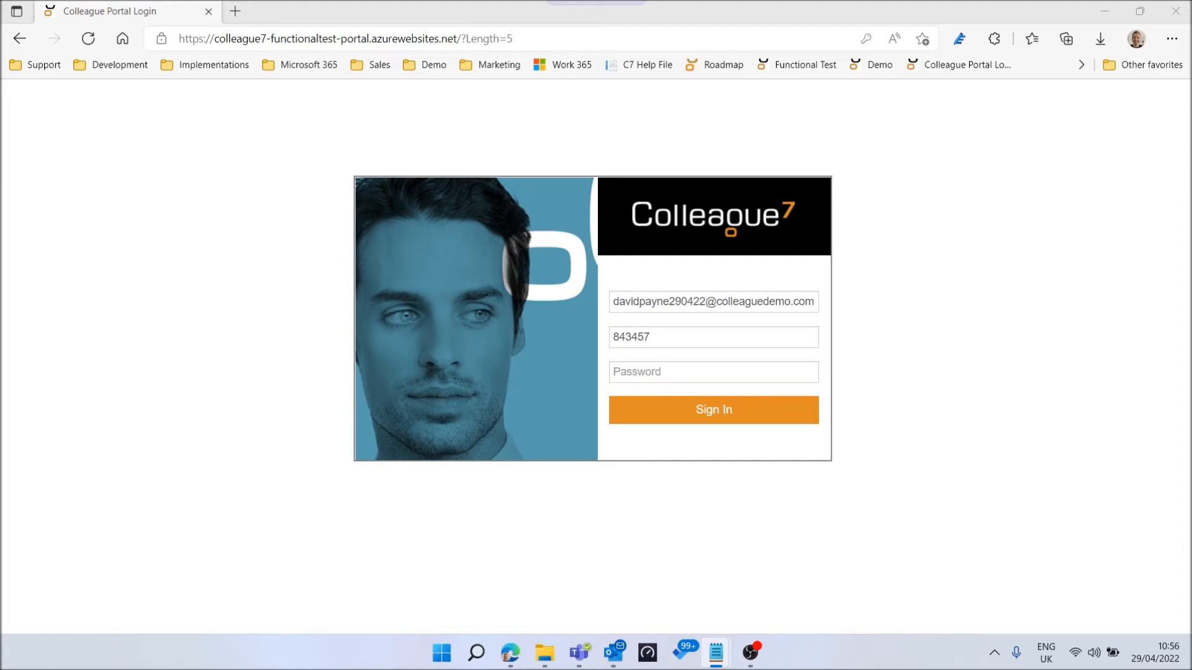
pyautogui.click(689, 372)
pyautogui.hotkey('ctrl', 'v')
pyautogui.click(702, 407)
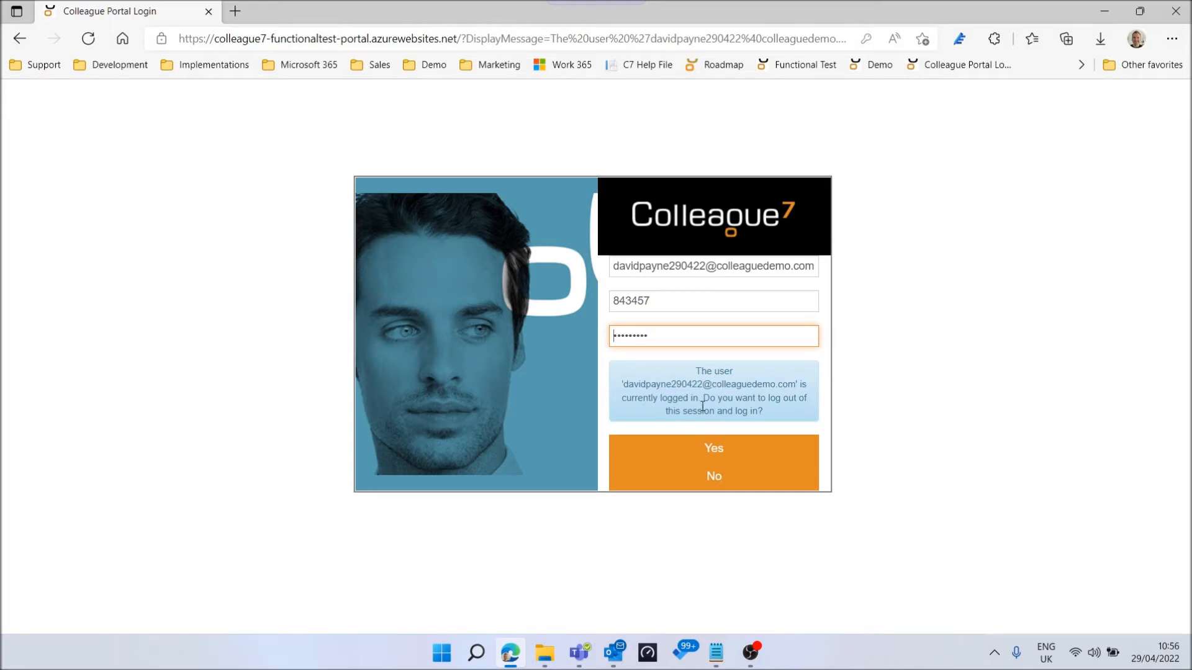
pyautogui.click(712, 451)
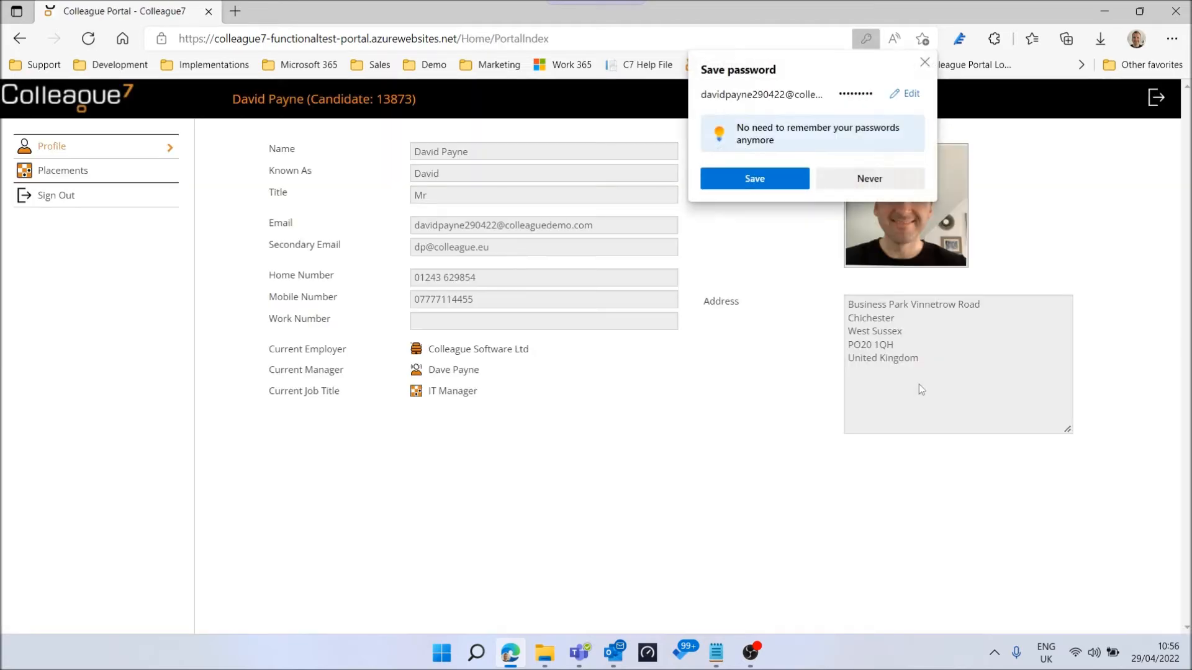
pyautogui.click(754, 179)
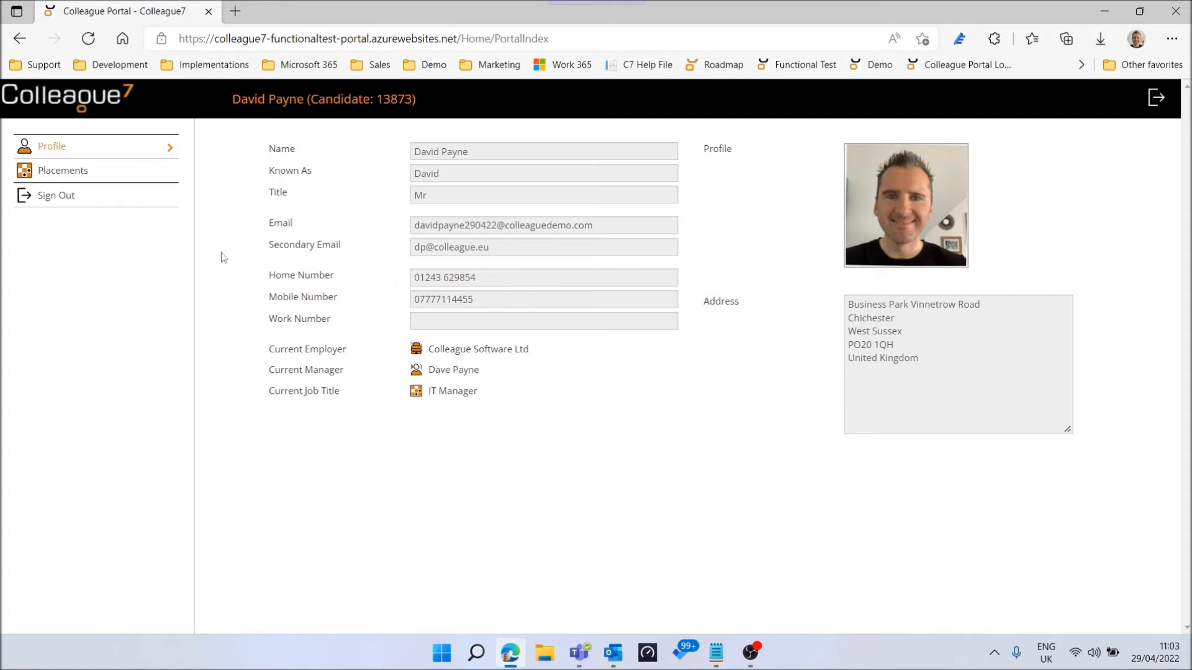
# Start a new timesheet for the Colleague Software Ltd placement and enter 5 standard-rate hours for Wed 02 Mar 2022
pyautogui.click(70, 174)
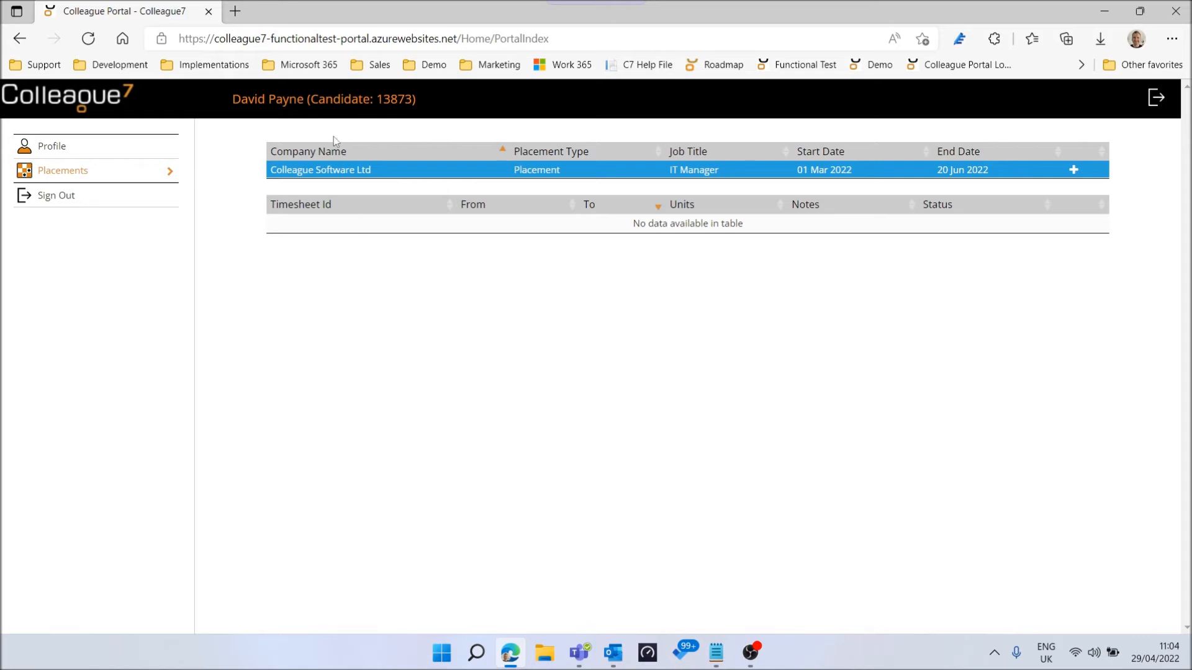
pyautogui.click(1074, 174)
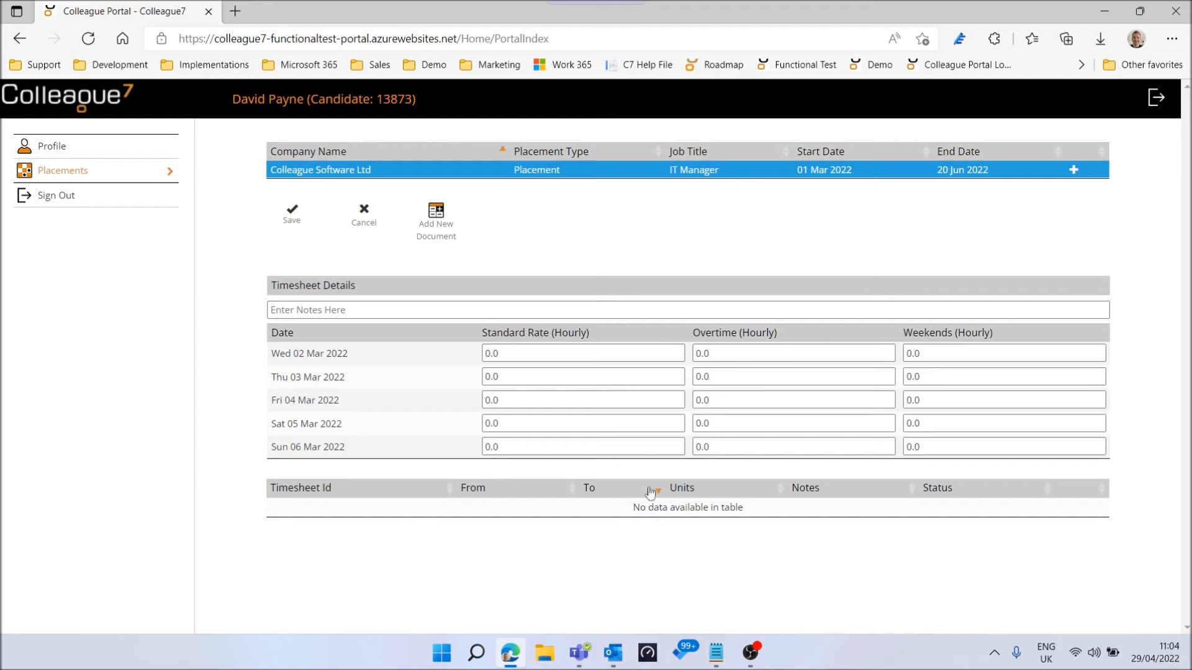
pyautogui.click(532, 354)
pyautogui.doubleClick(531, 355)
pyautogui.write('1')
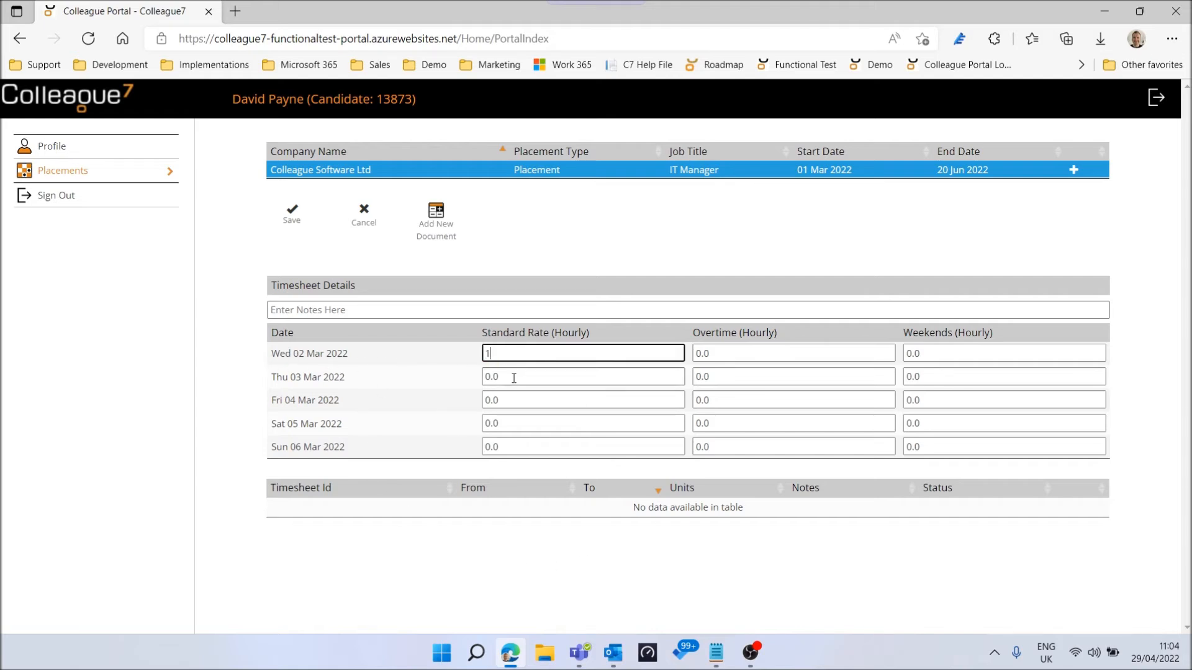
pyautogui.click(512, 377)
pyautogui.doubleClick(526, 349)
pyautogui.write('5')
# Enter standard-rate hours of 6 for Thu 03 Mar and 3 for Fri 04 Mar
pyautogui.click(514, 373)
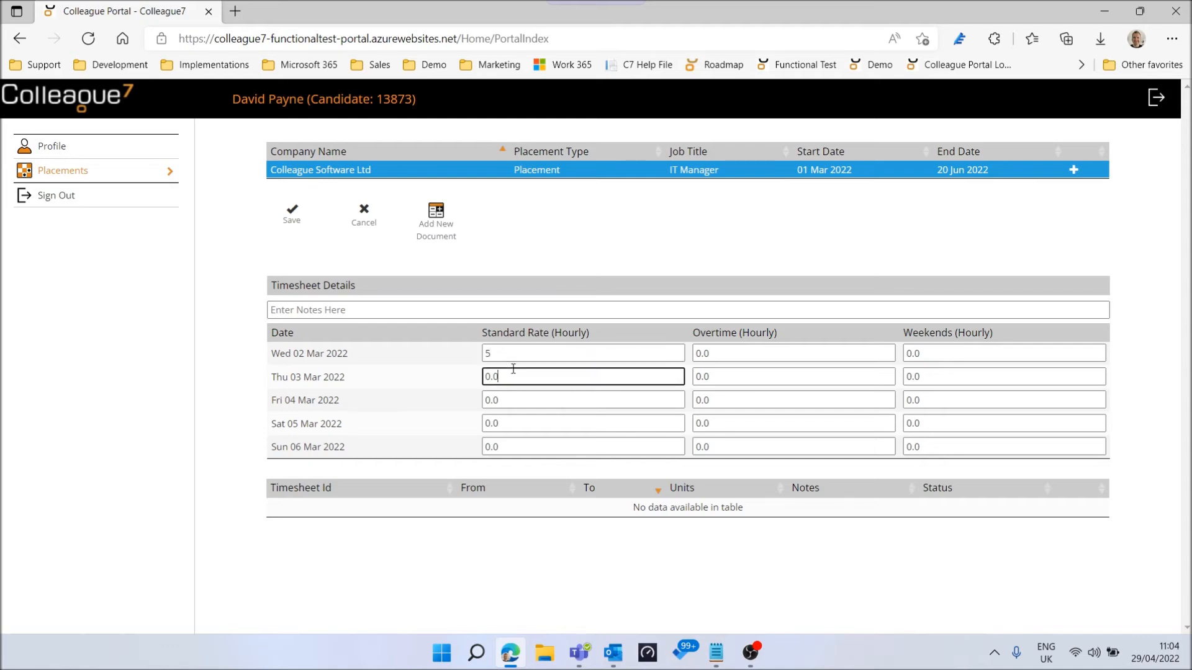
pyautogui.doubleClick(513, 376)
pyautogui.write('6')
pyautogui.doubleClick(523, 402)
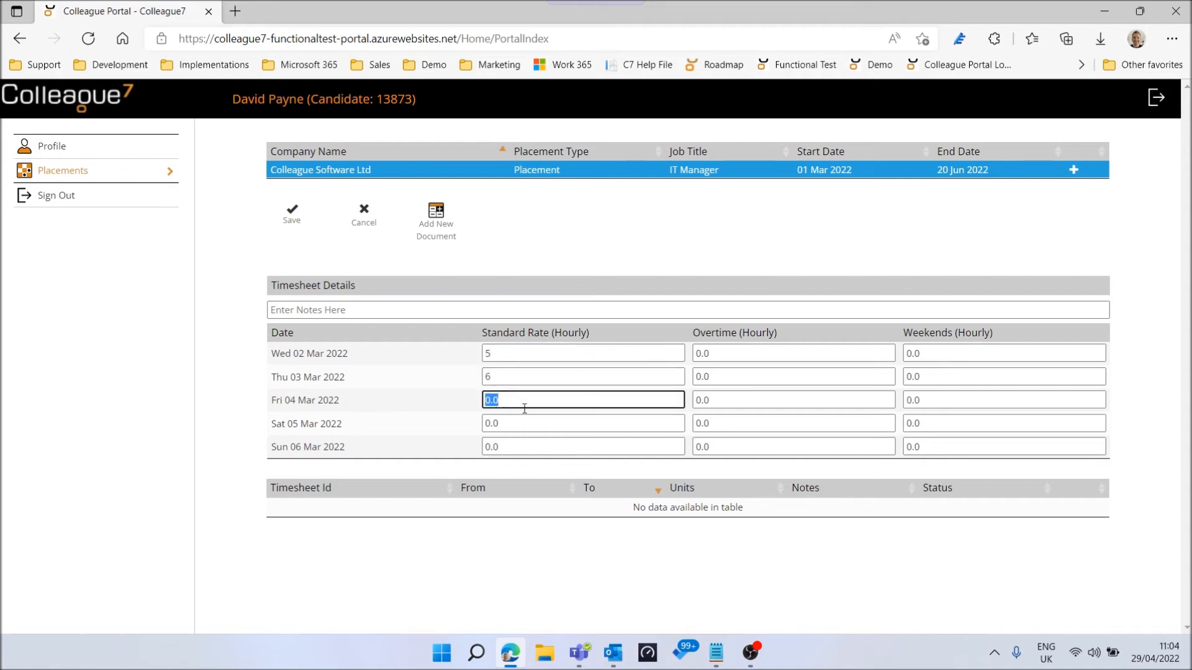
pyautogui.write('3')
# Enter 2 overtime hours for Fri 04 Mar, and weekend hours of 4 for Sat 05 Mar and 3 for Sun 06 Mar
pyautogui.doubleClick(734, 426)
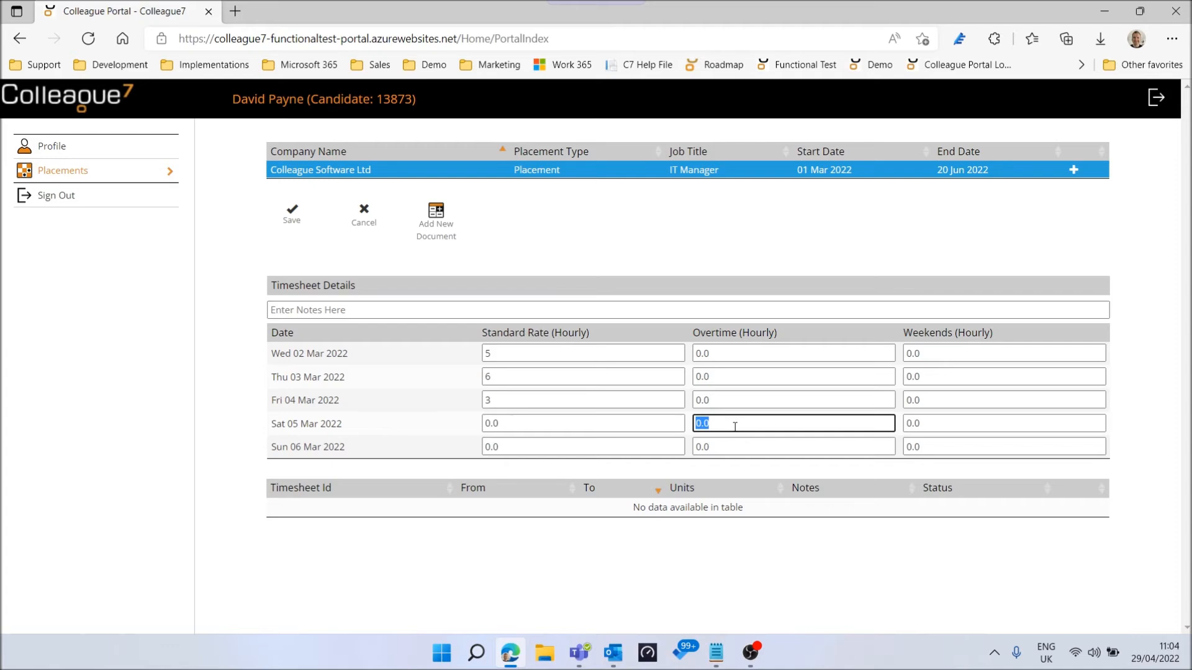
pyautogui.doubleClick(516, 426)
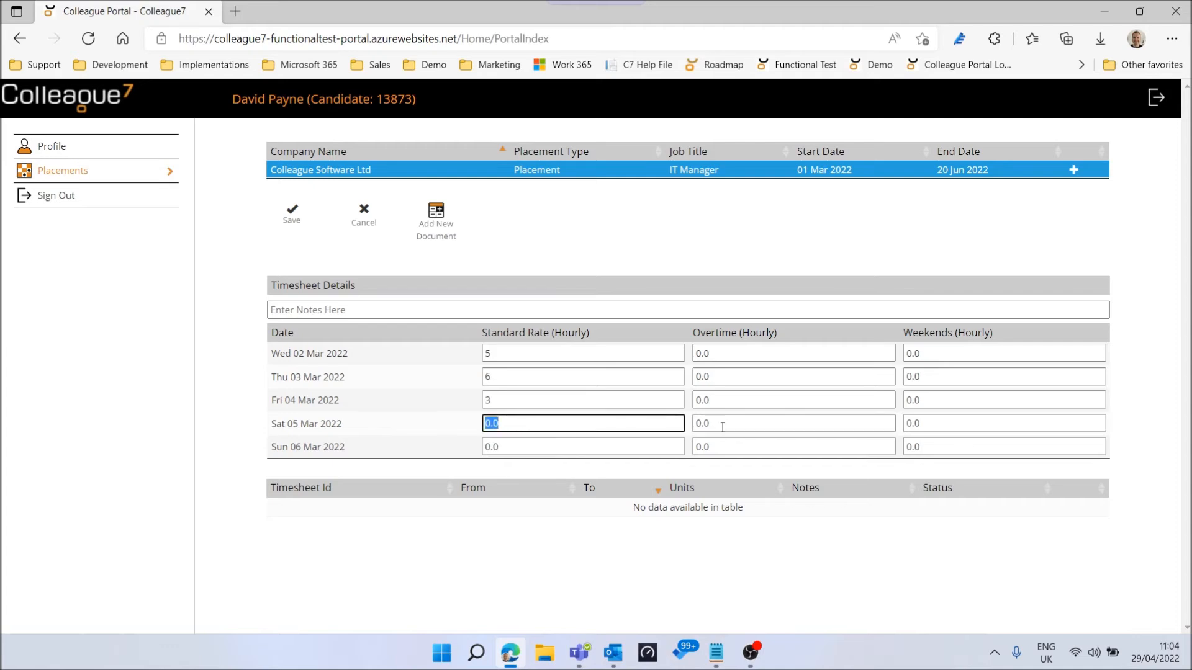
pyautogui.doubleClick(723, 401)
pyautogui.write('2')
pyautogui.doubleClick(954, 422)
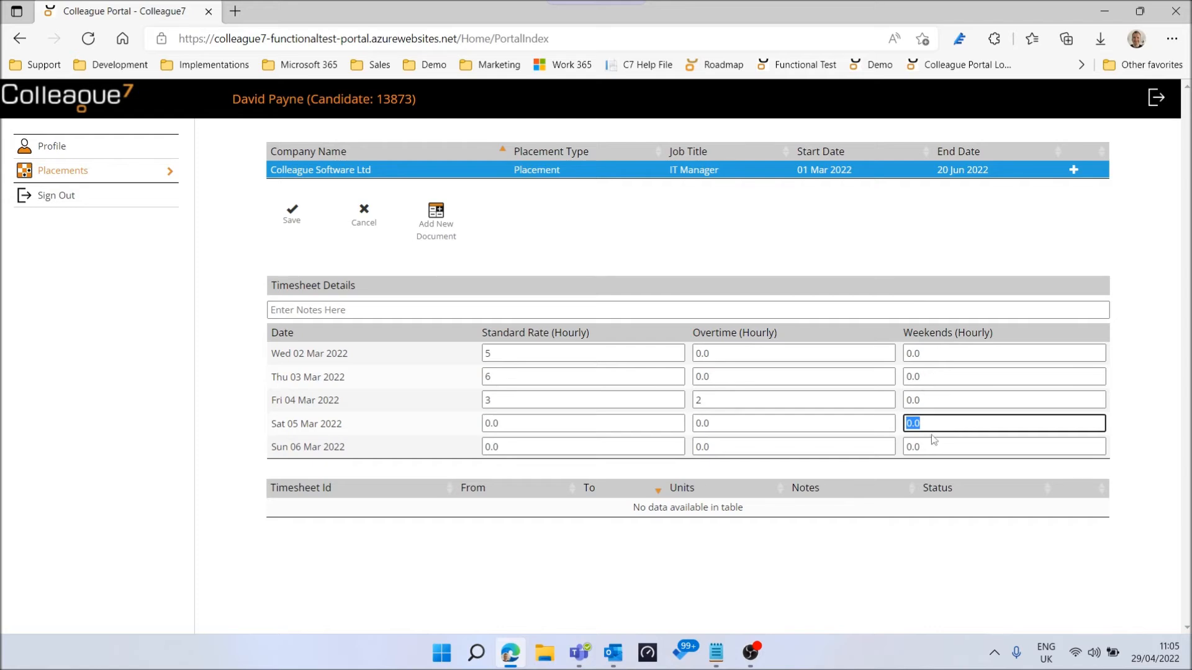
pyautogui.write('4')
pyautogui.click(923, 445)
pyautogui.doubleClick(922, 445)
pyautogui.write('3')
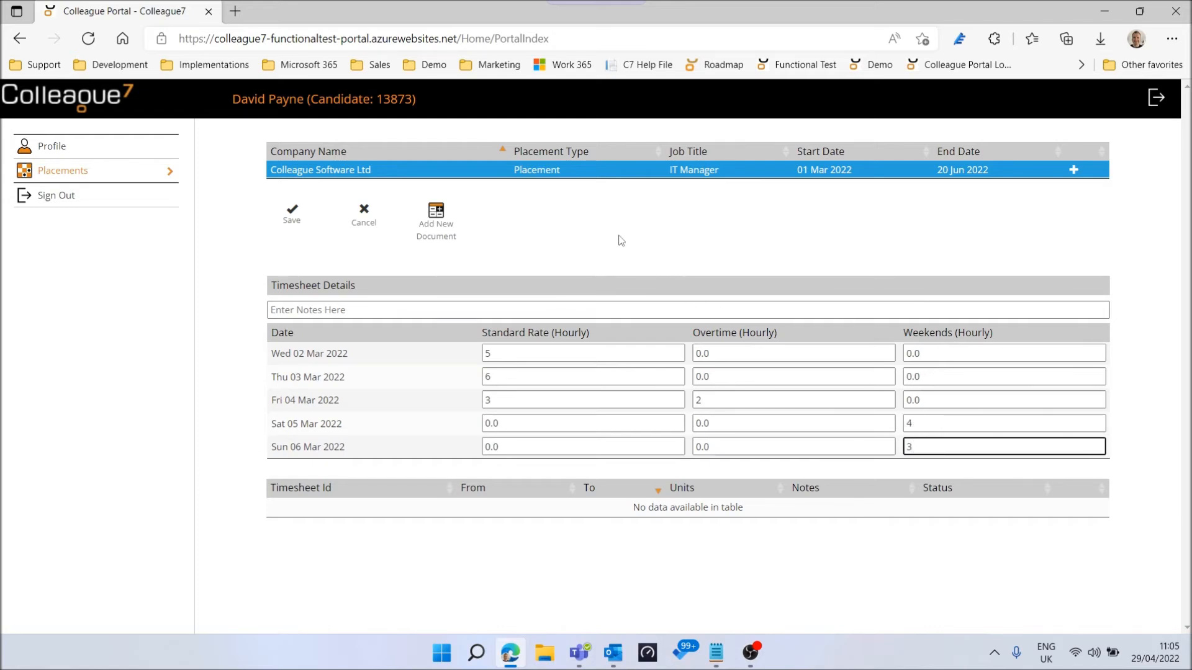
# Add the timesheet note "Example notes about the timesheet"
pyautogui.click(308, 308)
pyautogui.write('Ex')
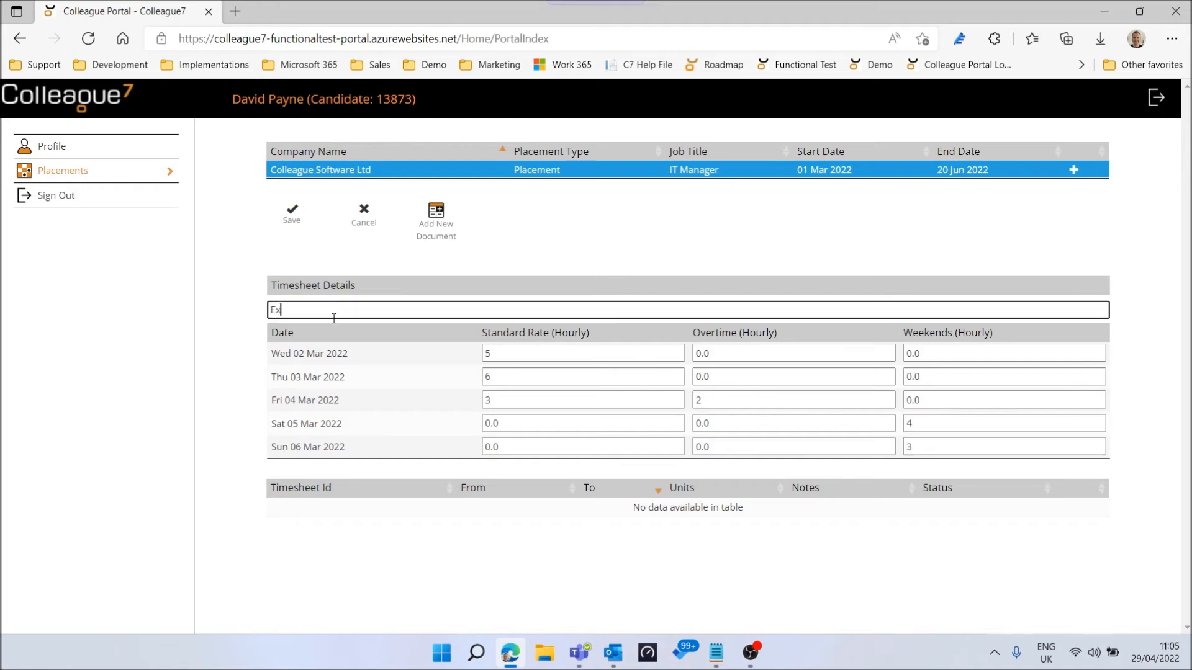
pyautogui.write('ample notes about the timesheet')
pyautogui.click(471, 272)
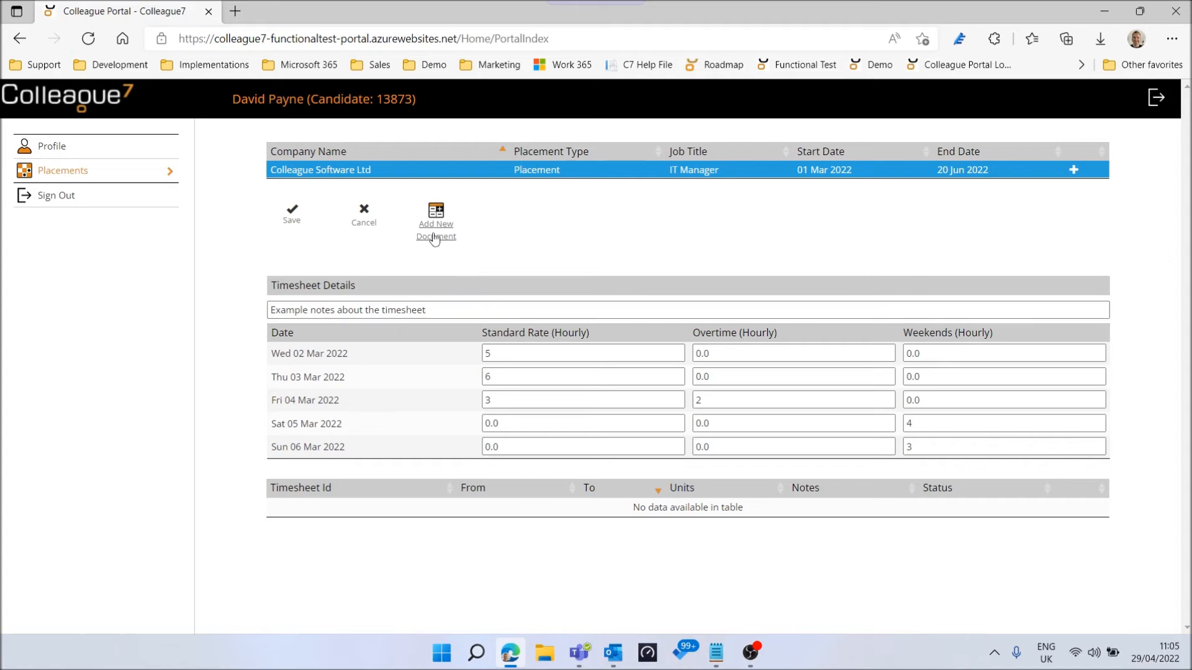
# Attach the file Example Timesheet Document to the timesheet and save the timesheet
pyautogui.click(435, 238)
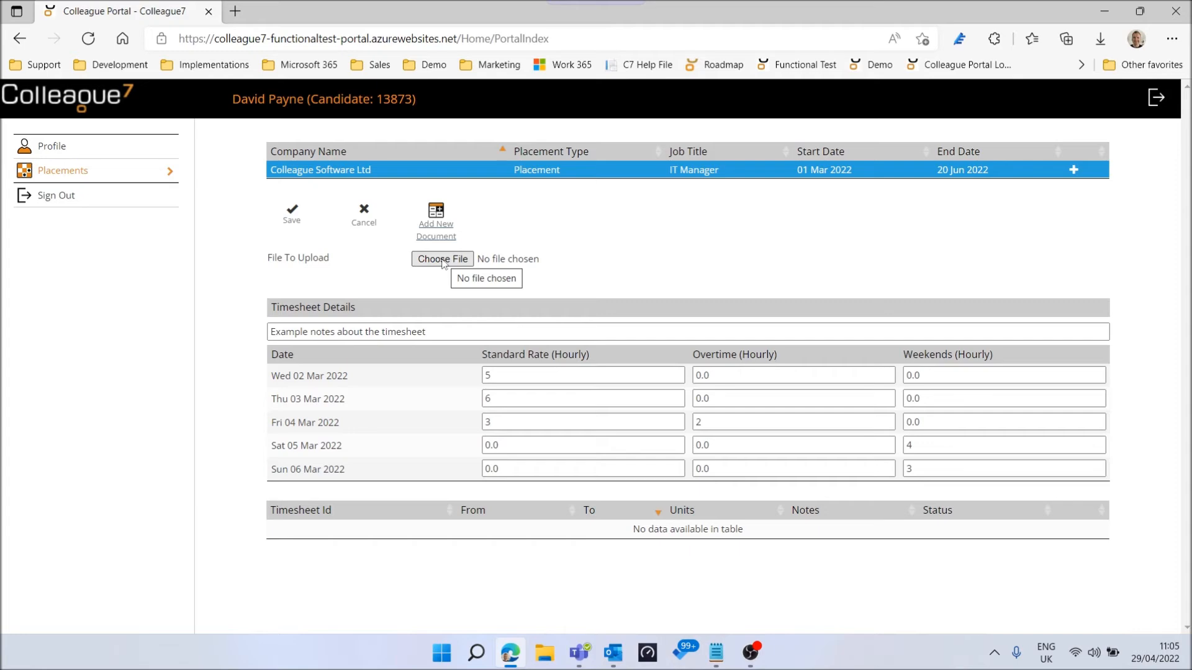
pyautogui.click(443, 261)
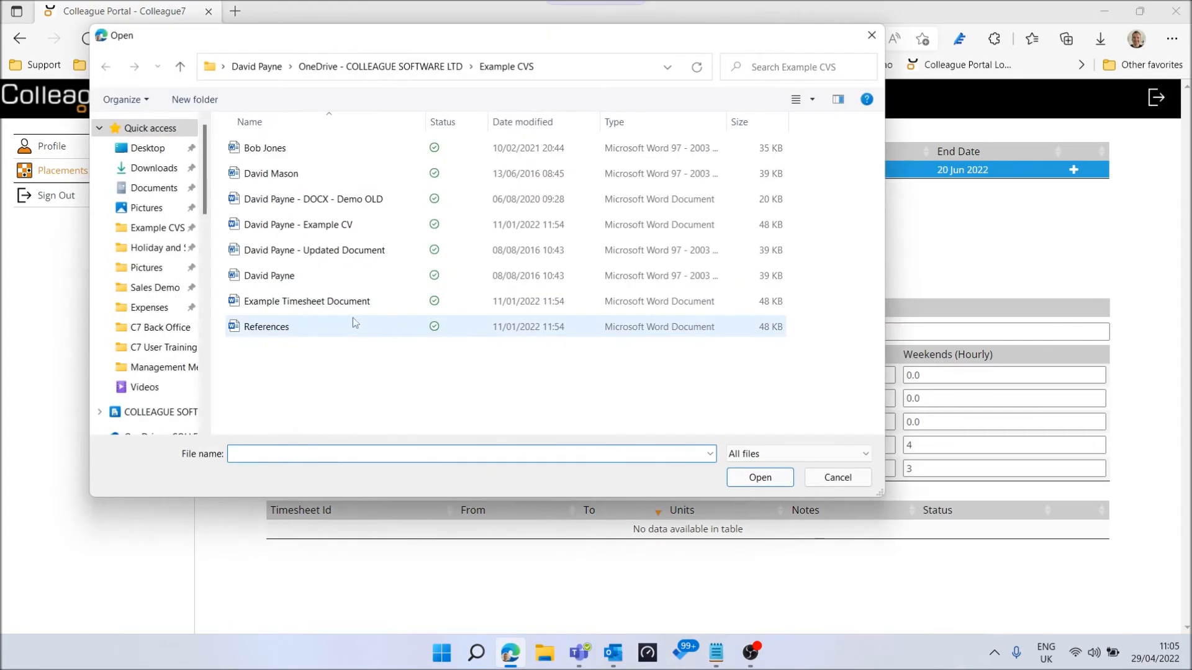
pyautogui.doubleClick(380, 311)
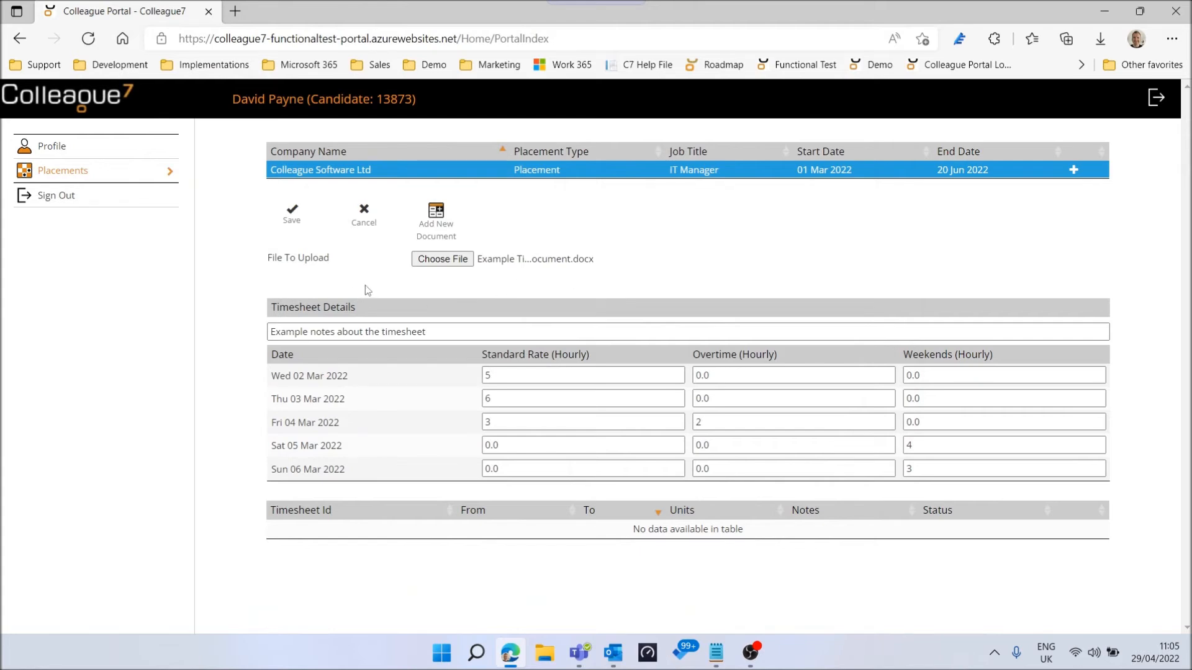
pyautogui.click(292, 213)
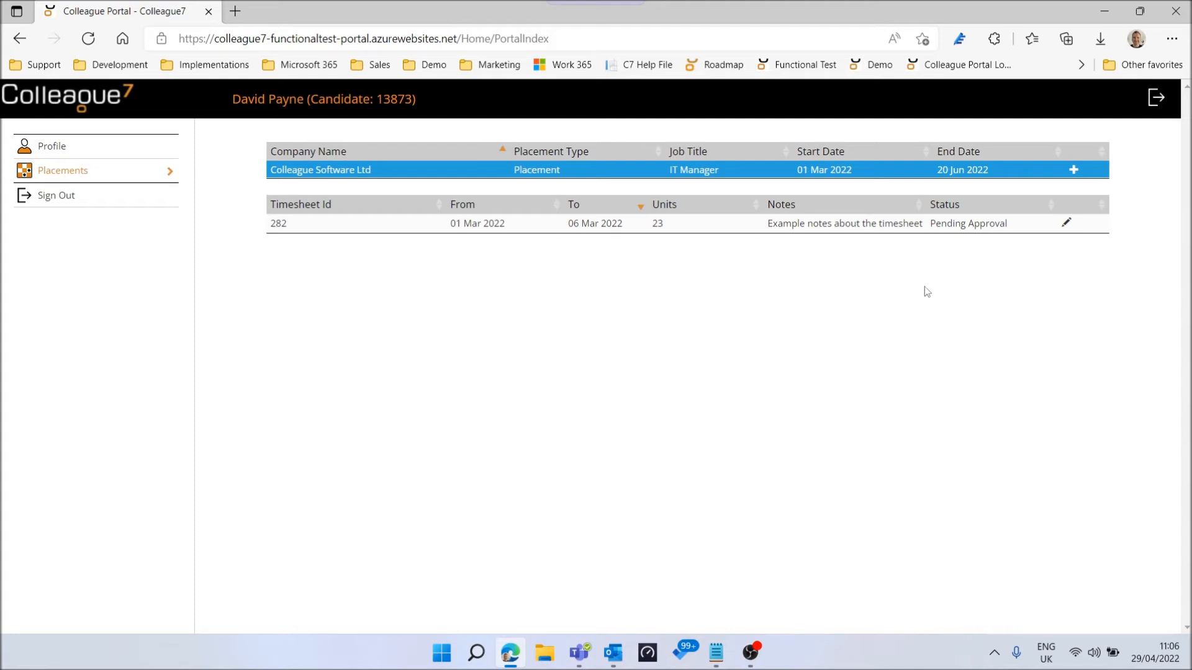
# Change the submitted timesheet's Fri 04 Mar standard-rate hours to 4, save it, and sign out of the candidate portal
pyautogui.click(1066, 224)
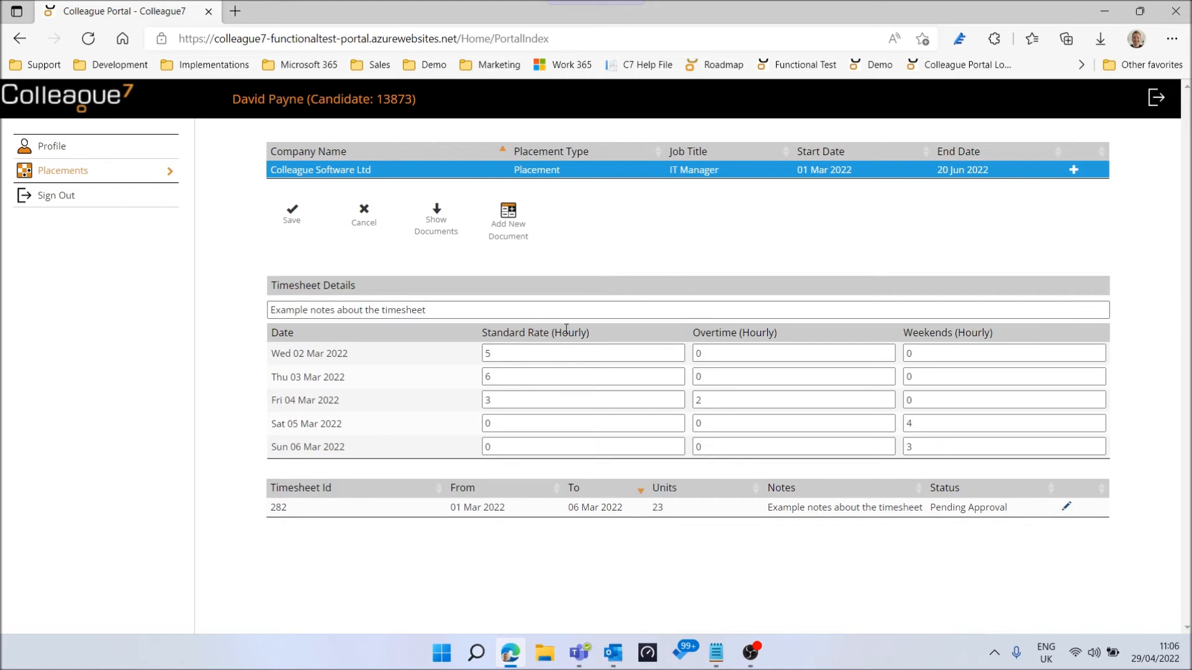
pyautogui.doubleClick(511, 405)
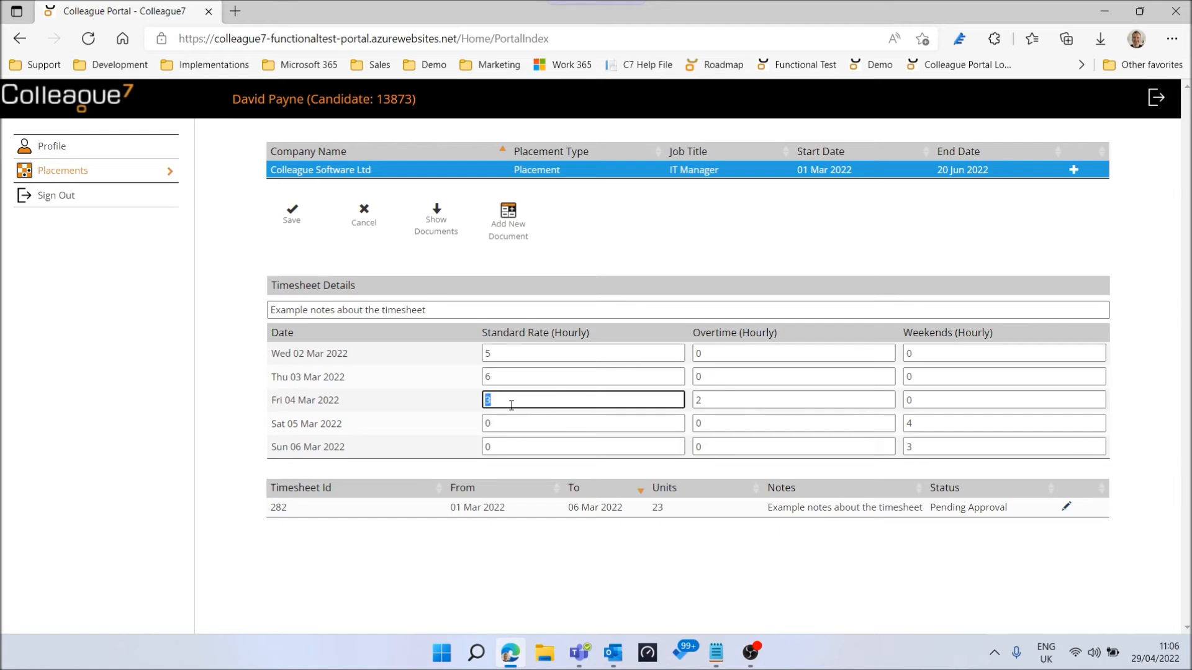
pyautogui.write('4')
pyautogui.click(458, 405)
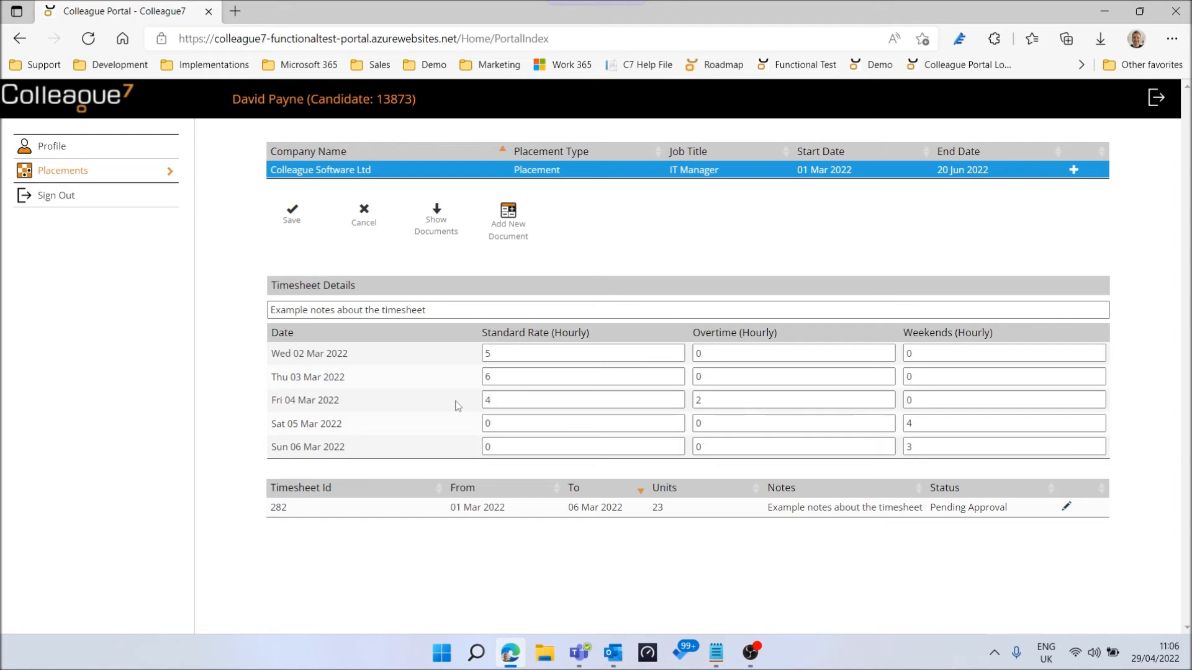
pyautogui.click(291, 216)
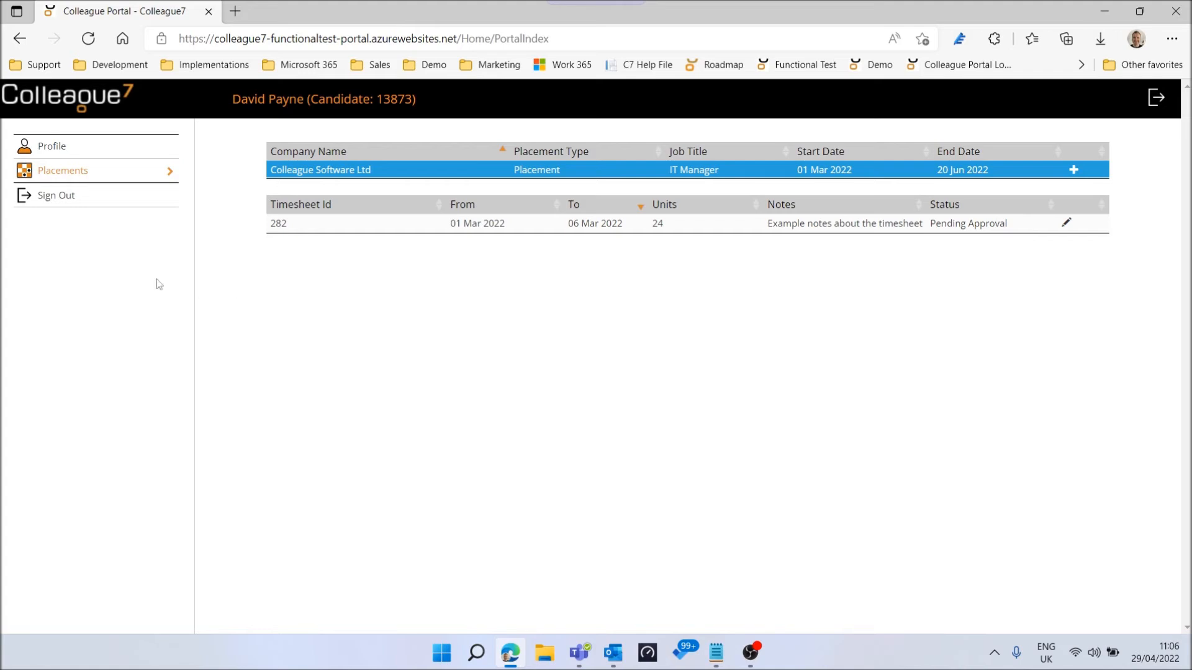
pyautogui.click(58, 196)
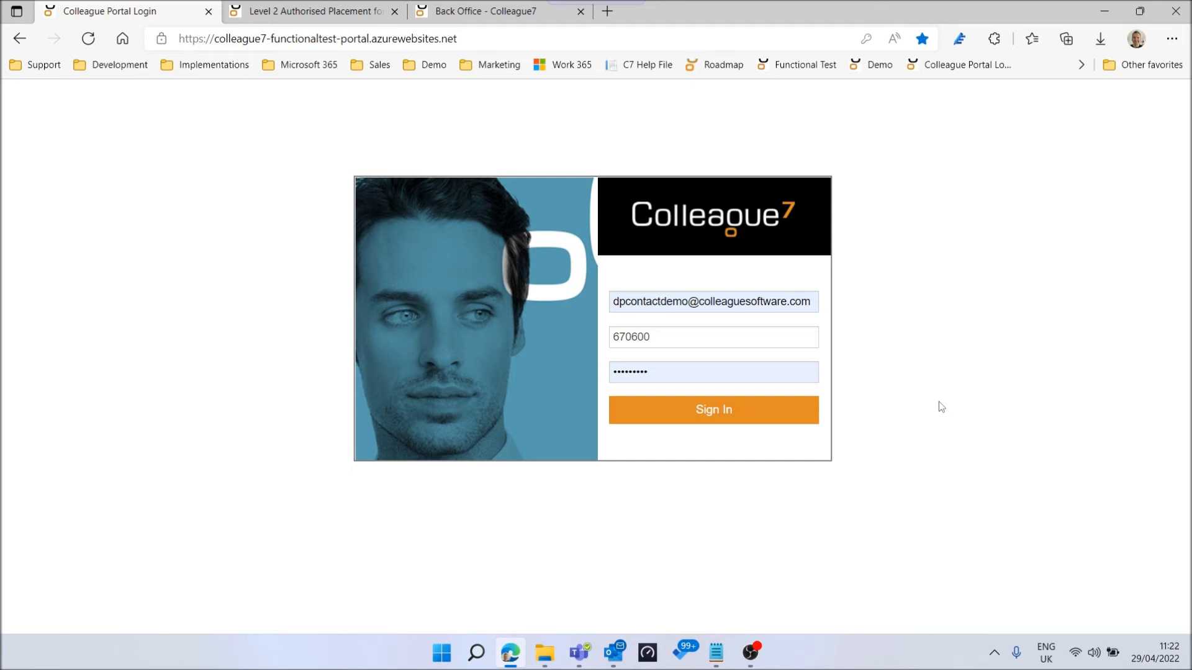
# Switch to the placement record in Colleague 7 and open its pending timesheet to examine the hours, charges and pay rates
pyautogui.click(333, 14)
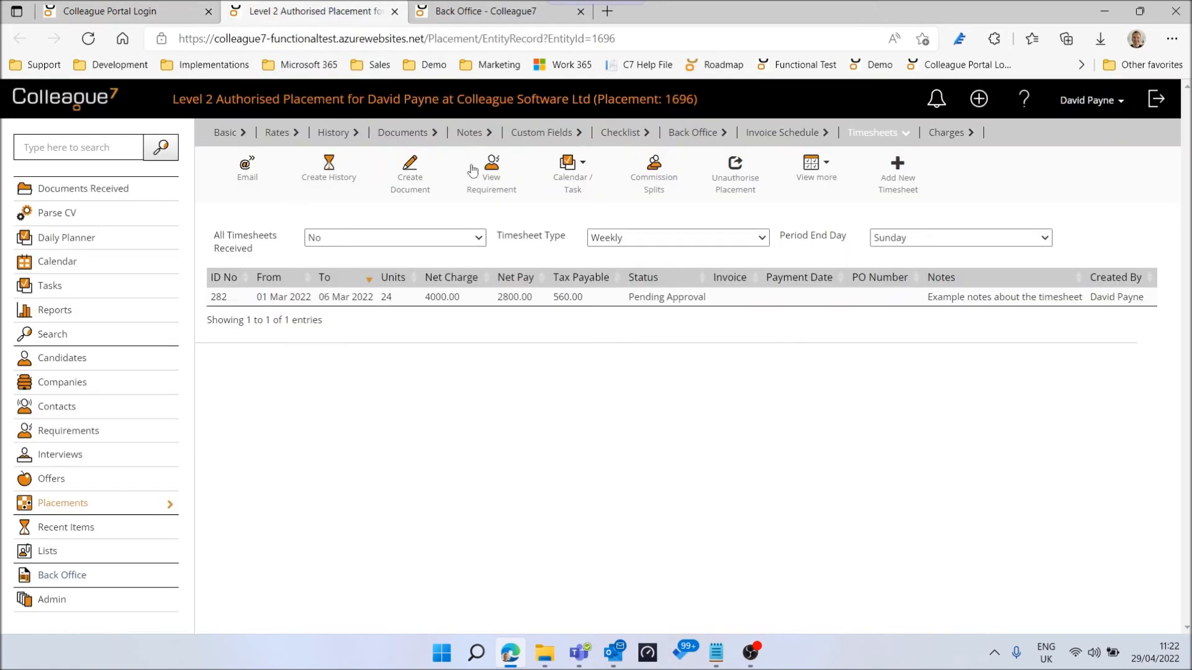
pyautogui.click(225, 132)
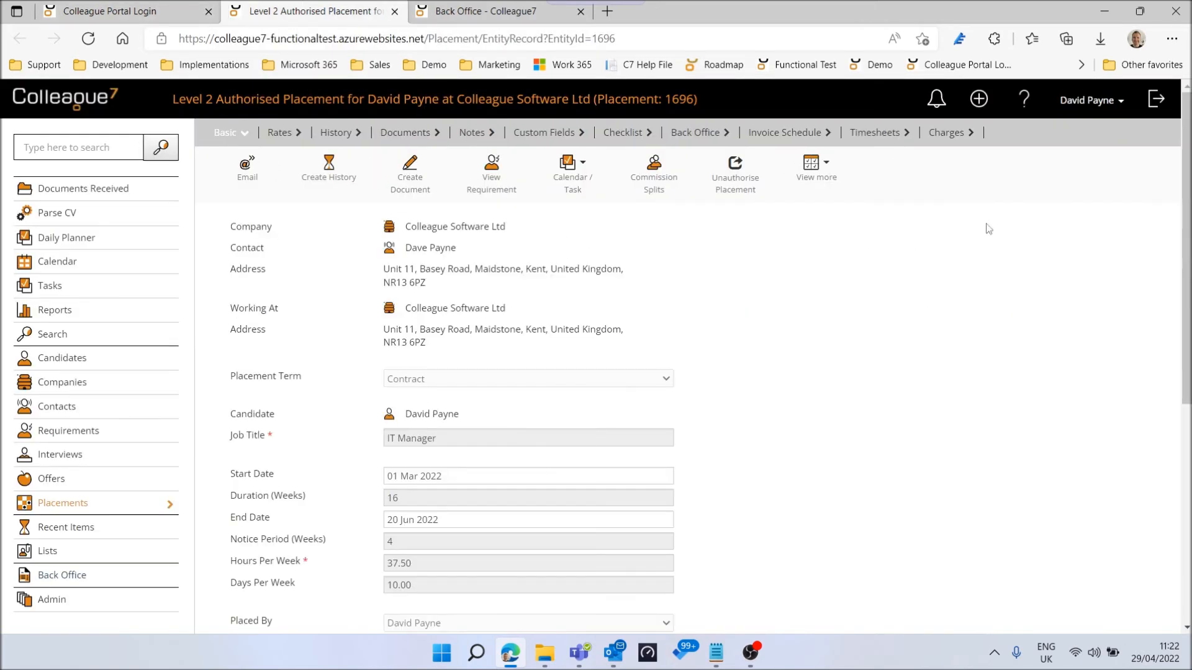
pyautogui.click(860, 135)
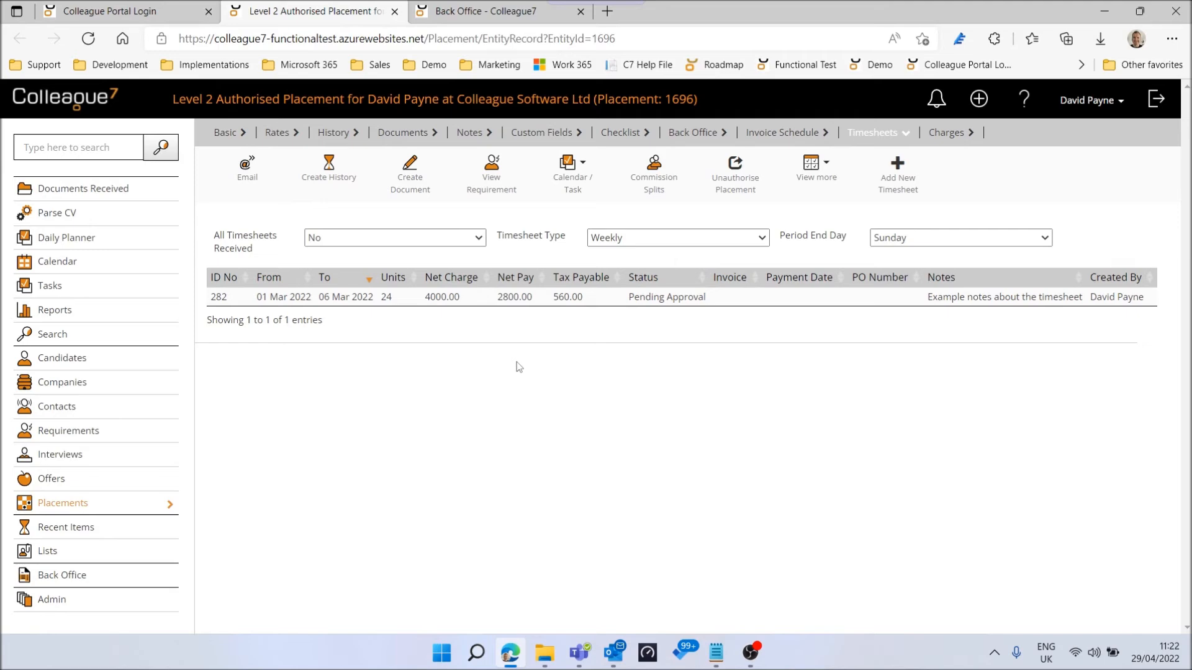
pyautogui.click(478, 304)
pyautogui.scroll(-3, 719, 395)
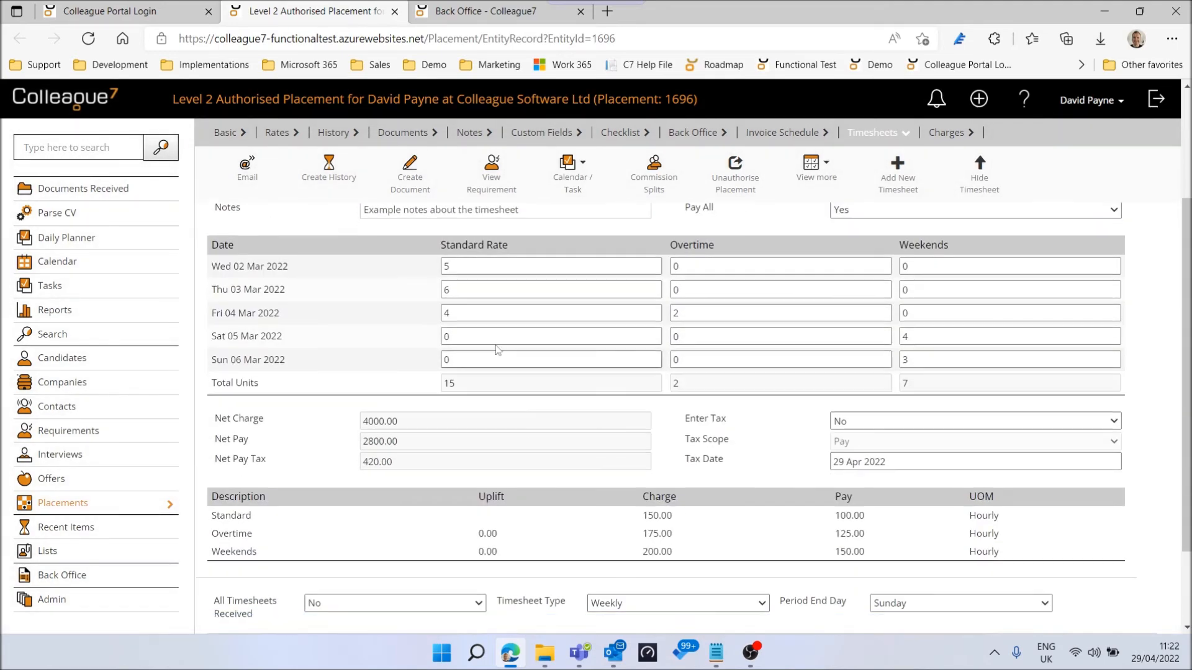
pyautogui.scroll(1, 658, 505)
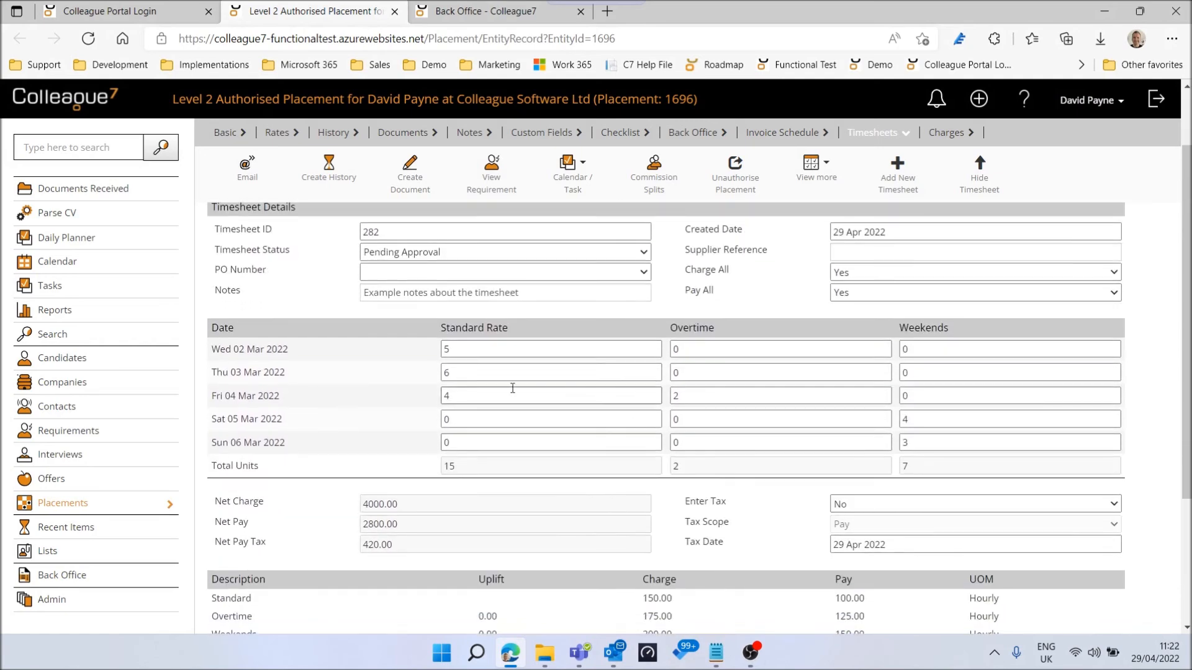
pyautogui.scroll(1, 436, 400)
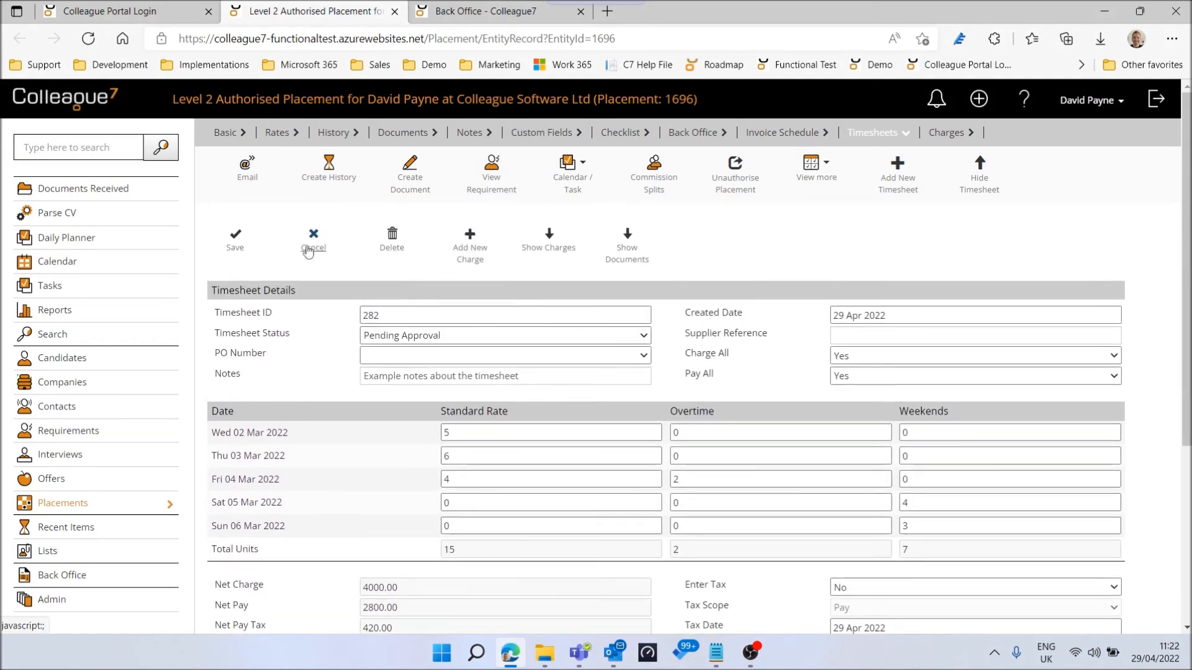
# Close the placement's timesheet without saving, sign in to the portal as the client contact, and open the pending timesheets
pyautogui.click(312, 242)
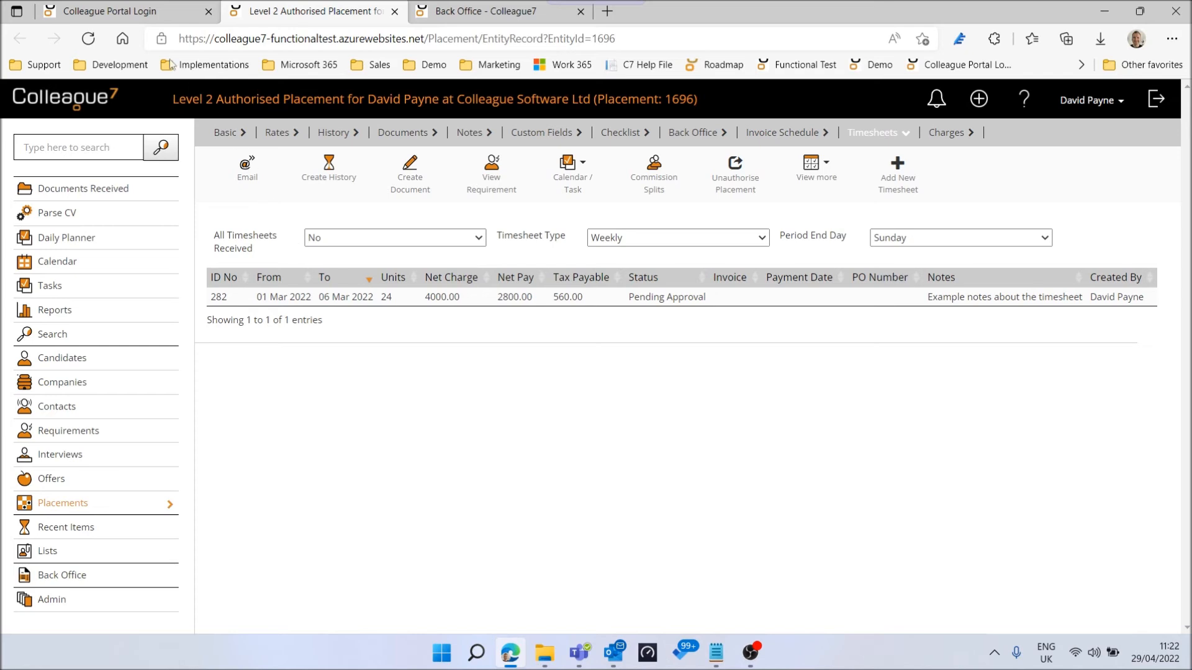
pyautogui.click(155, 17)
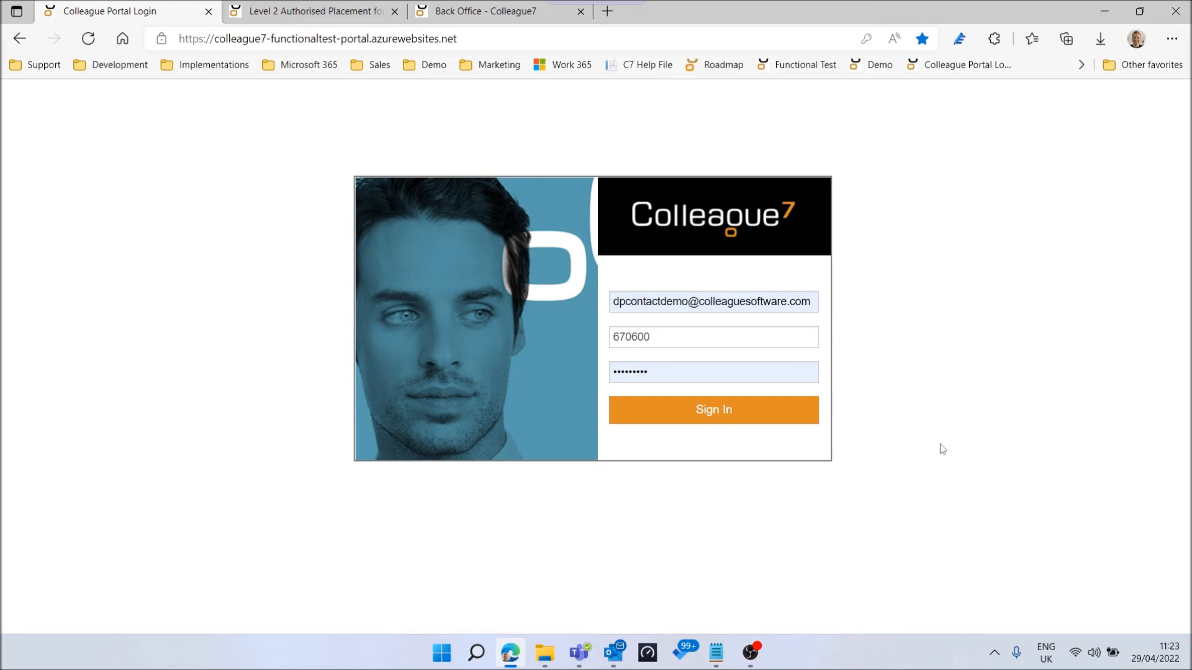
pyautogui.click(723, 412)
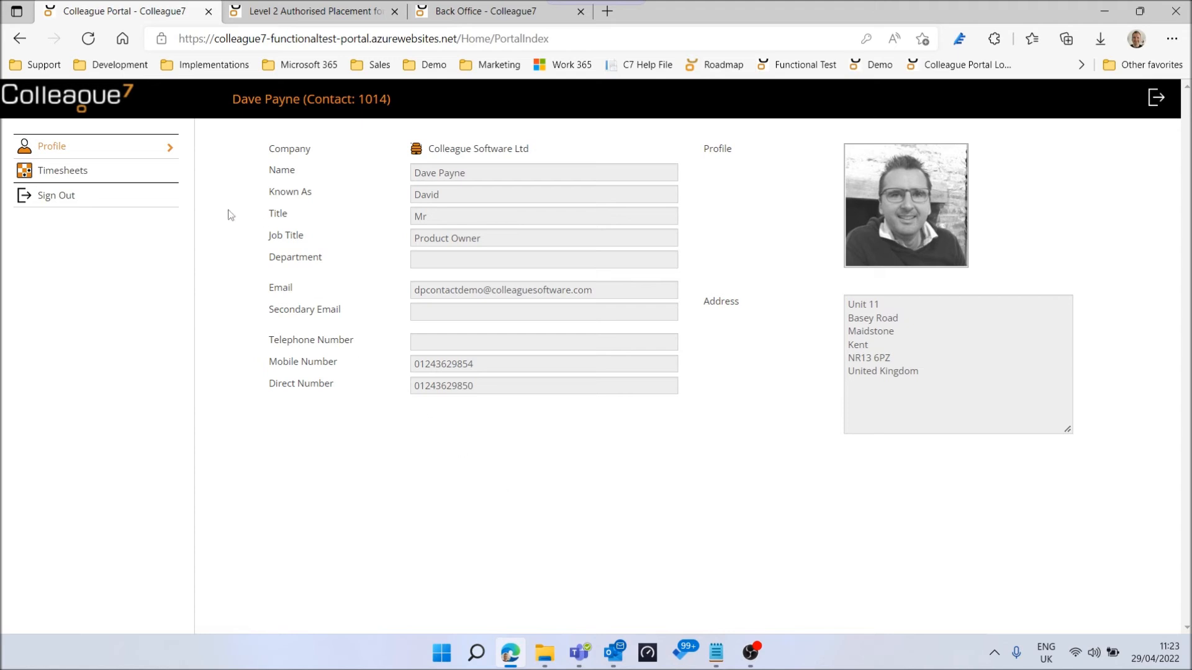
pyautogui.click(62, 174)
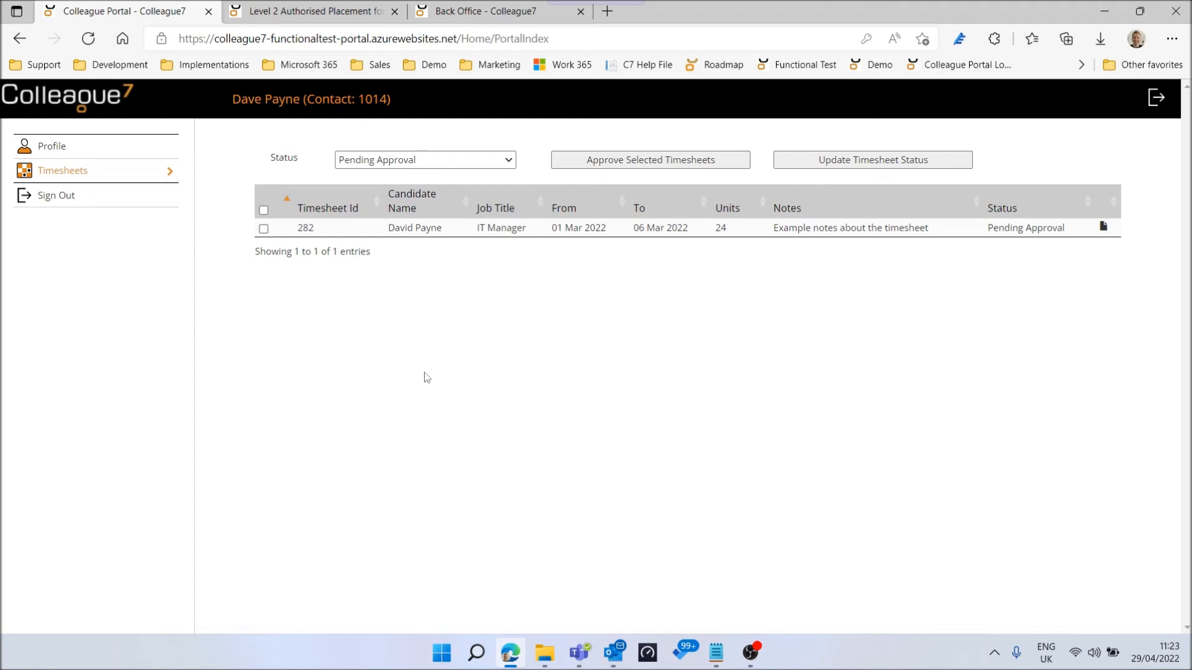
# Examine the invoice contact, additional contacts and approvers in the placement record's back office details
pyautogui.click(327, 13)
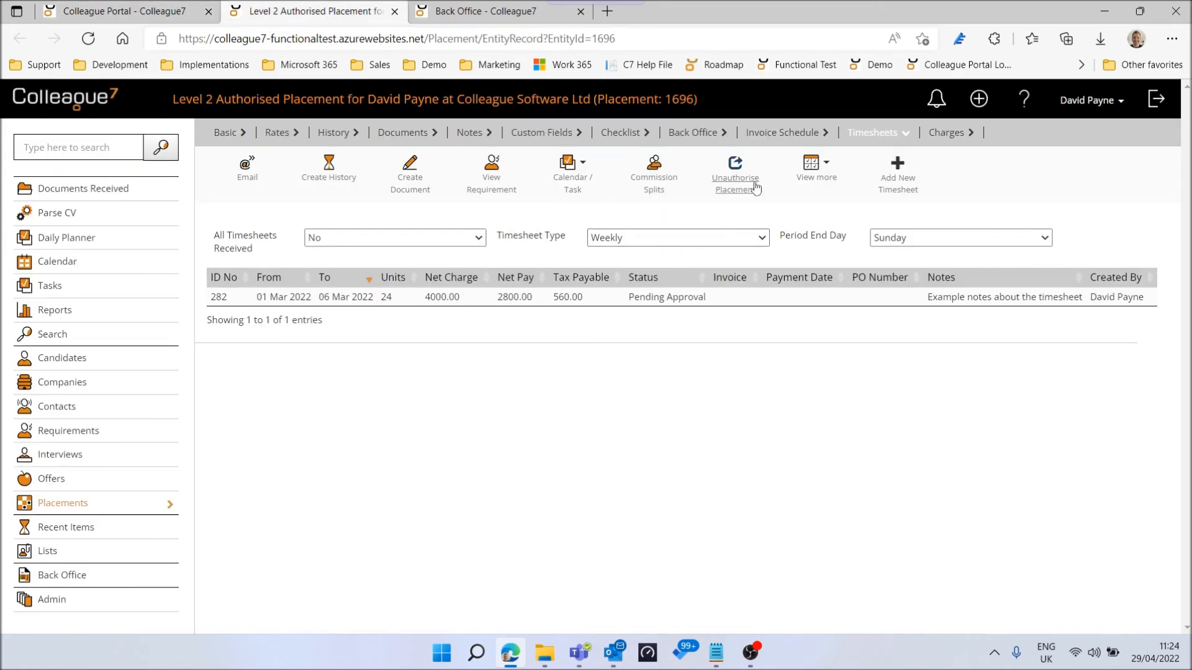
pyautogui.click(694, 136)
pyautogui.scroll(-3, 544, 367)
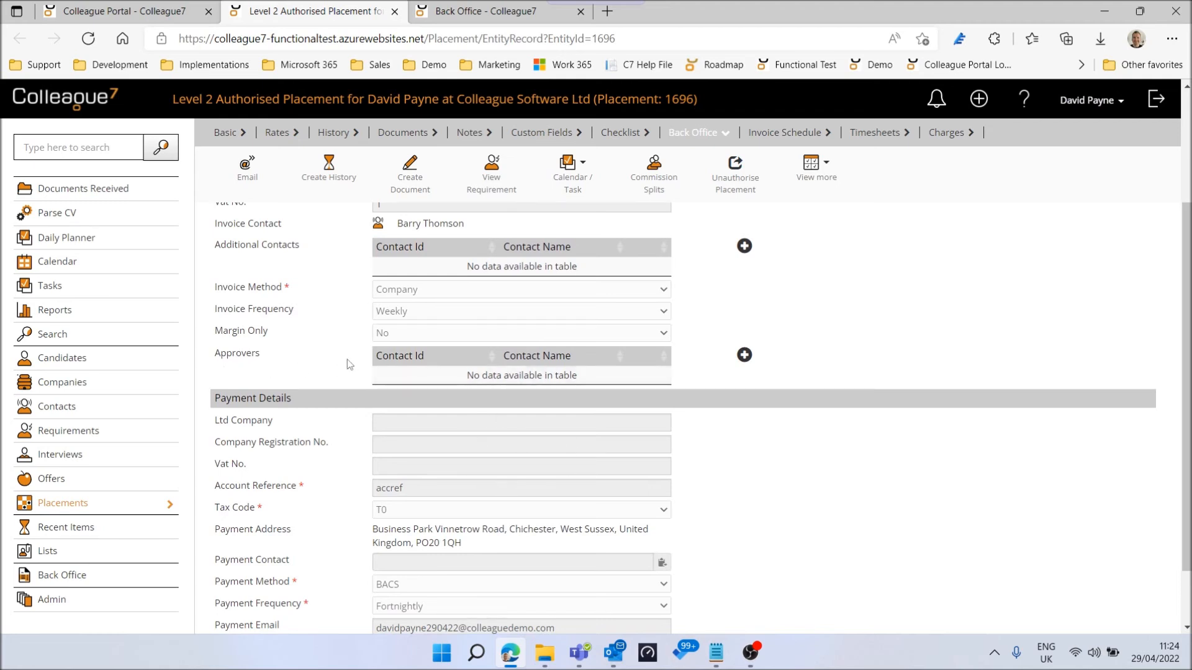
pyautogui.scroll(3, 351, 363)
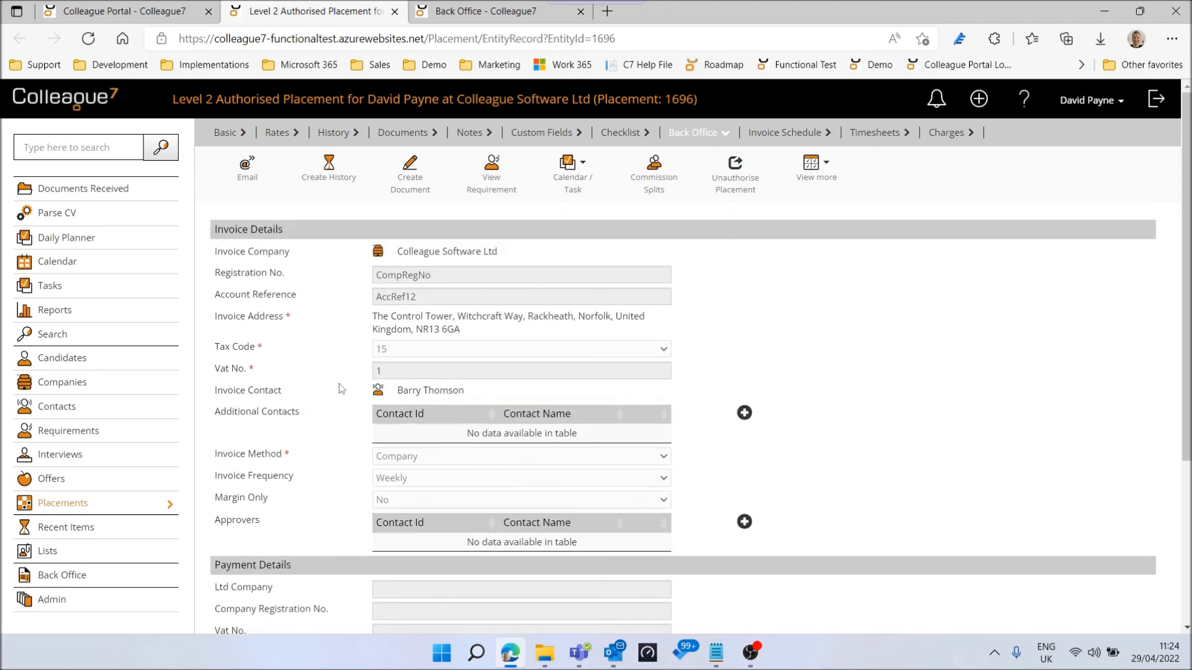
# Return to the contact portal, preview the pending timesheet's attached Example Timesheet Document, and hide the documents
pyautogui.click(142, 17)
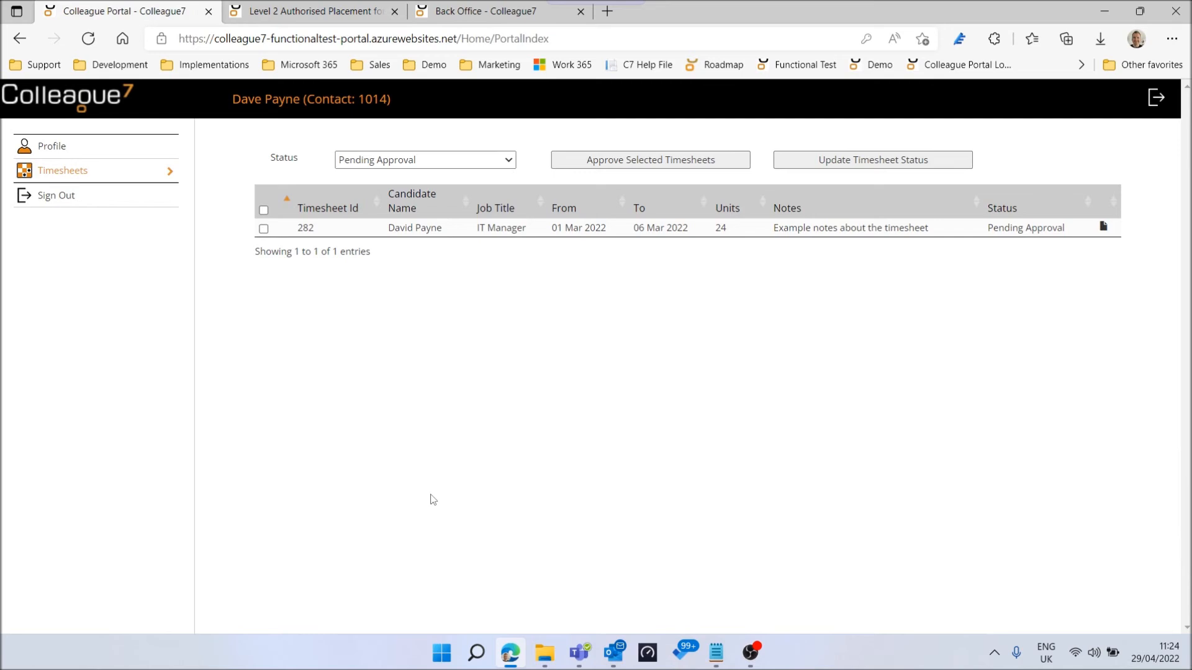
pyautogui.click(1103, 229)
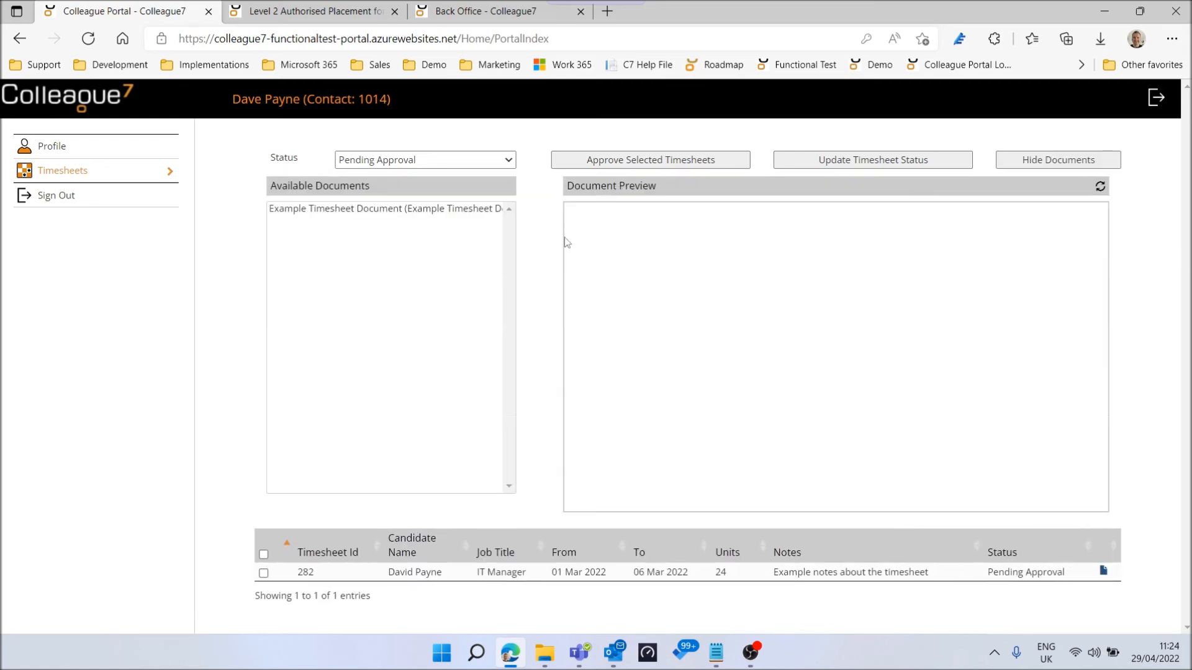
pyautogui.click(478, 213)
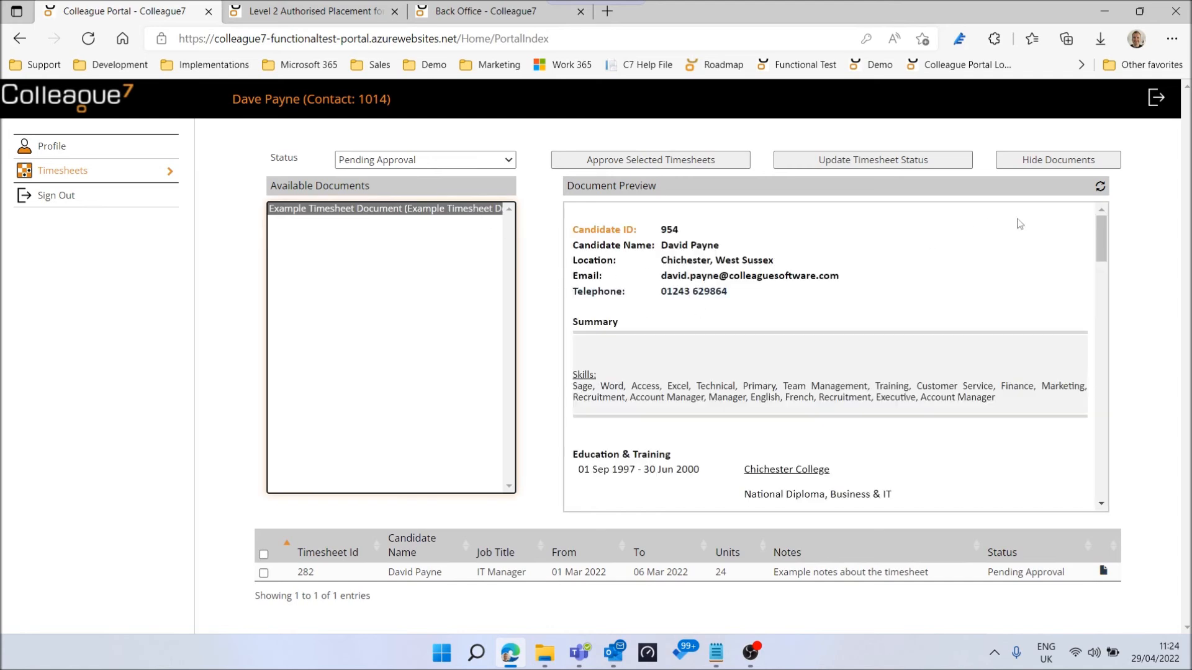
pyautogui.click(1084, 166)
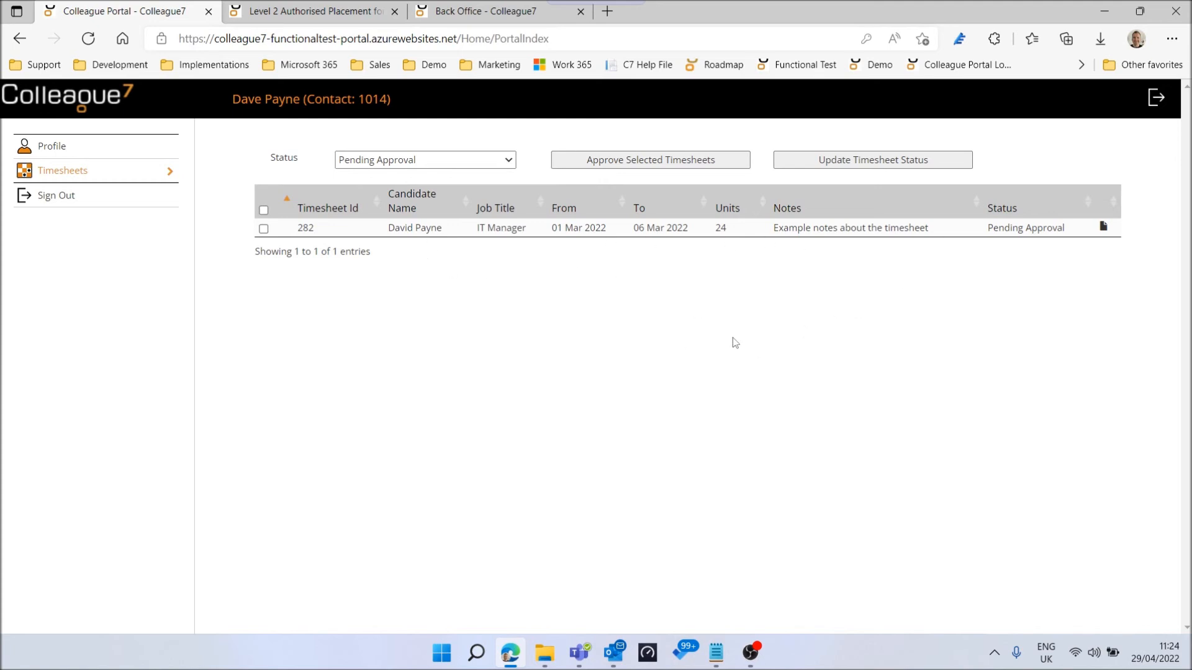
# Select the pending timesheet, examine the statuses offered for updating it, and cancel the update
pyautogui.click(263, 229)
pyautogui.click(879, 162)
pyautogui.click(433, 176)
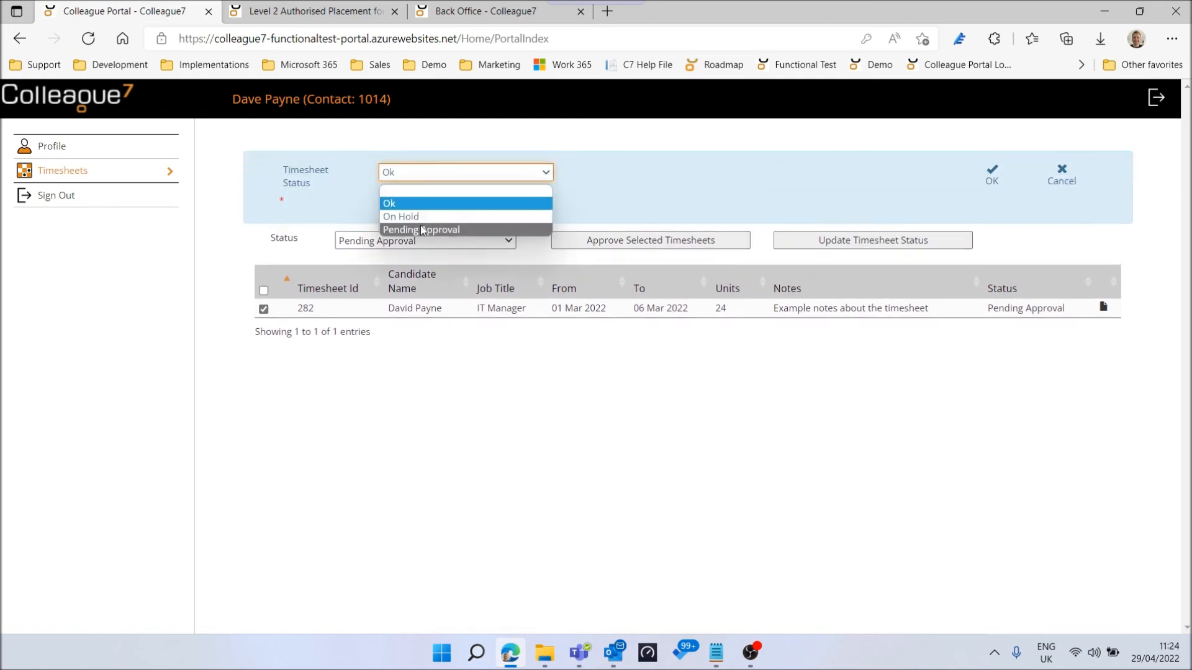
pyautogui.click(1060, 180)
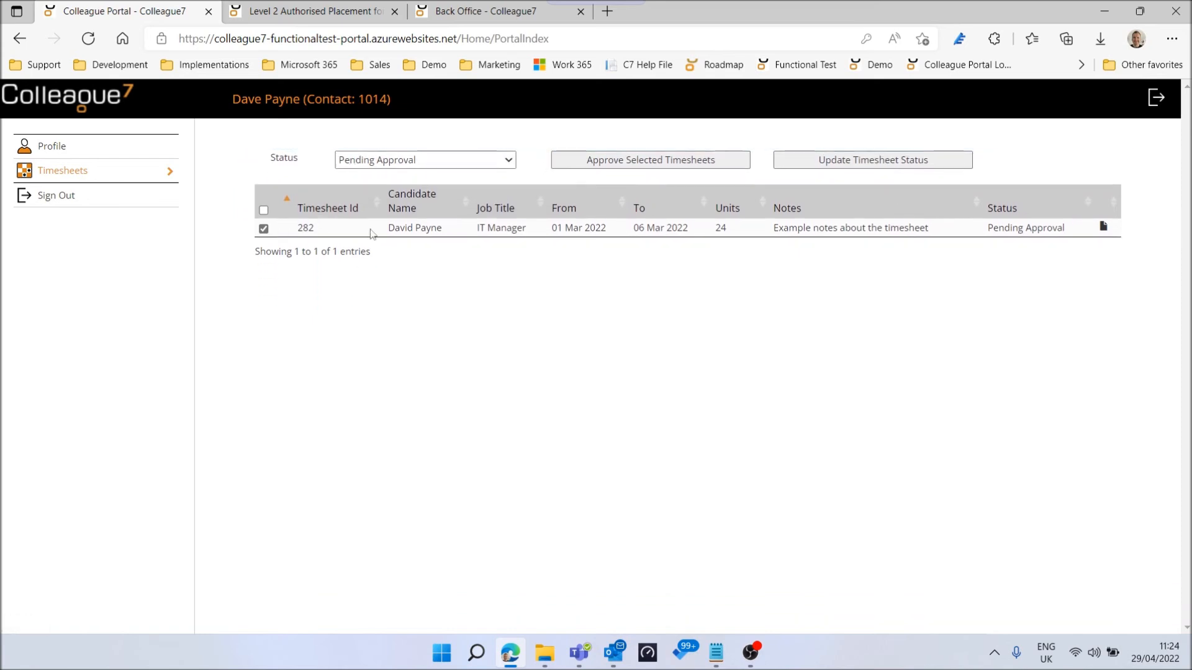
# Select all listed timesheets and filter the list to the On Hold status
pyautogui.click(264, 211)
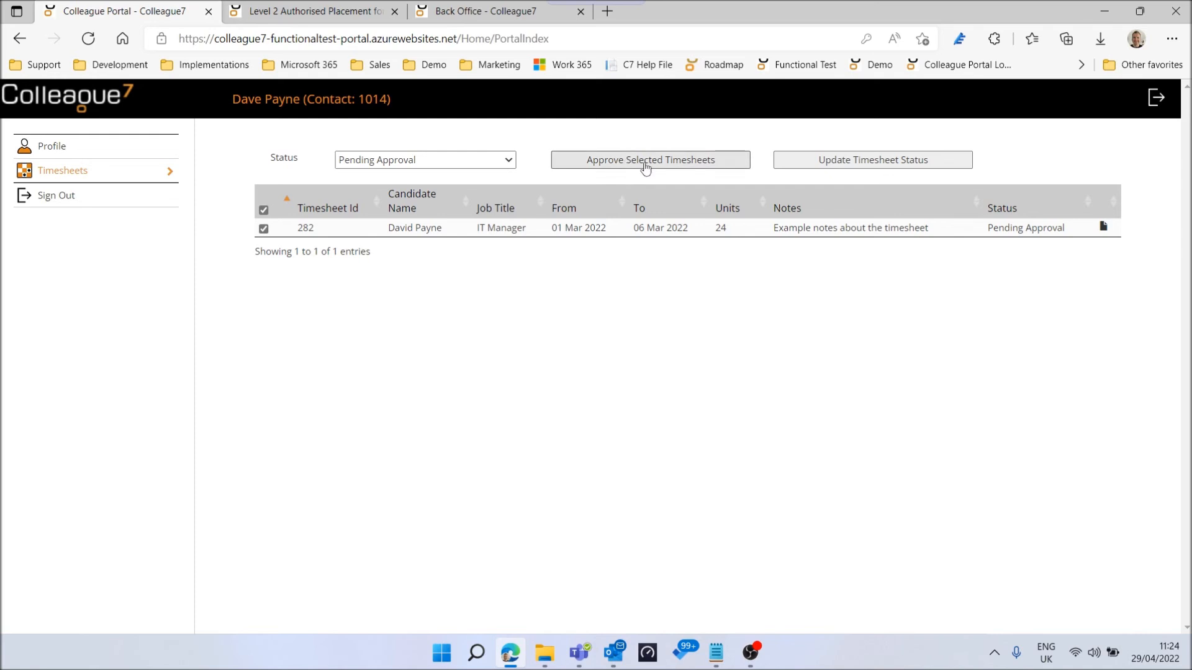
pyautogui.click(483, 163)
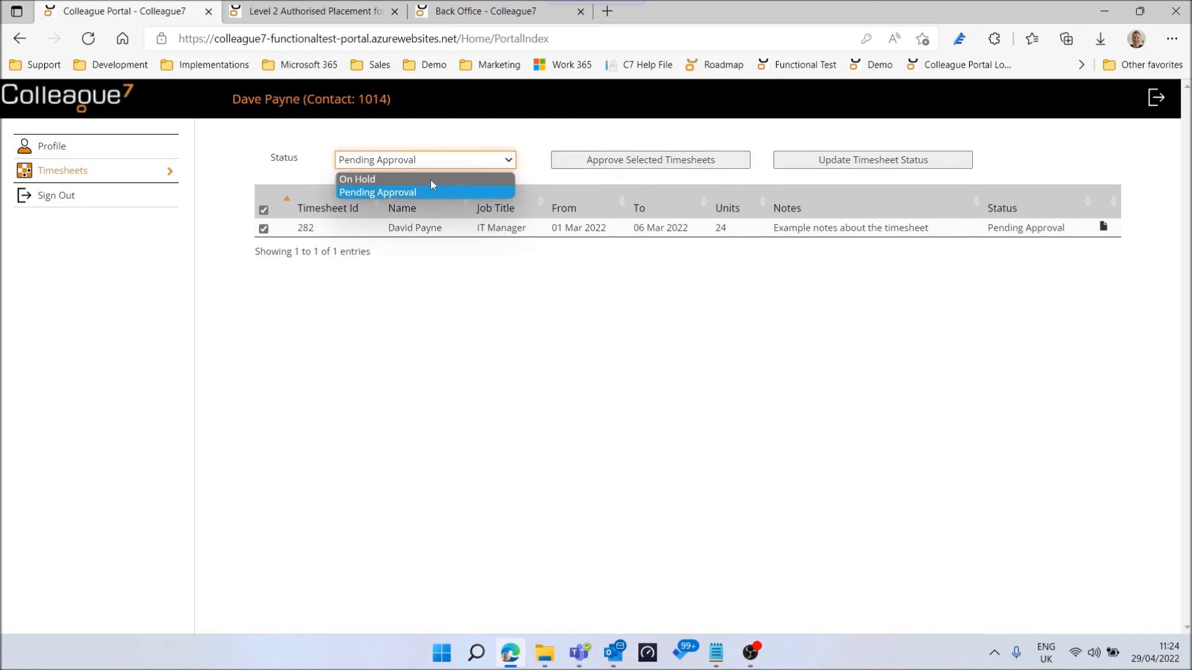
pyautogui.click(430, 178)
# Filter the list back to Pending Approval, select the IT Manager timesheet, and approve it
pyautogui.click(408, 163)
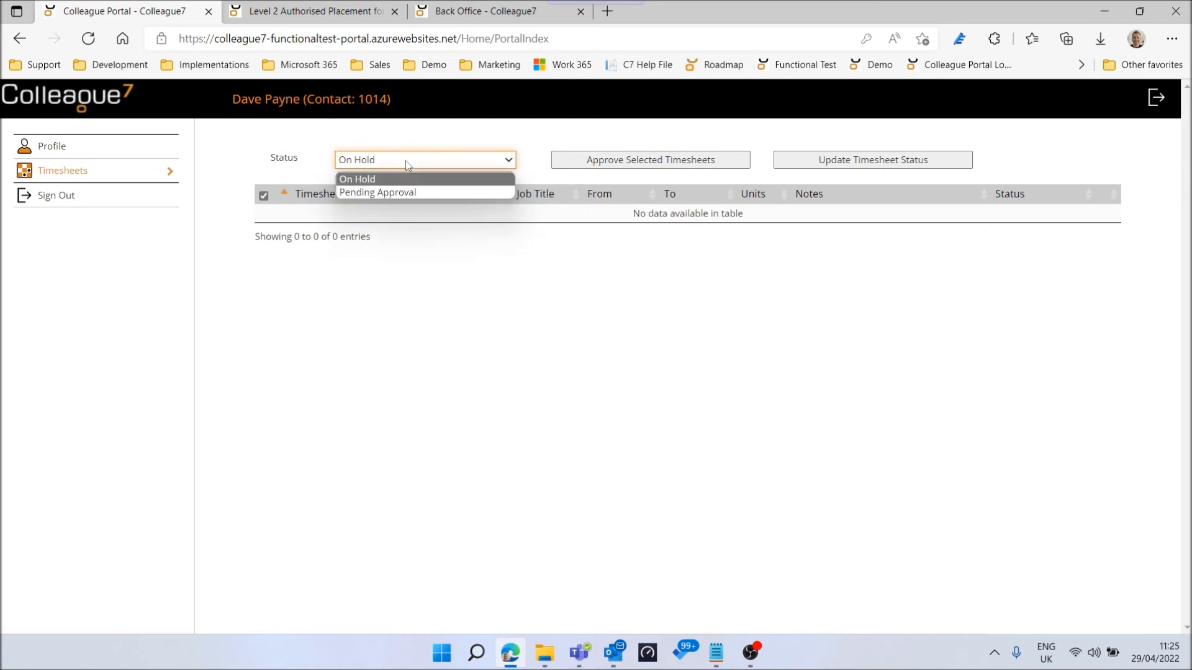
pyautogui.click(399, 193)
pyautogui.click(263, 214)
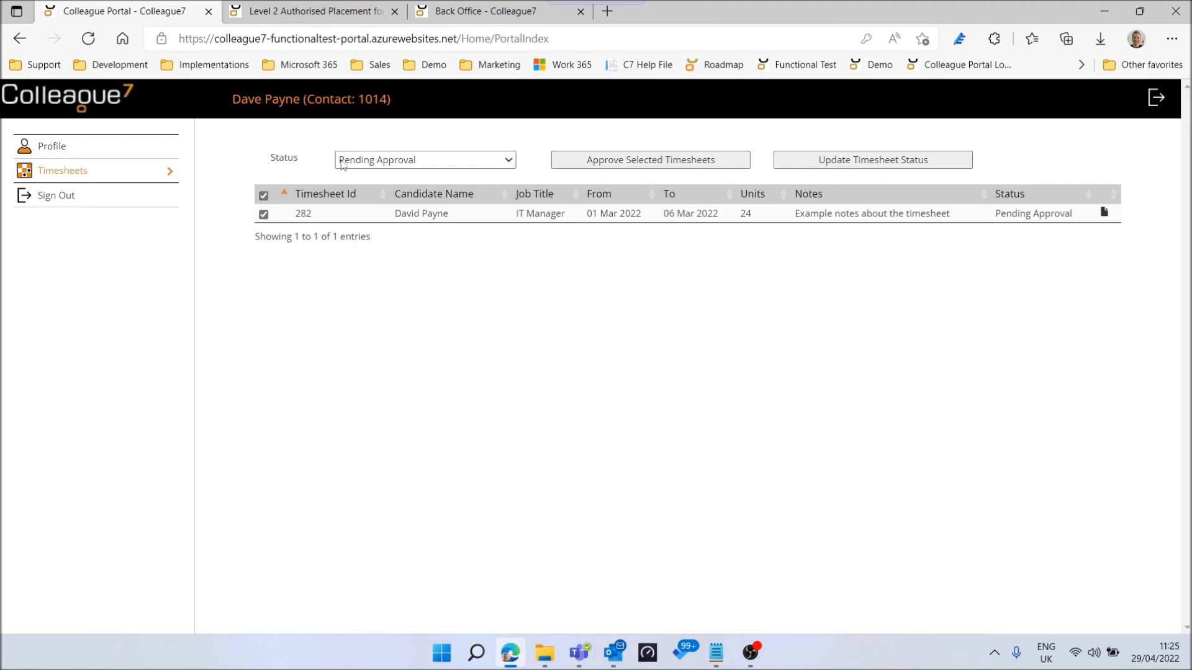
pyautogui.click(638, 166)
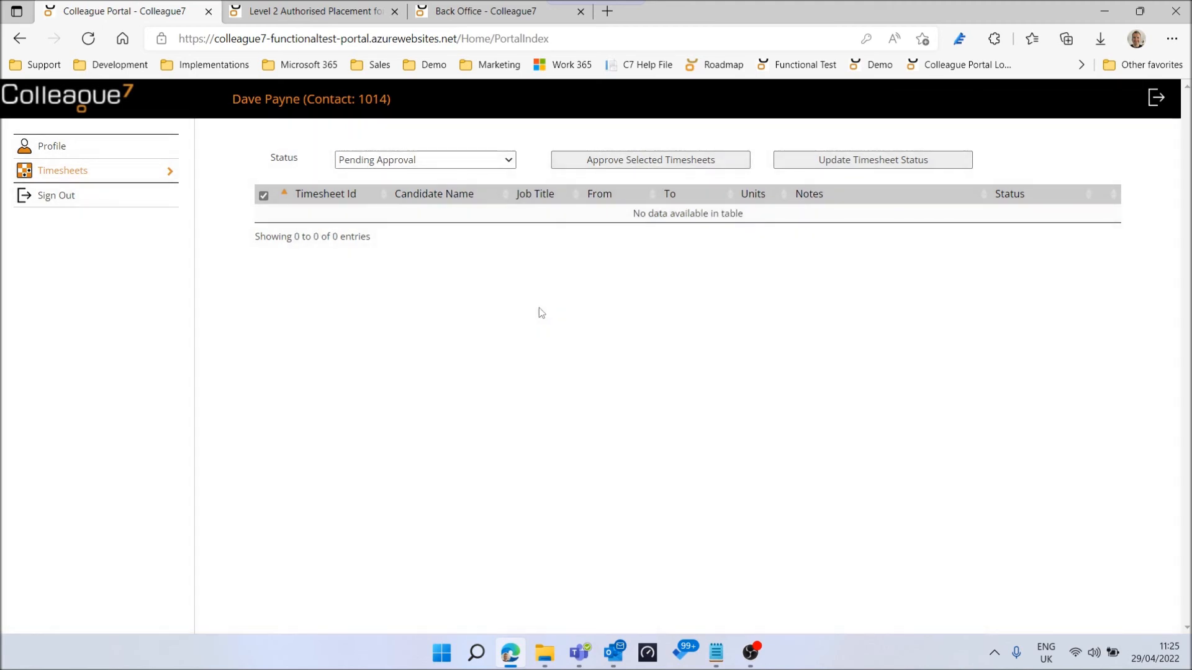
# Reload the placement record in Colleague 7 and check the approved timesheet's status against the contact portal's pending list
pyautogui.click(294, 11)
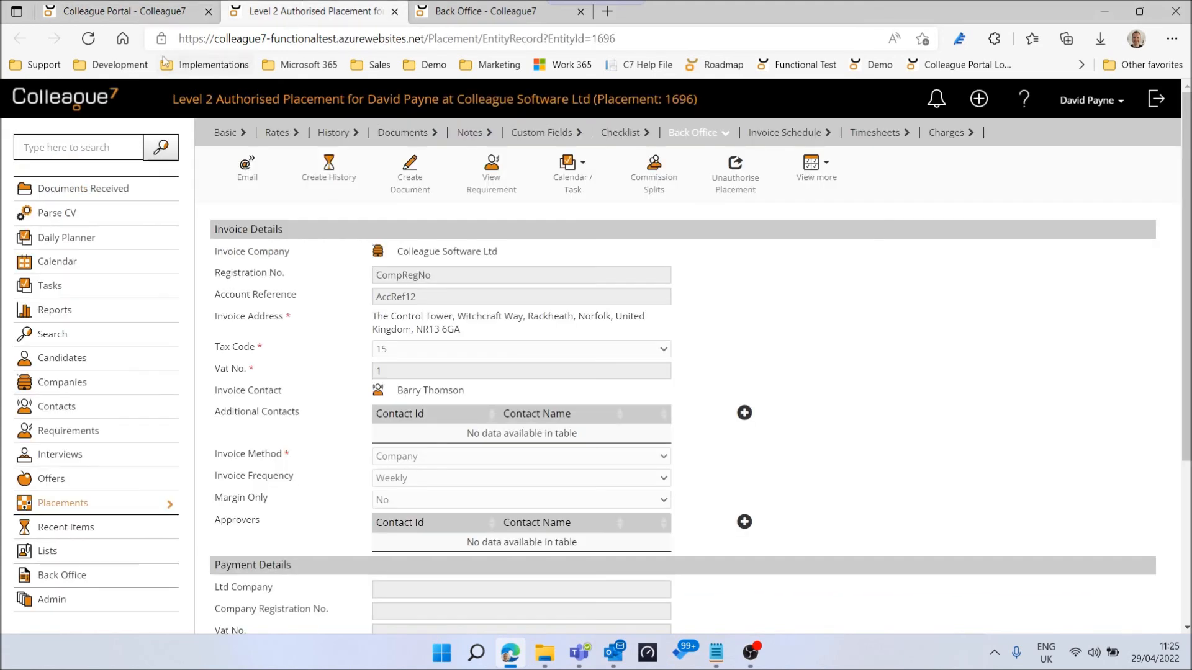
pyautogui.click(88, 38)
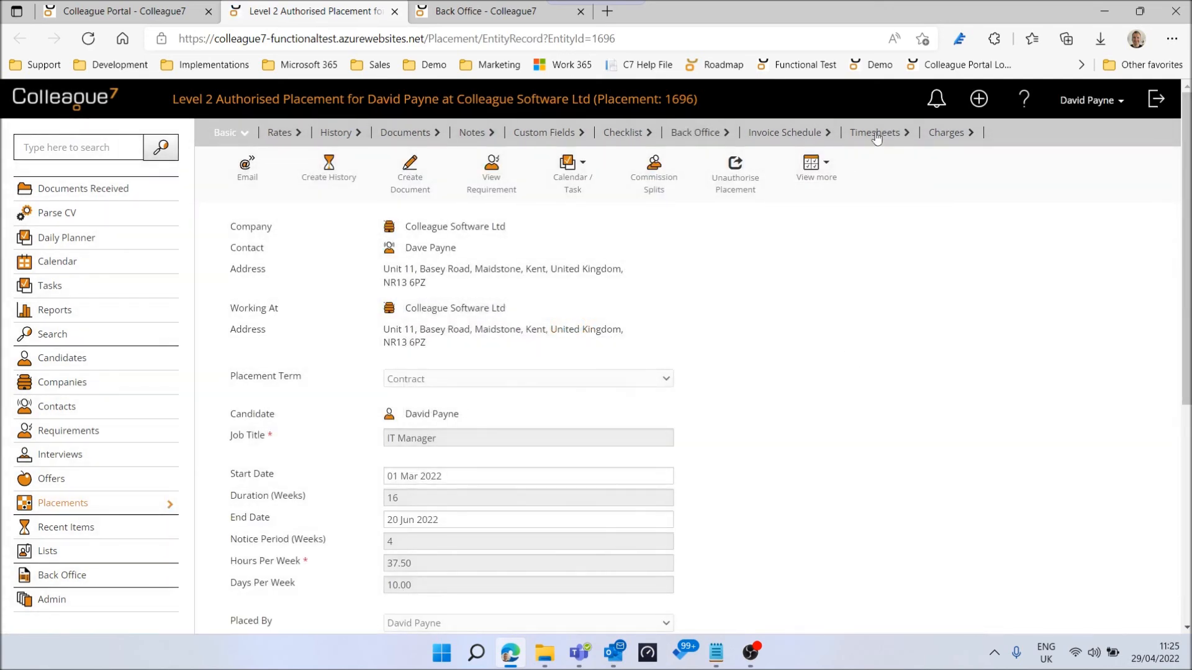
pyautogui.click(874, 134)
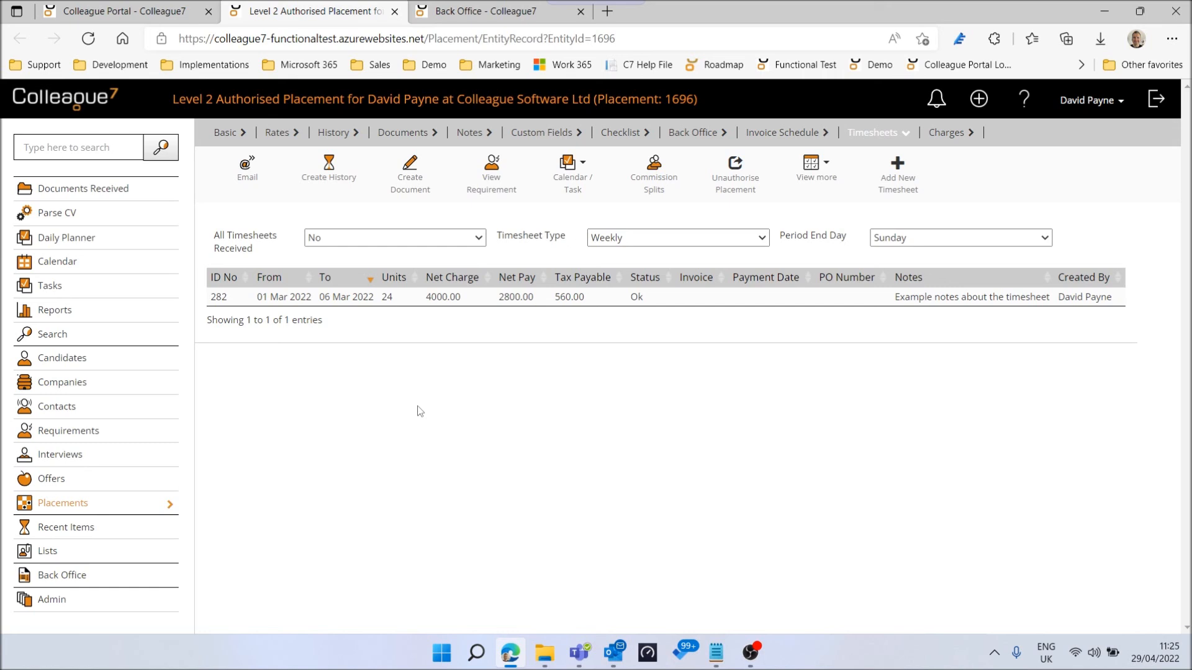
pyautogui.hotkey('ctrl', 'shift', 'Tab')
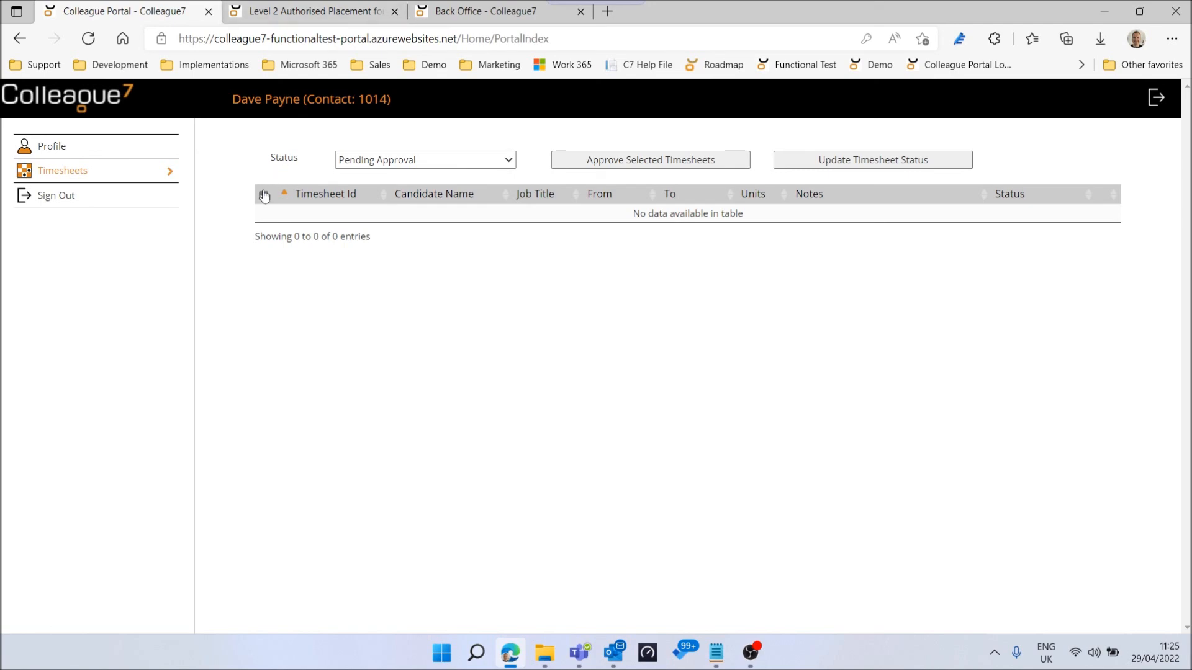
pyautogui.click(297, 18)
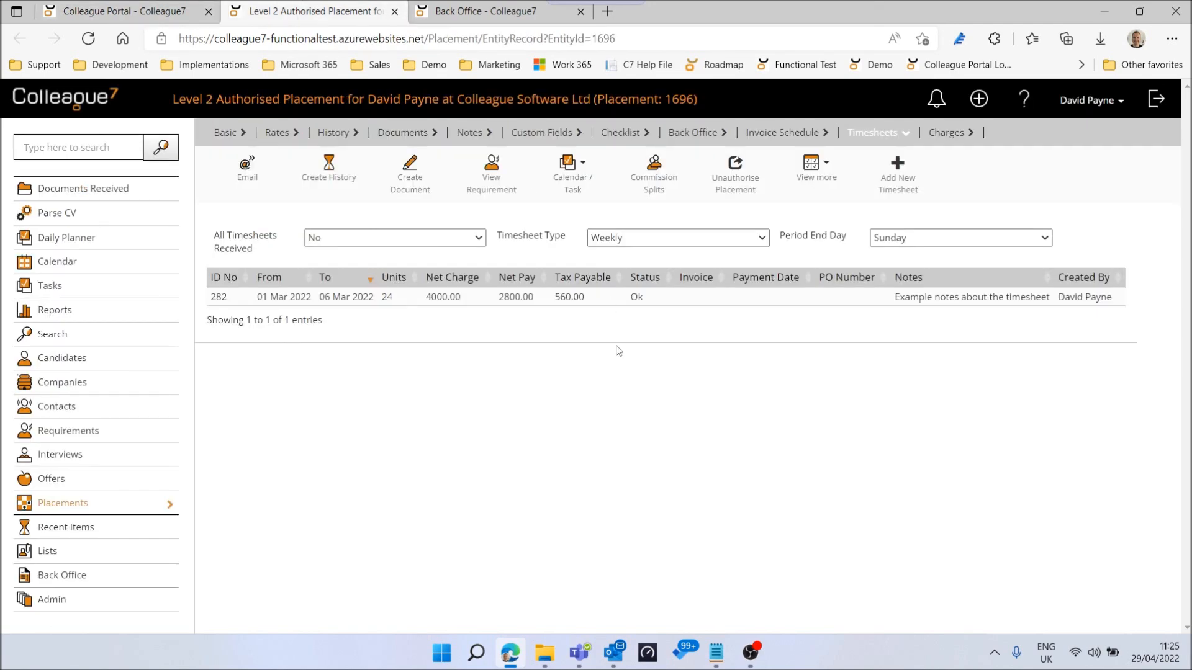
# Open the placement's timesheet, set its status to Pending Approval, and save it
pyautogui.click(557, 297)
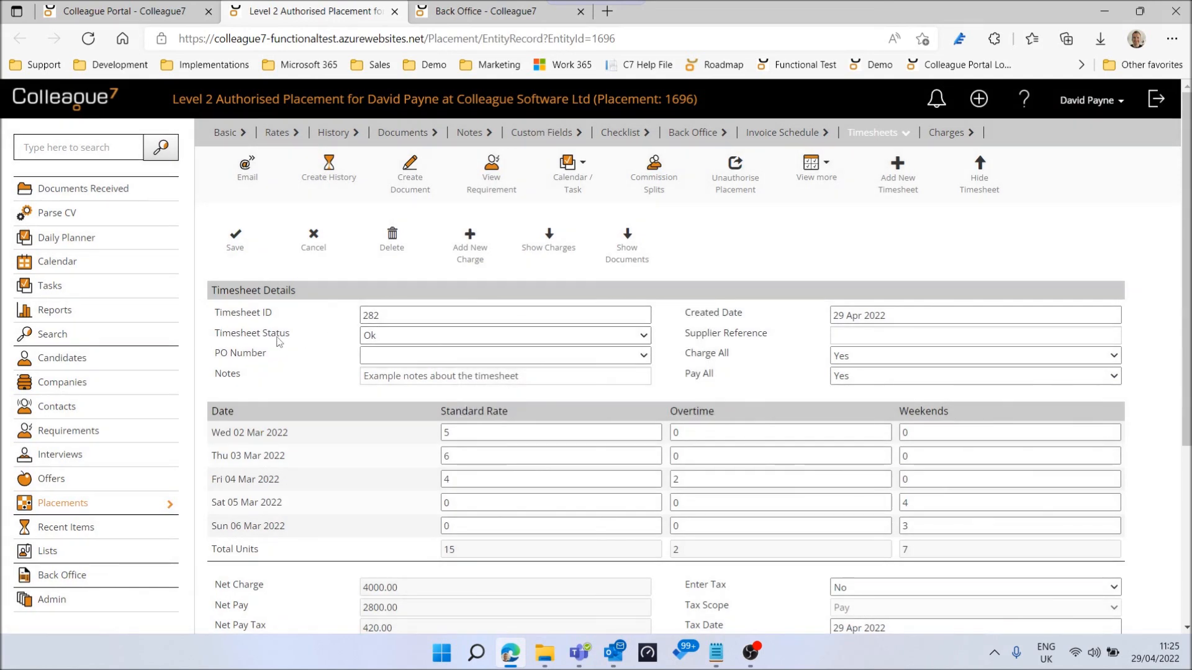
pyautogui.click(403, 336)
pyautogui.click(416, 418)
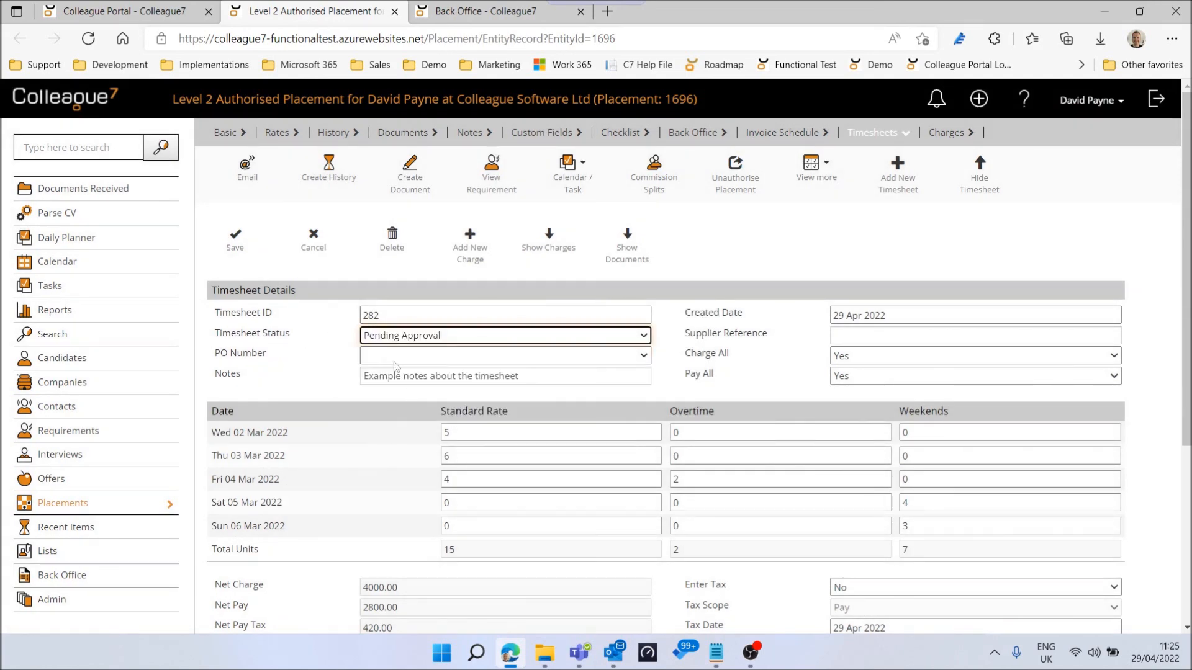
pyautogui.click(235, 239)
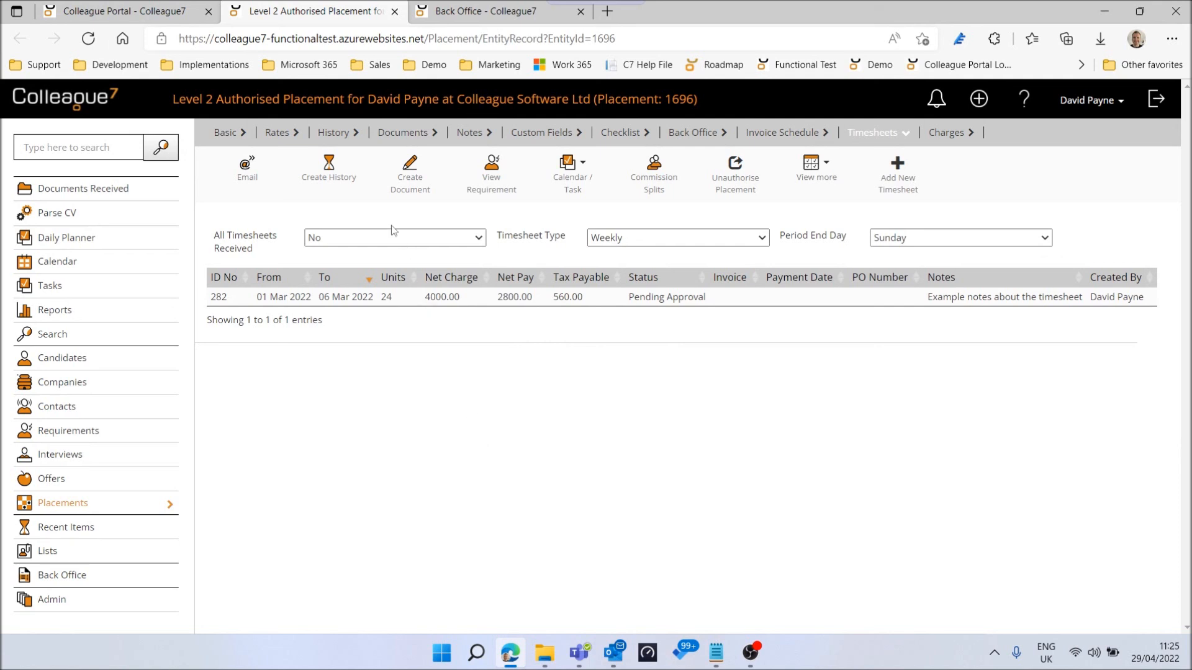
# Sign out of the contact portal and return to the placement record's timesheets
pyautogui.click(136, 18)
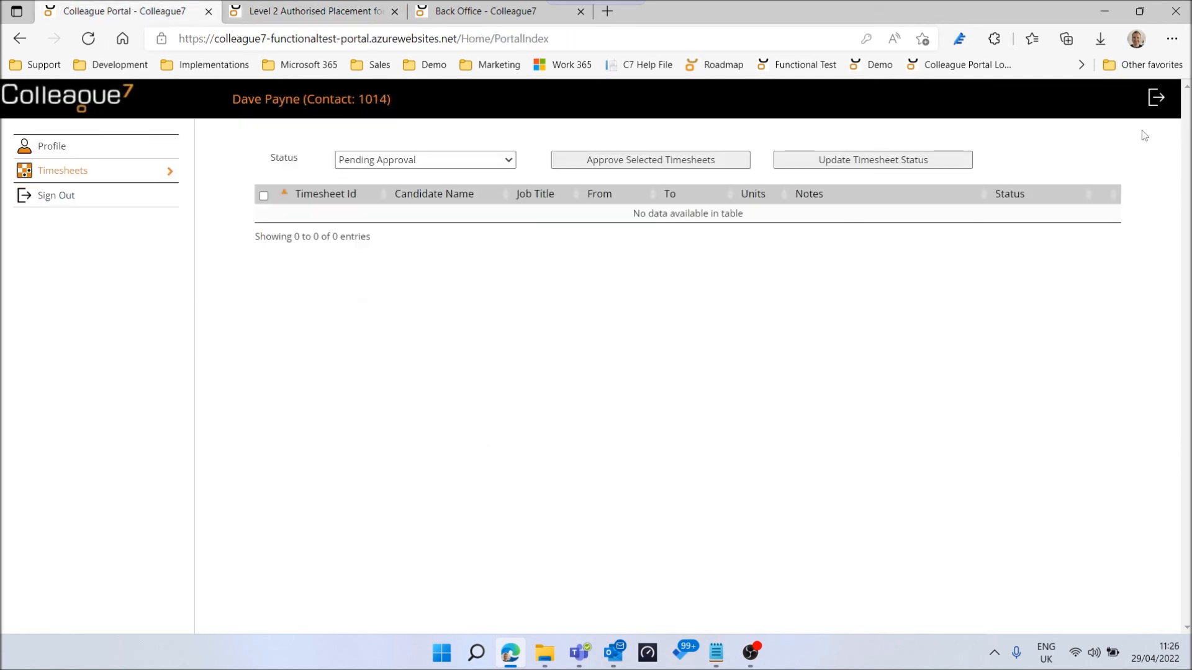
pyautogui.click(1156, 99)
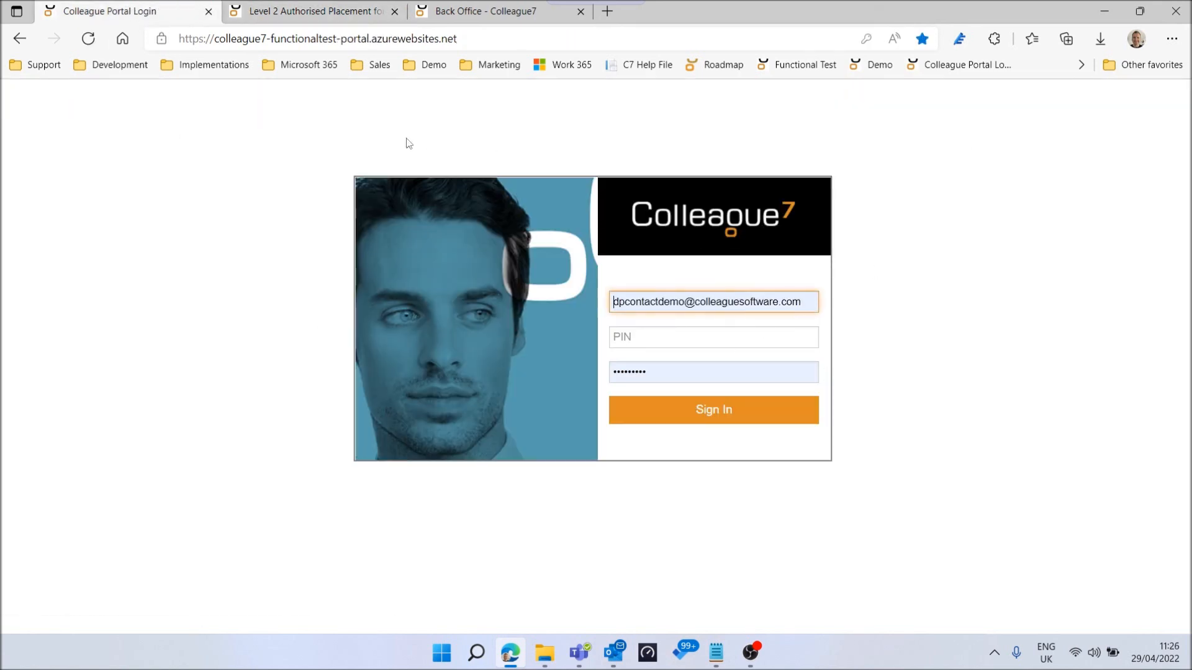
pyautogui.click(330, 146)
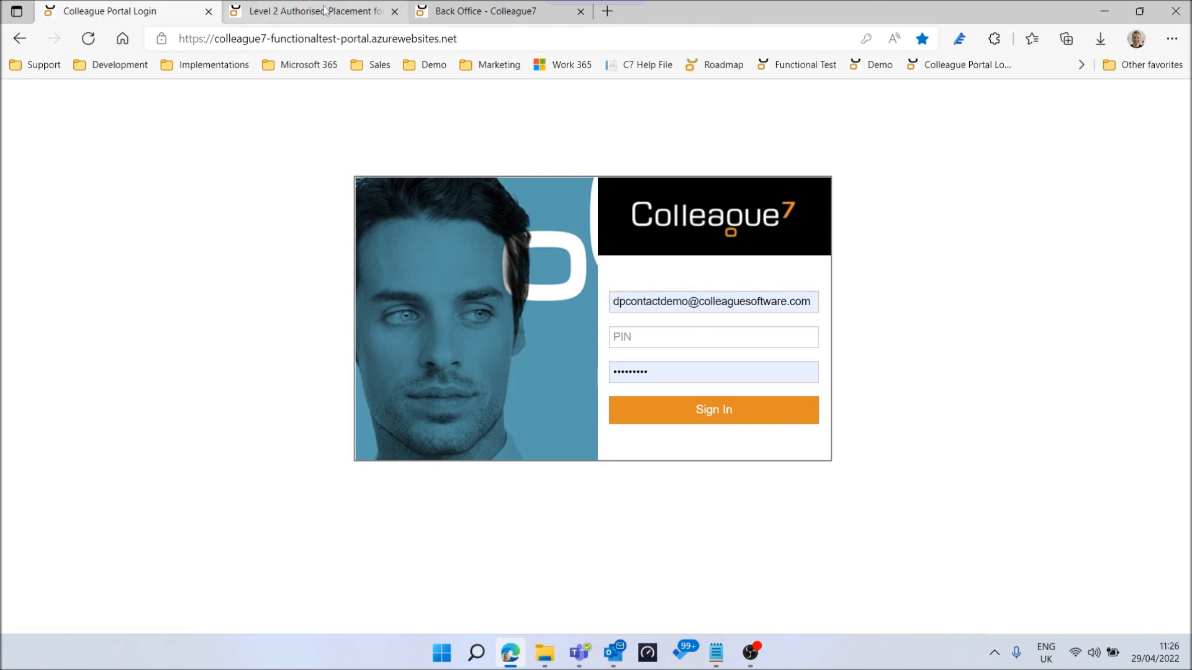
pyautogui.click(328, 11)
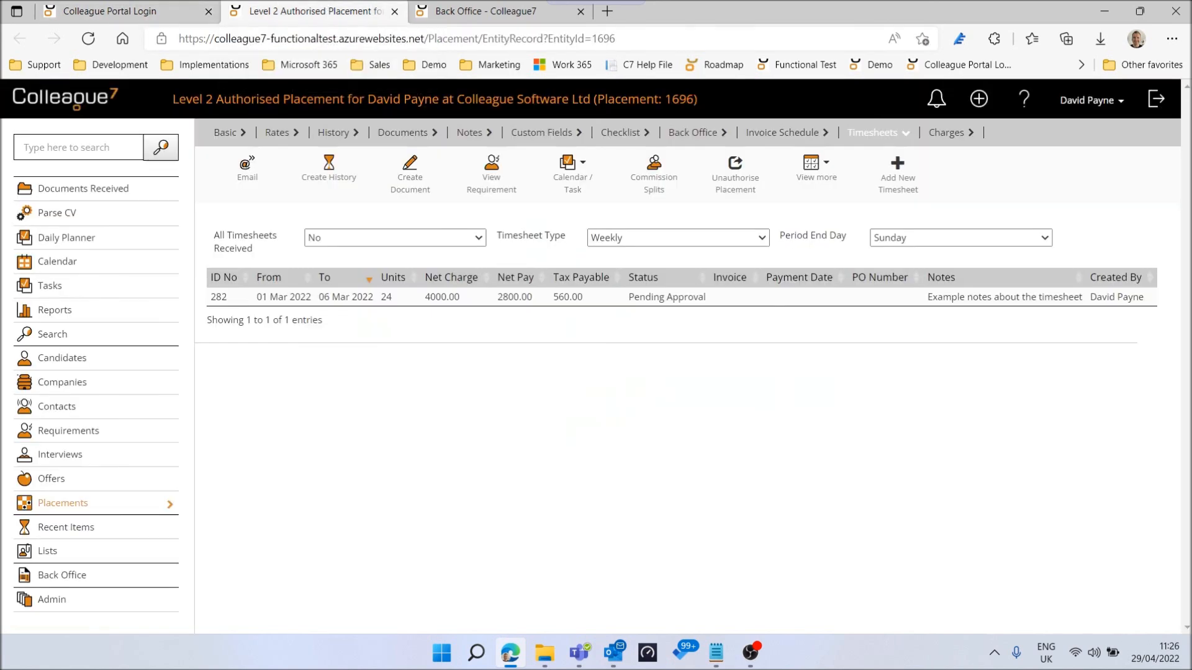
# Open the Back Office bulk Update Timesheet Status list and filter it to Pending Approval timesheets
pyautogui.click(481, 12)
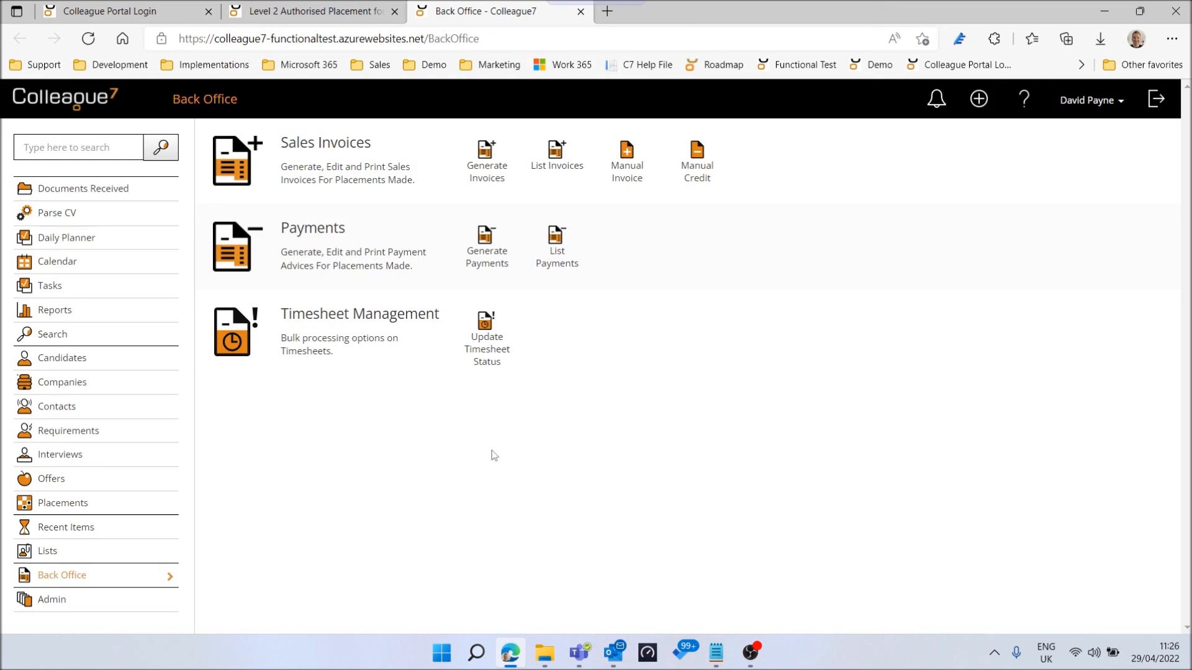
pyautogui.click(490, 355)
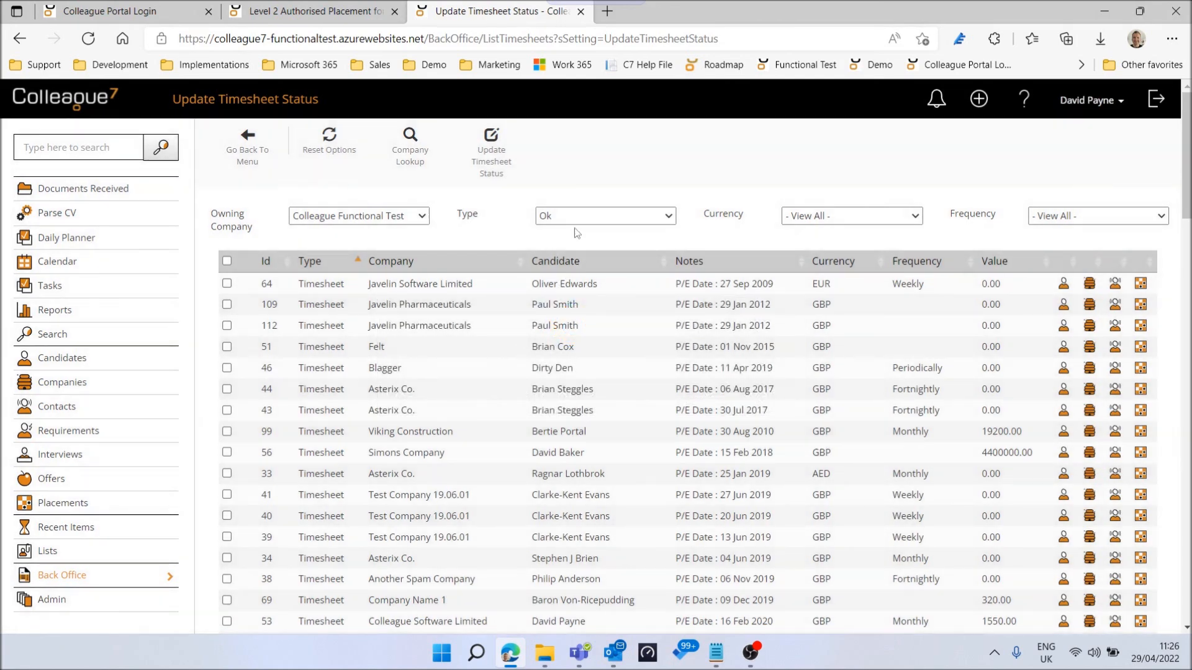
pyautogui.click(572, 215)
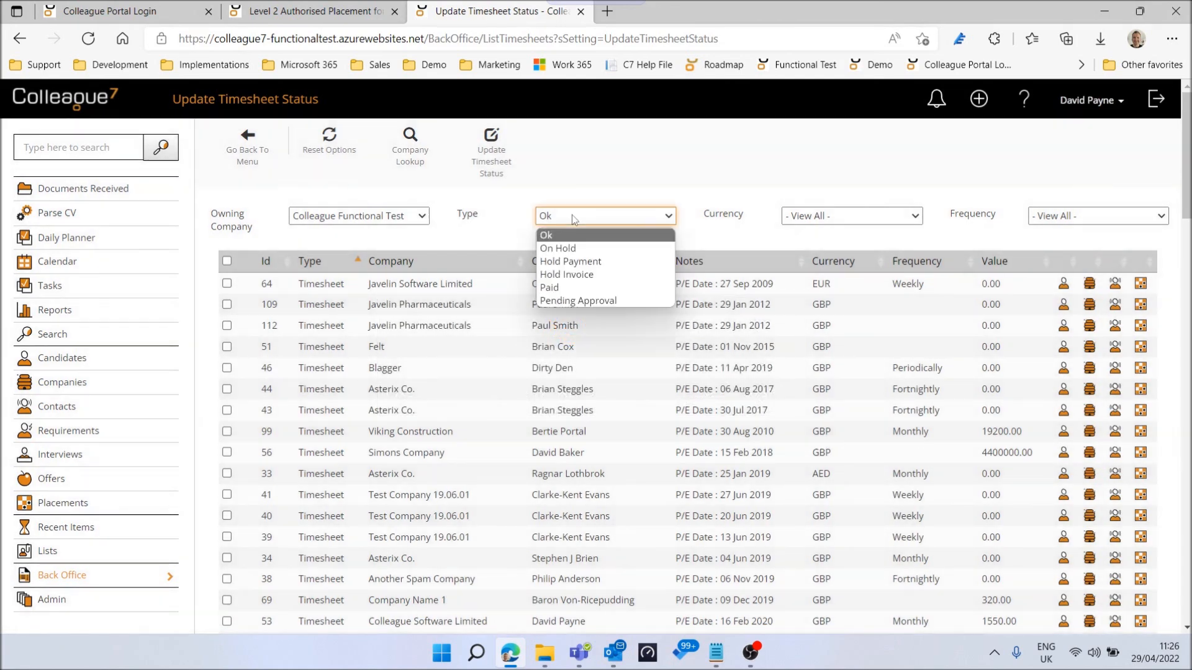
pyautogui.click(586, 301)
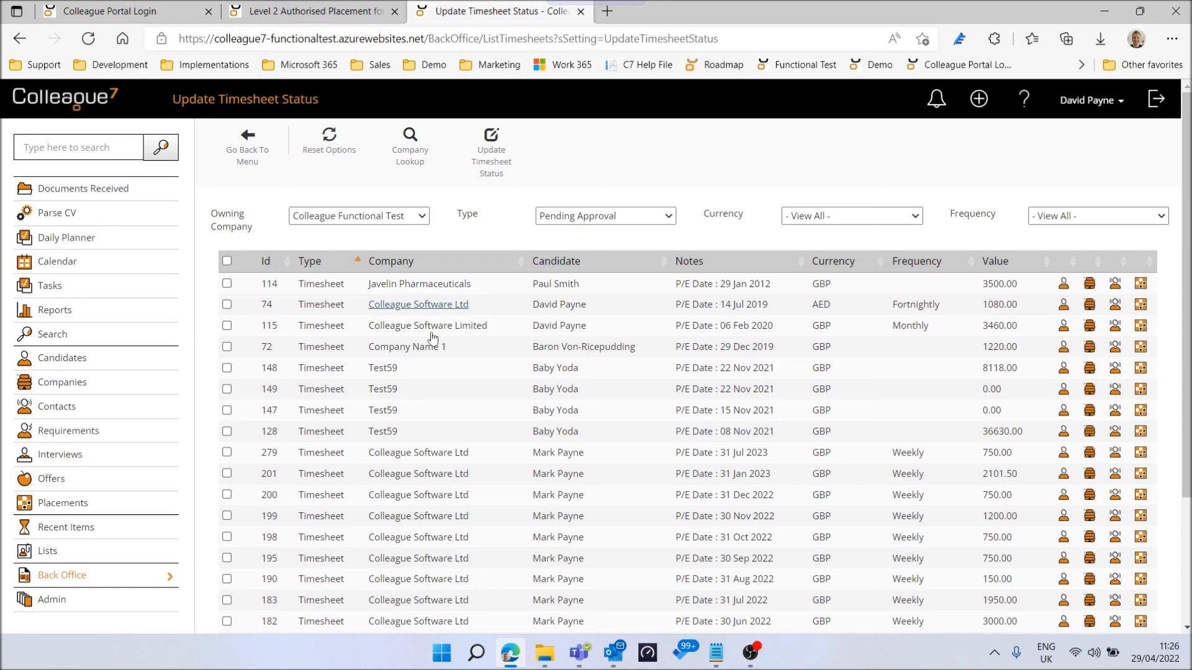
# Select the weekly timesheet with period end date 06 Mar 2022, update its status to Ok, and return to the Back Office menu
pyautogui.scroll(-3, 487, 425)
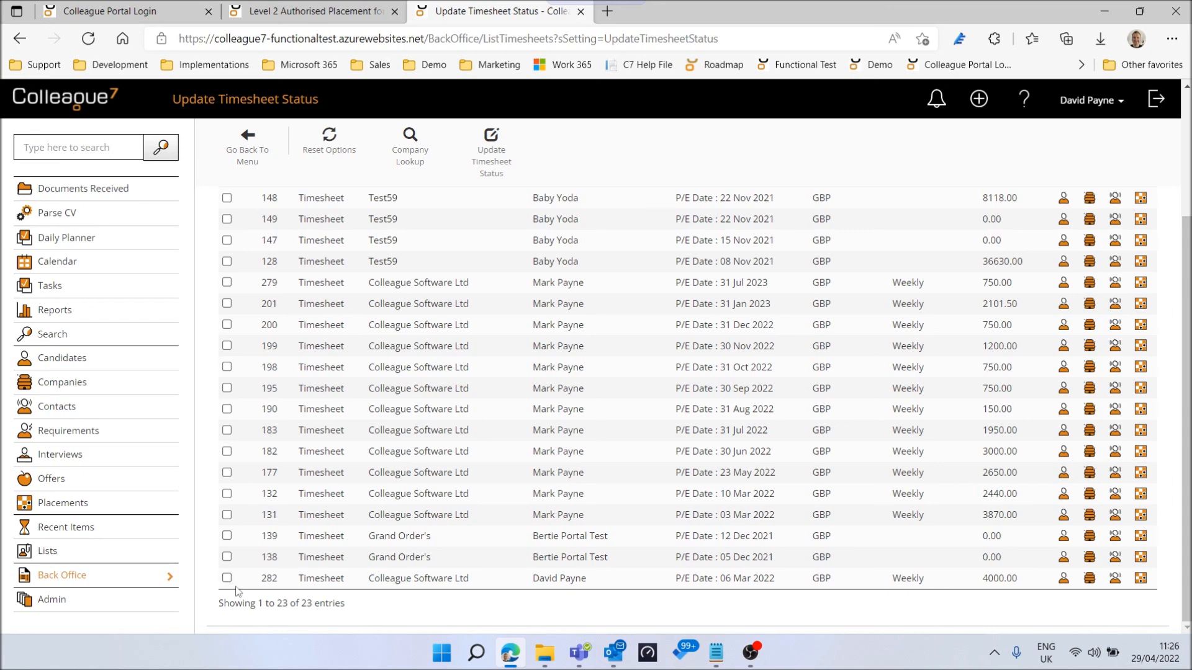
pyautogui.scroll(2, 430, 504)
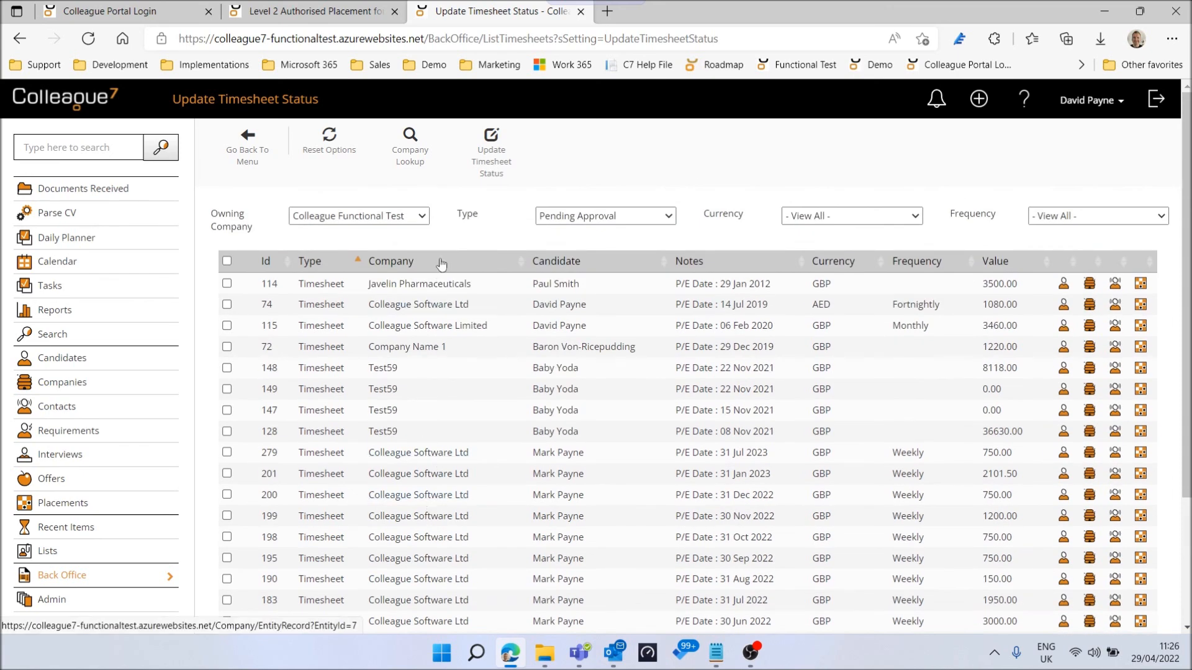
pyautogui.scroll(-1, 572, 464)
pyautogui.scroll(2, 572, 465)
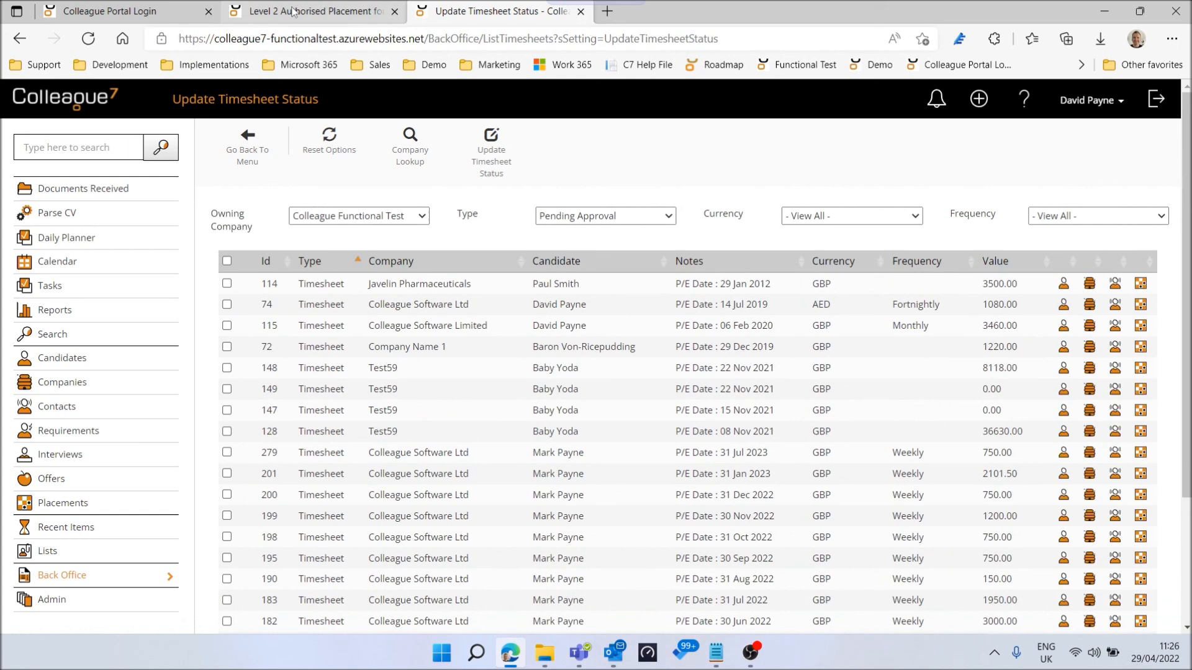
pyautogui.click(489, 166)
pyautogui.click(455, 210)
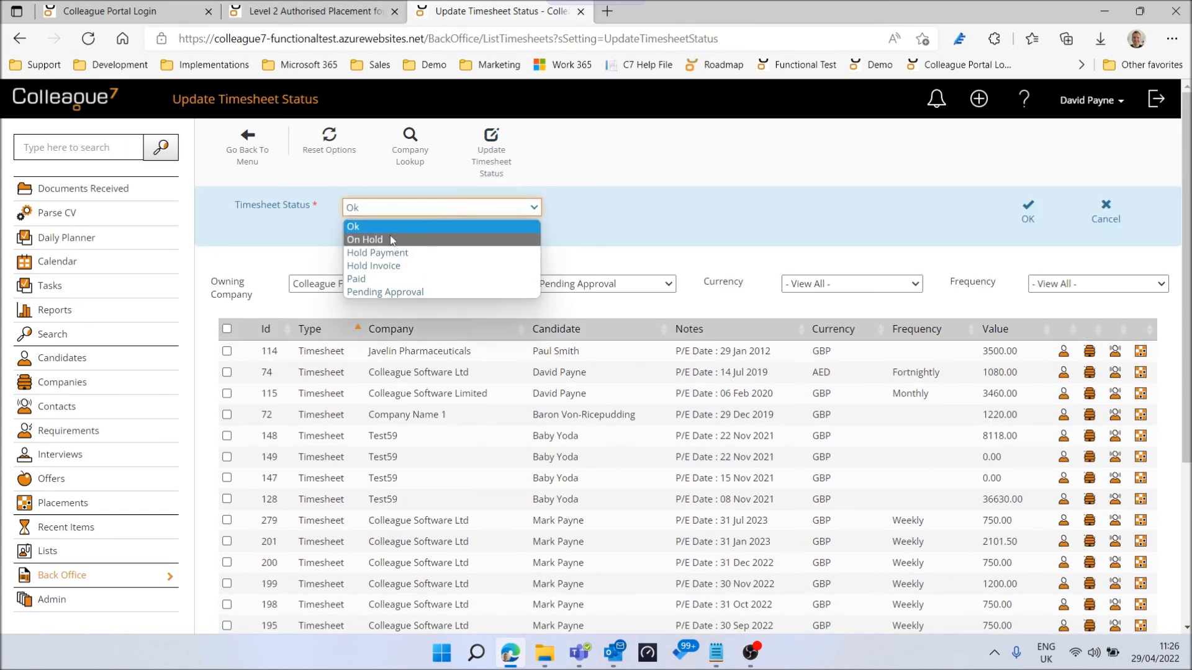
pyautogui.click(389, 228)
pyautogui.click(1028, 211)
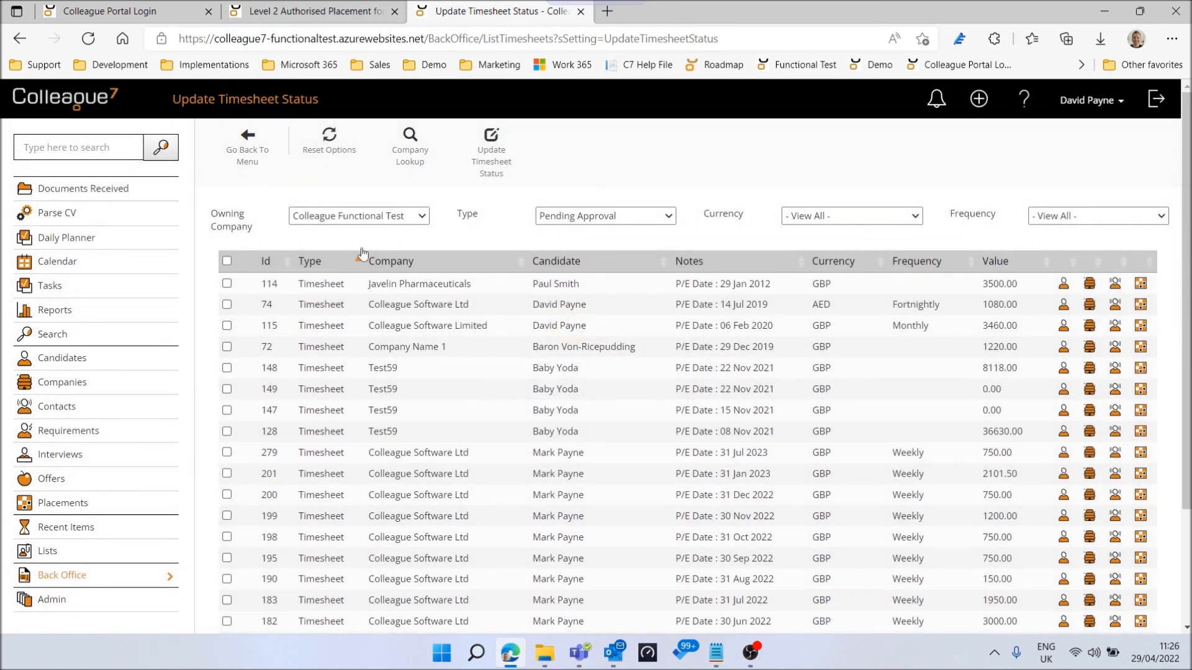
pyautogui.click(260, 161)
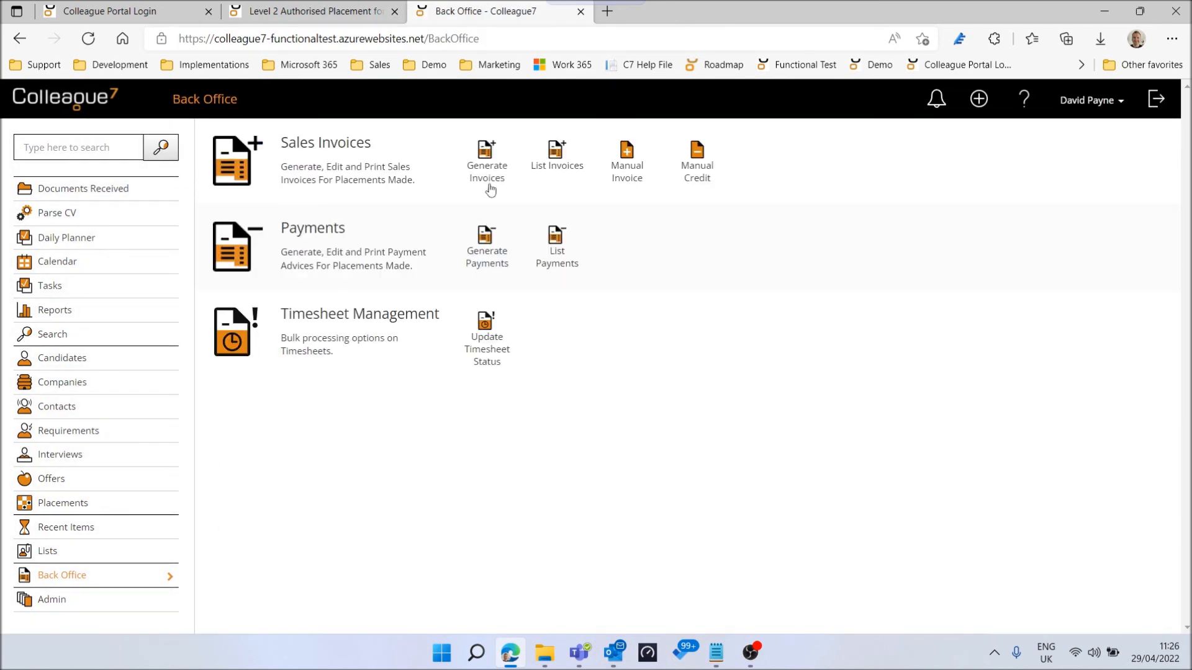